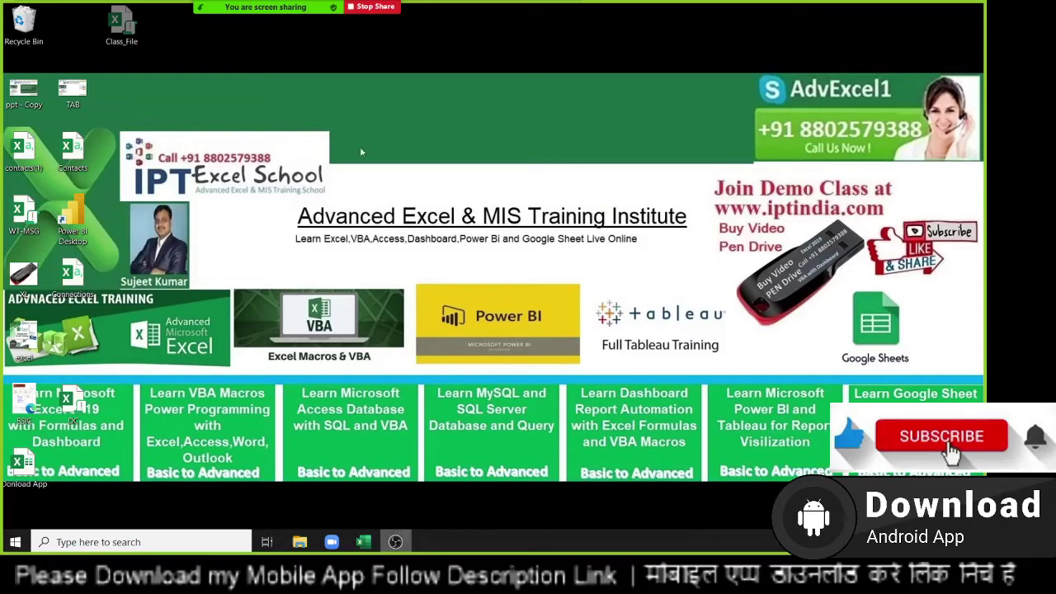
Start recording the Zoom meeting, look over the participants list, then close it.
mouse_move(297, 8)
click(561, 25)
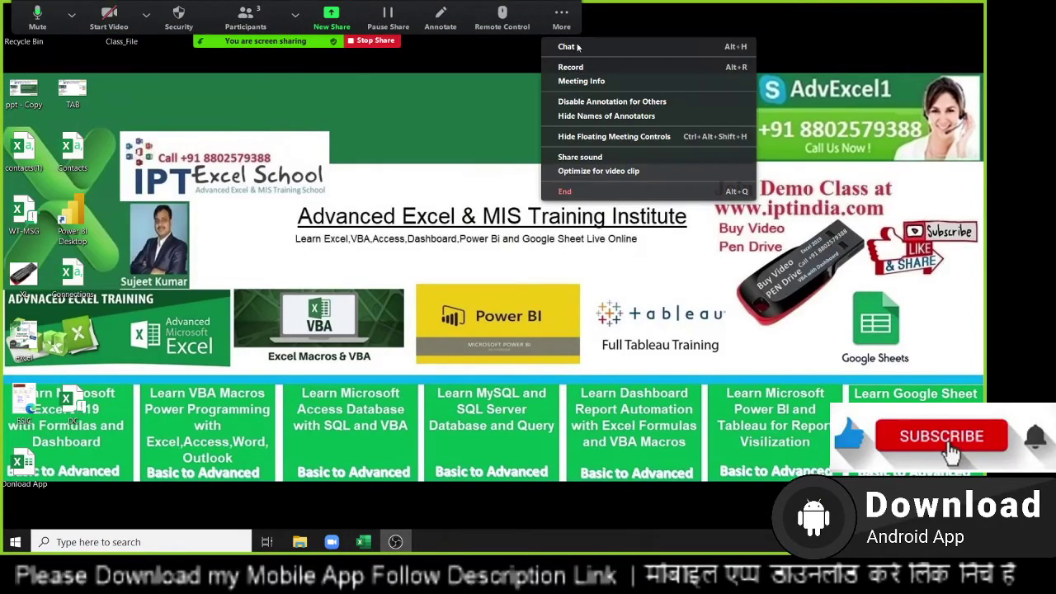
click(568, 66)
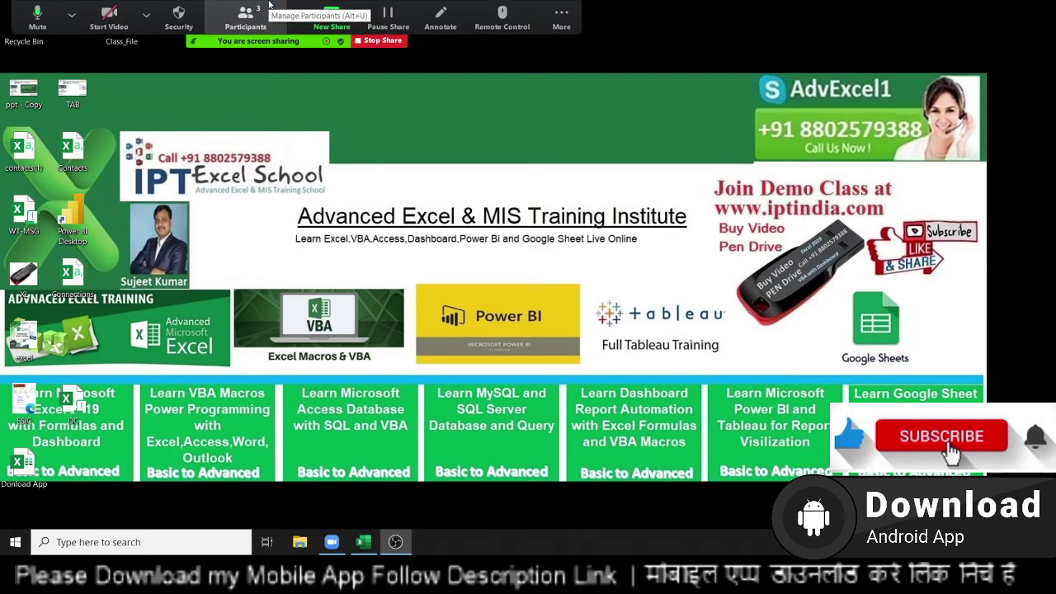
click(263, 10)
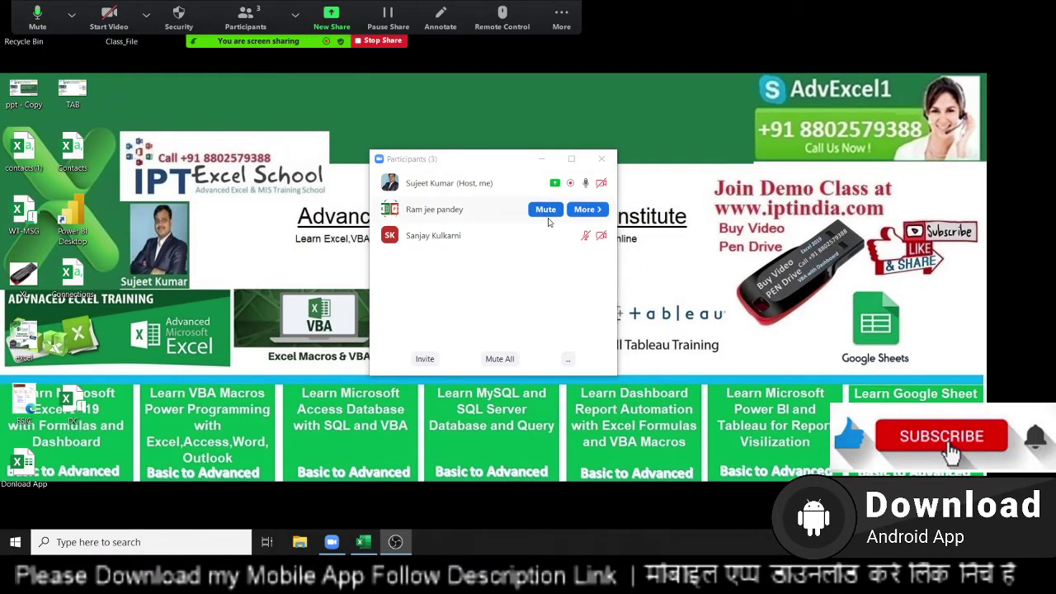
click(587, 236)
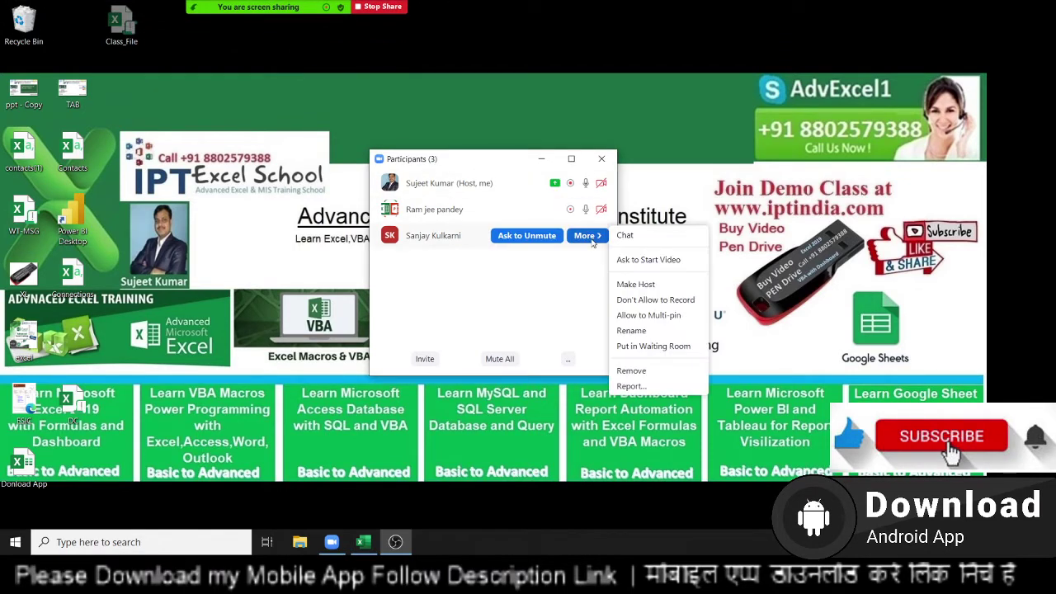
click(564, 304)
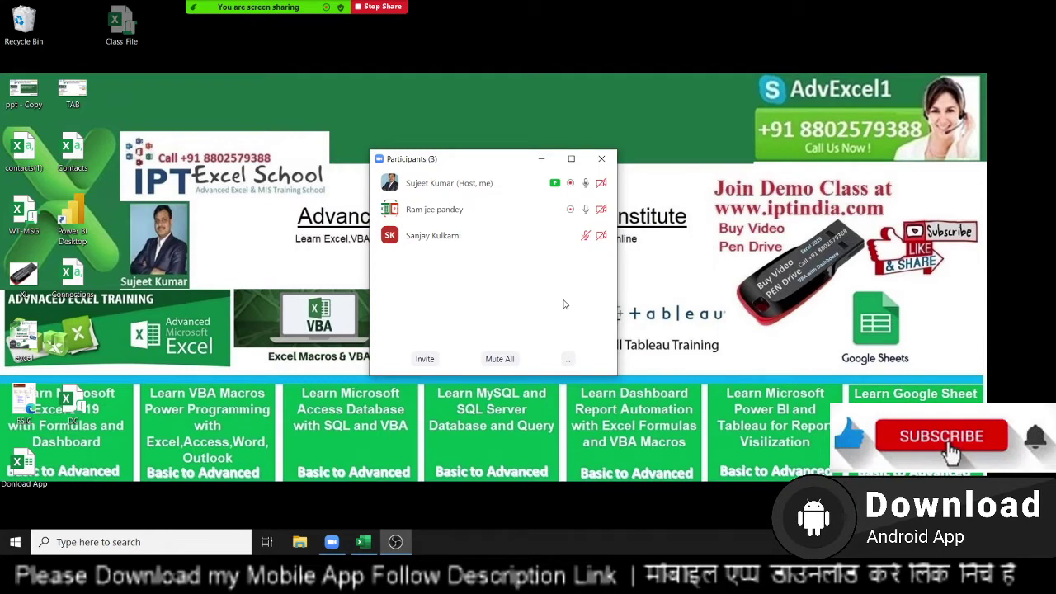
click(601, 158)
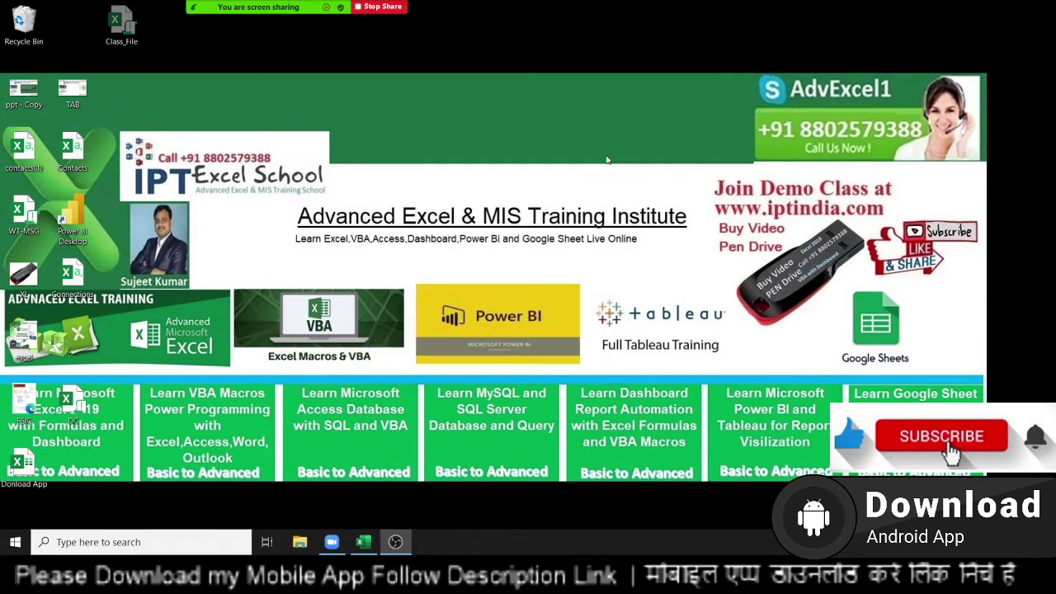
Refresh the desktop and bring the Excel workbook to the front.
right_click(167, 140)
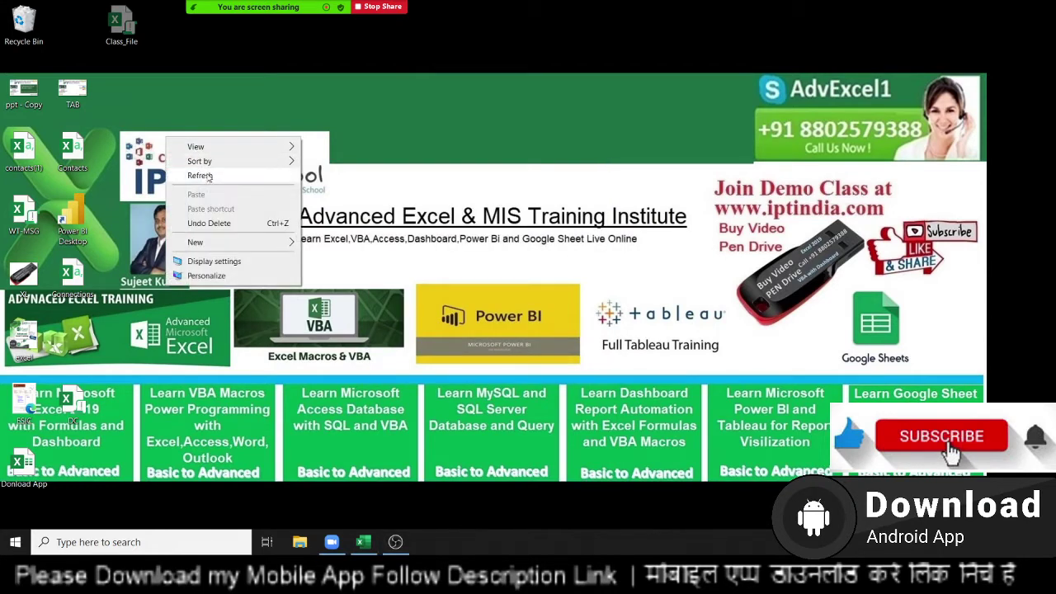
click(209, 177)
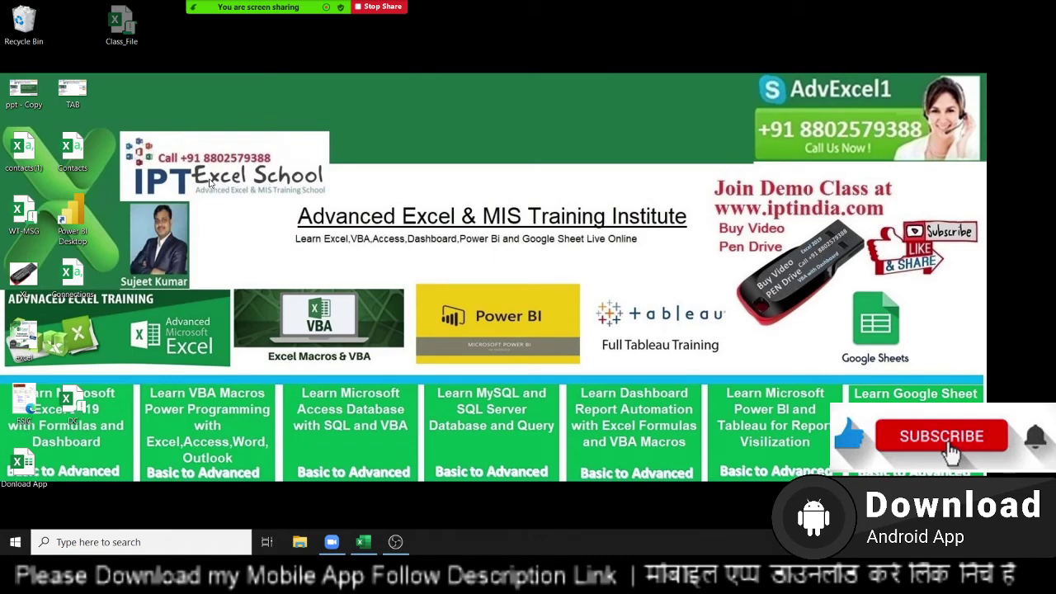
click(364, 558)
Restore the Book1 Excel window and scroll down and back up the A1:L22 number grid.
click(198, 184)
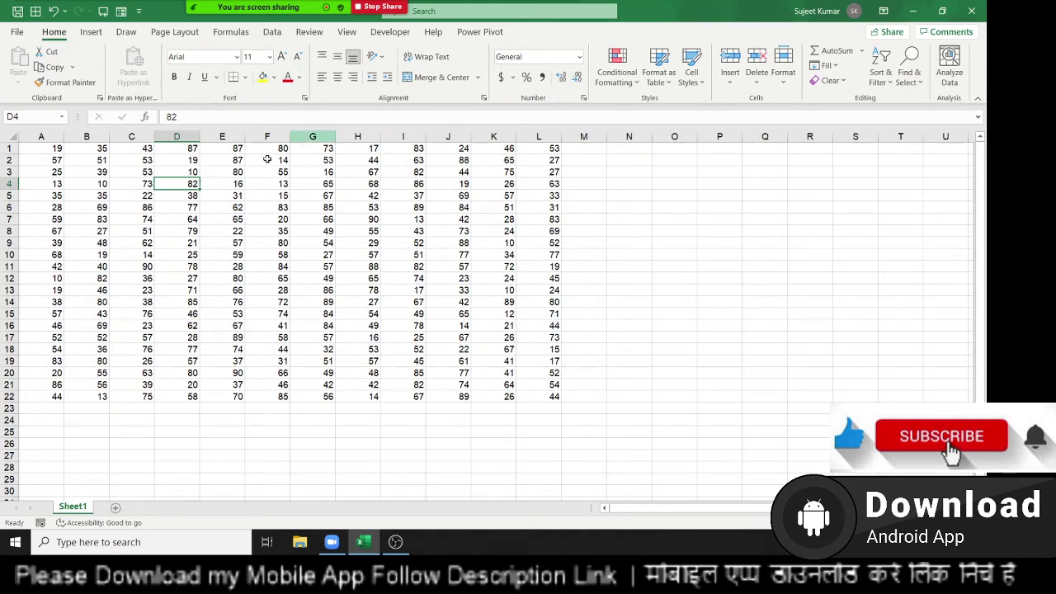
scroll(334, 240, down, 7)
scroll(333, 240, up, 7)
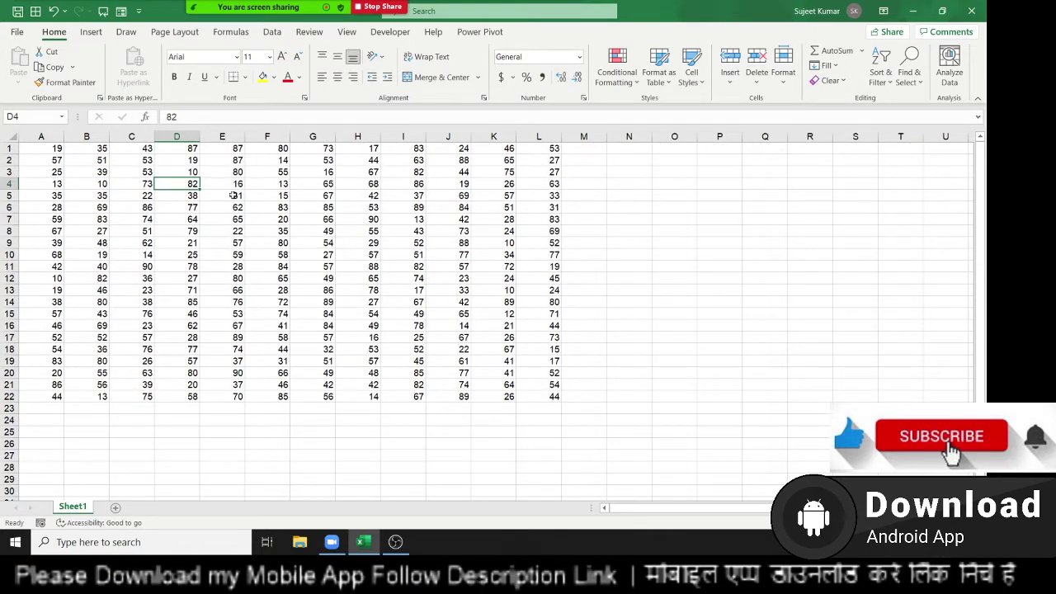
click(37, 152)
mouse_move(38, 152)
mouse_down()
mouse_move(498, 374)
mouse_move(509, 397)
mouse_up()
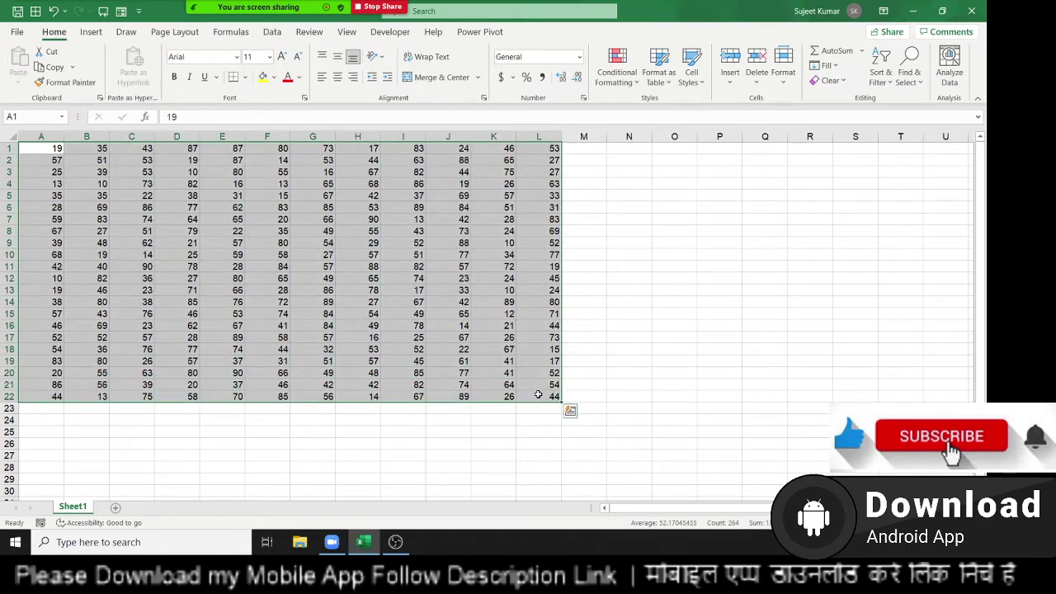
click(312, 246)
click(38, 158)
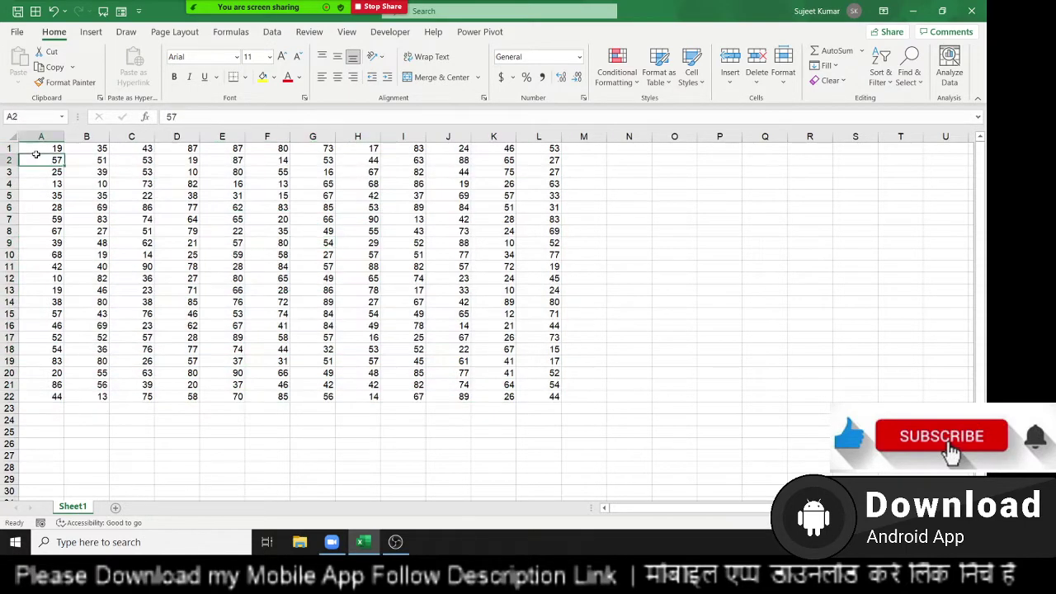
click(38, 149)
drag(37, 149, 529, 402)
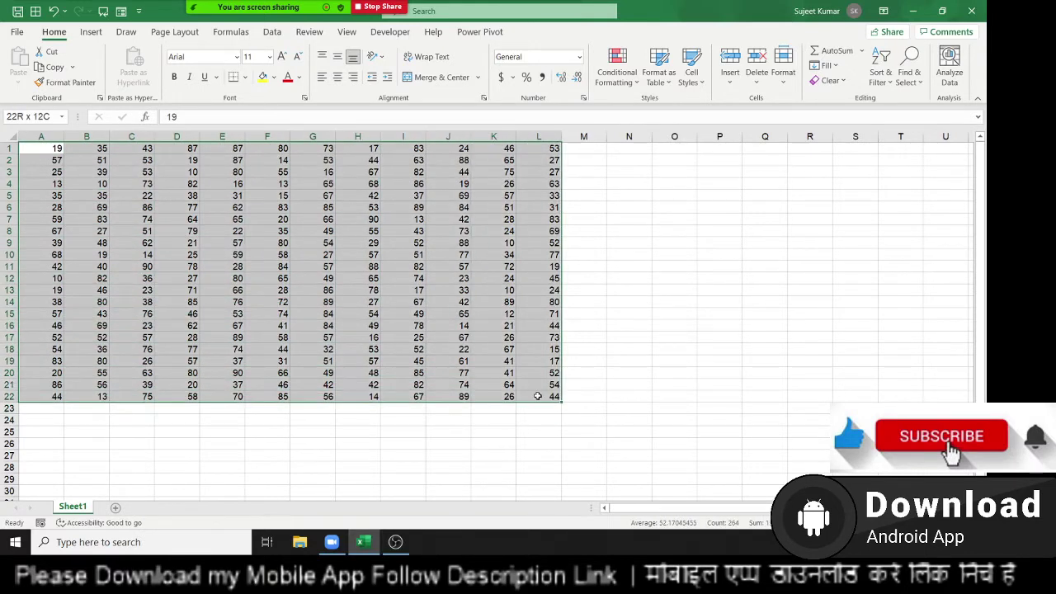
drag(529, 402, 538, 398)
click(203, 219)
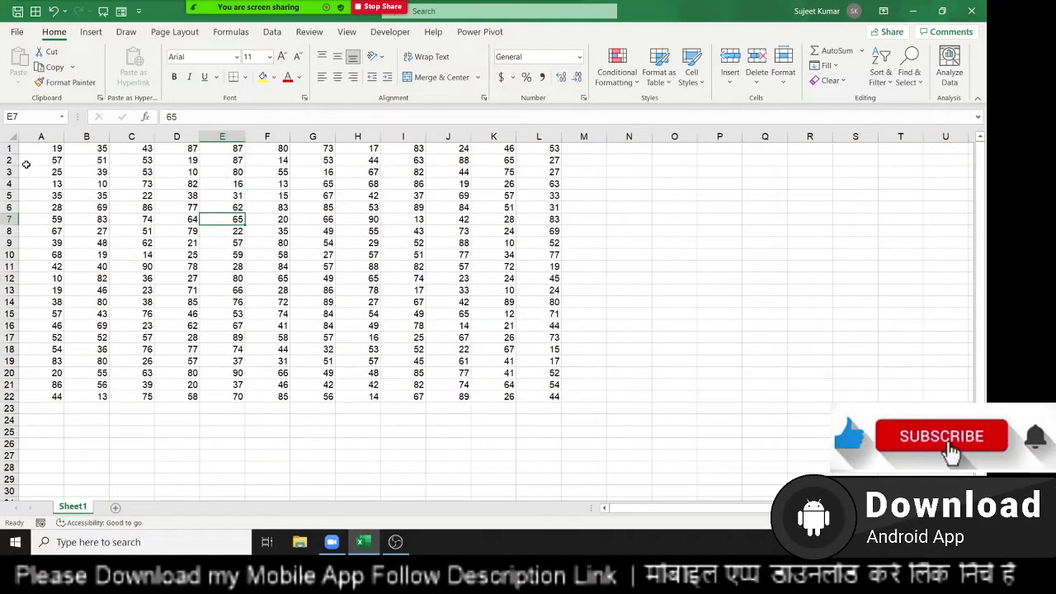
drag(41, 149, 532, 394)
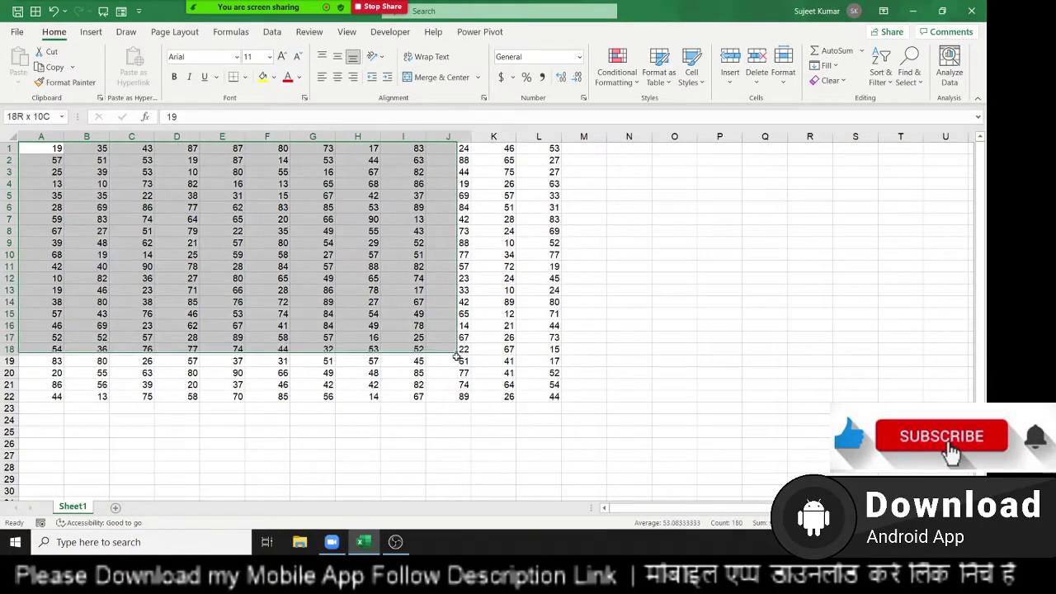
click(381, 303)
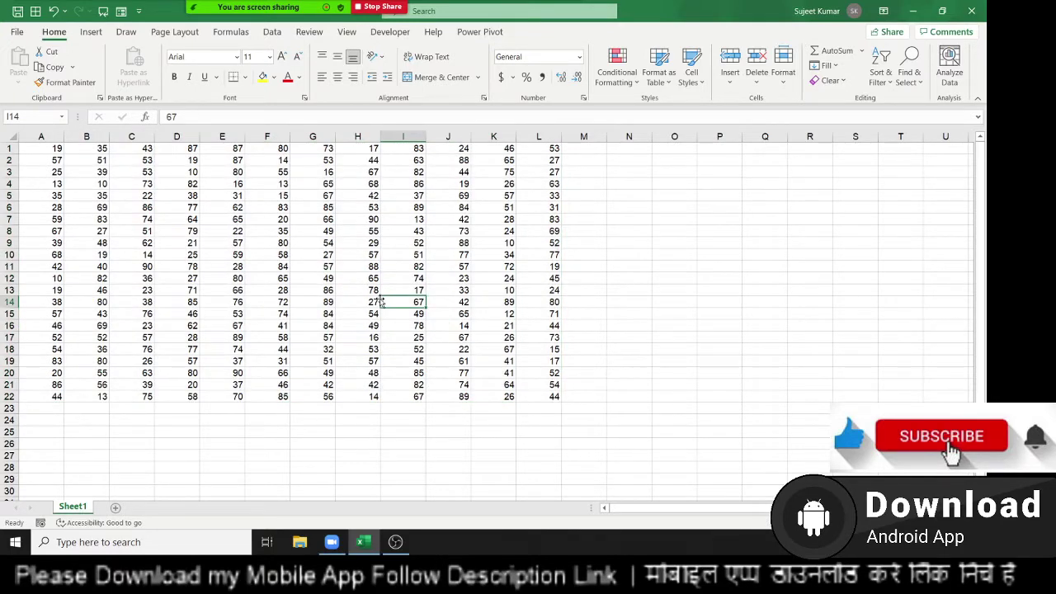
drag(267, 149, 266, 537)
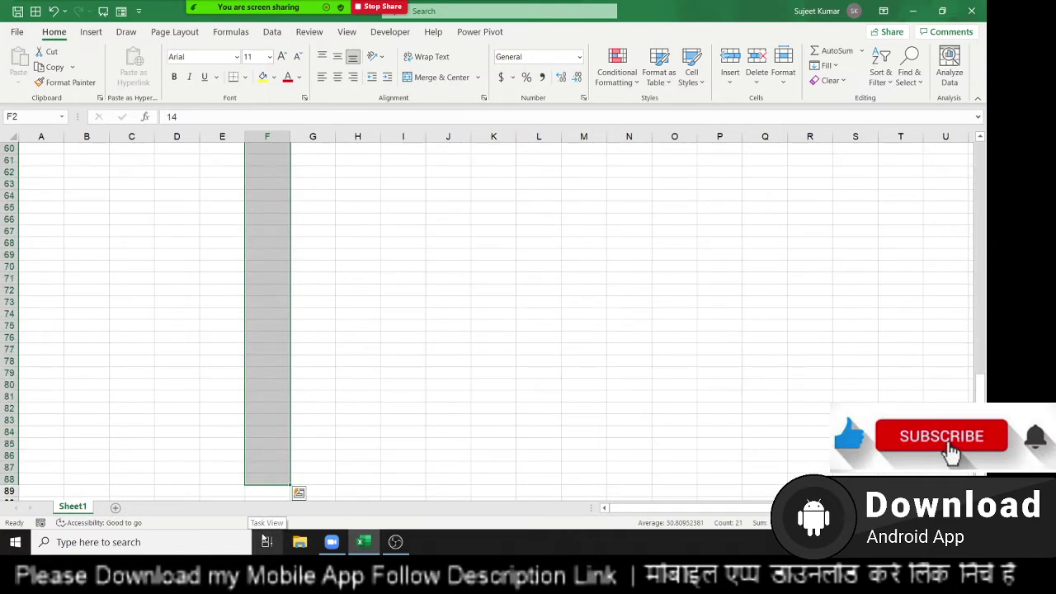
key(ctrl+Home)
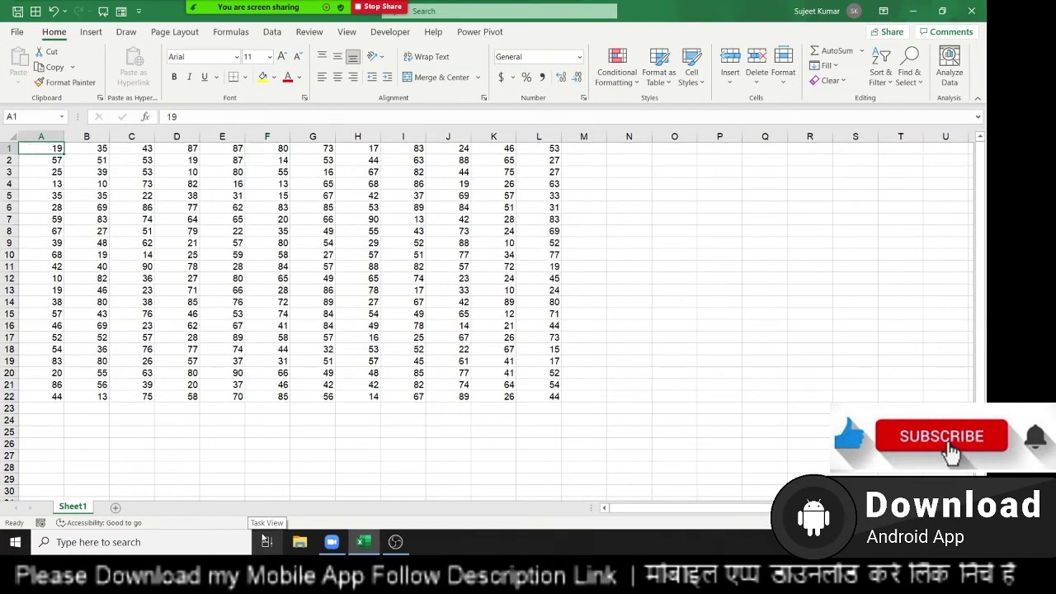
click(105, 252)
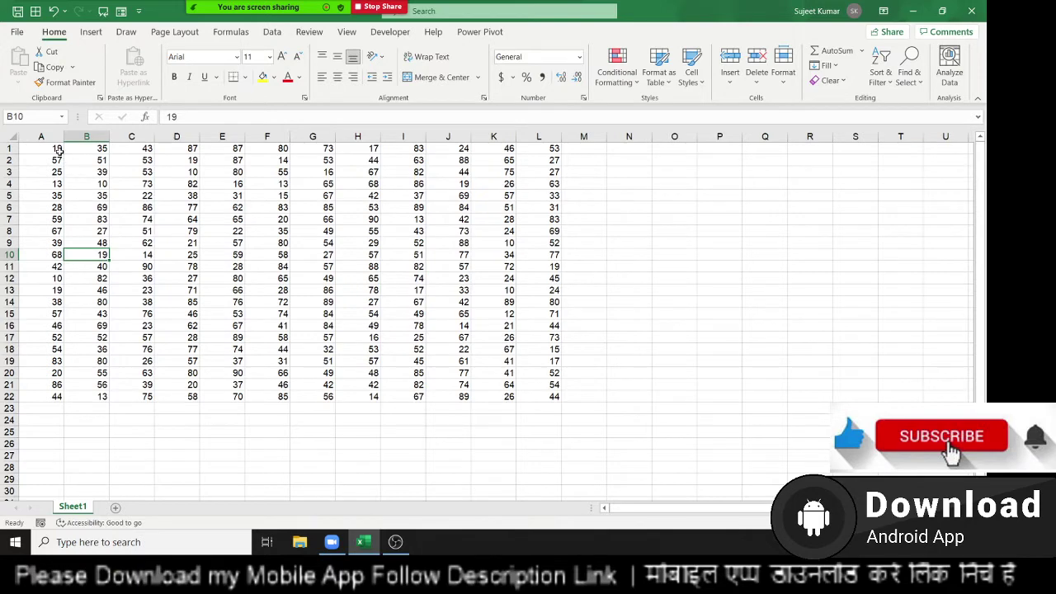
click(59, 151)
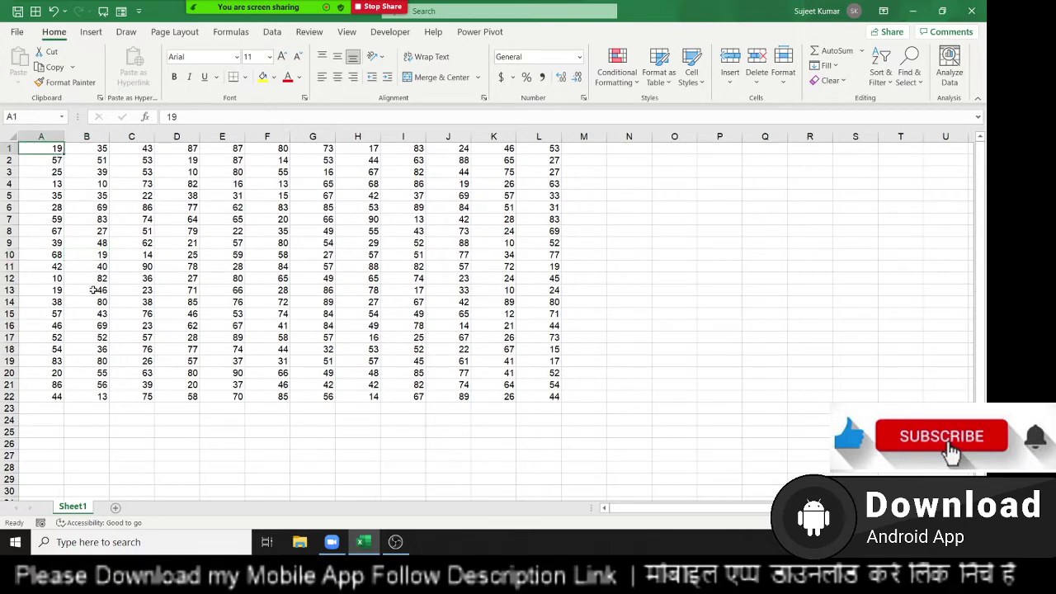
shift+click(552, 397)
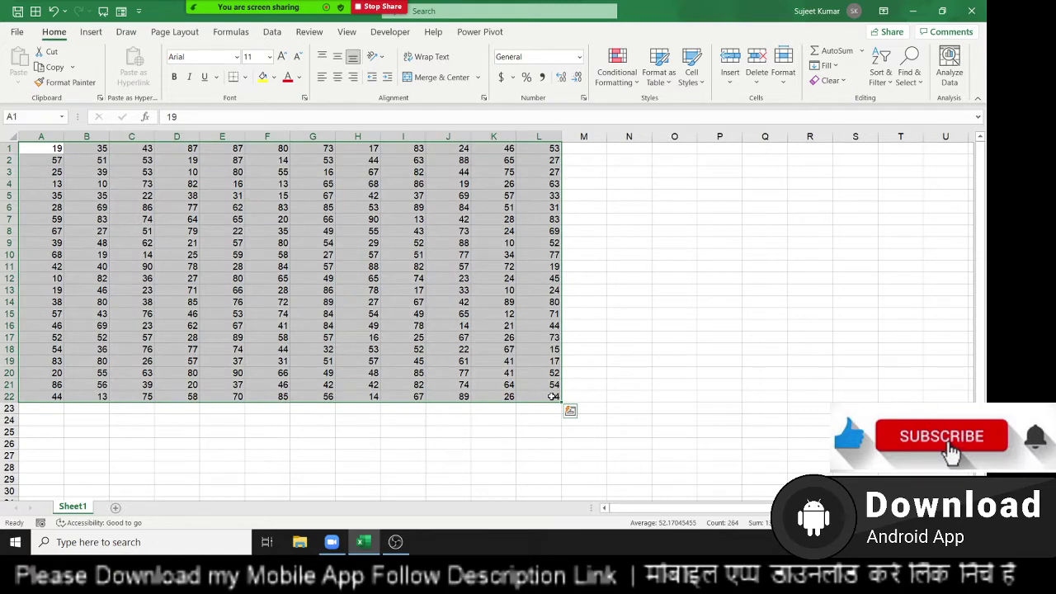
click(236, 255)
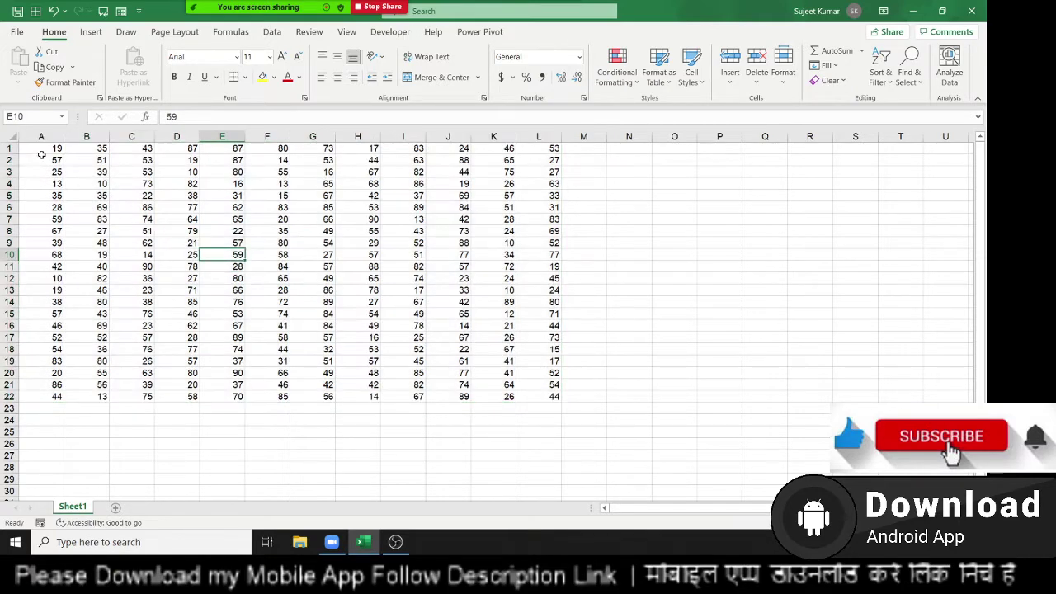
click(40, 150)
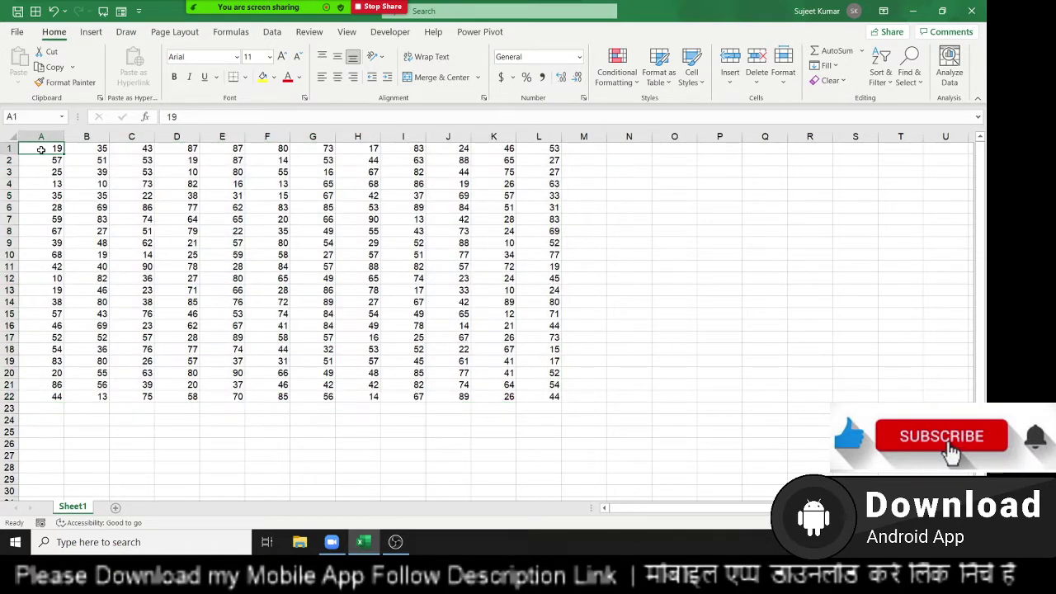
shift+click(553, 398)
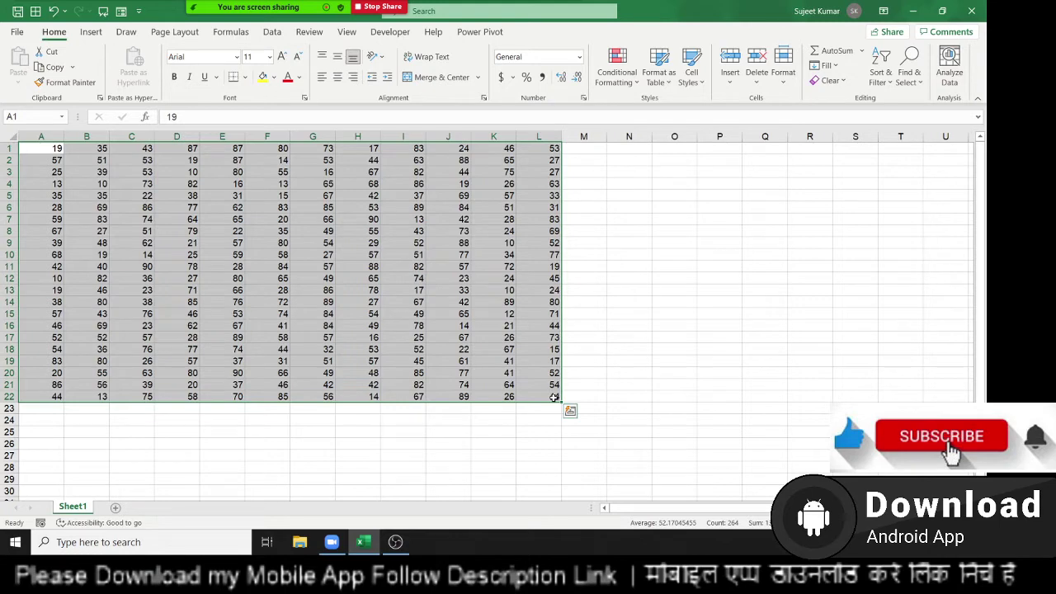
click(542, 454)
click(535, 398)
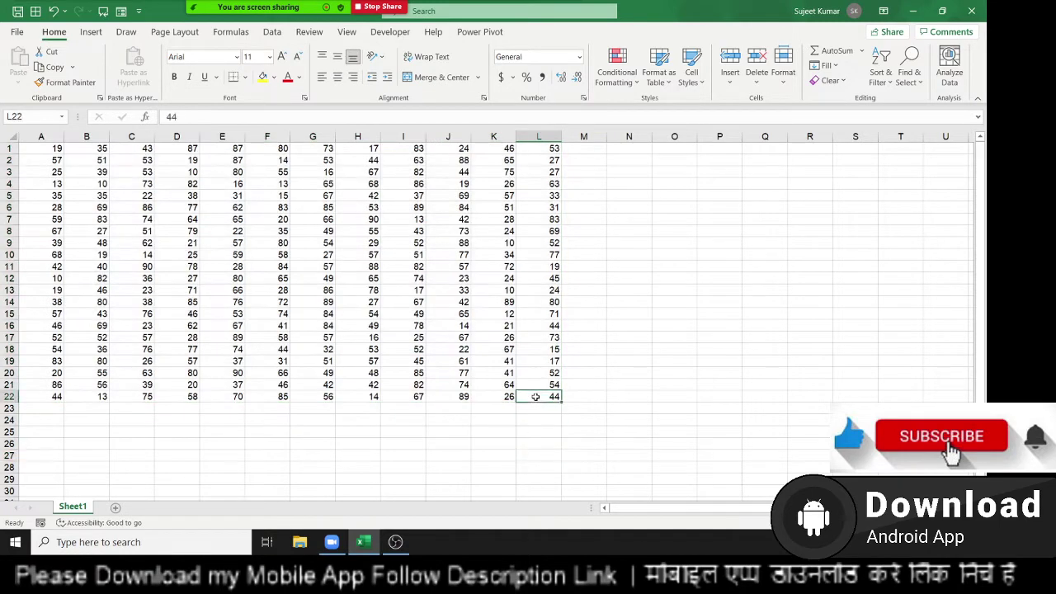
shift+click(51, 150)
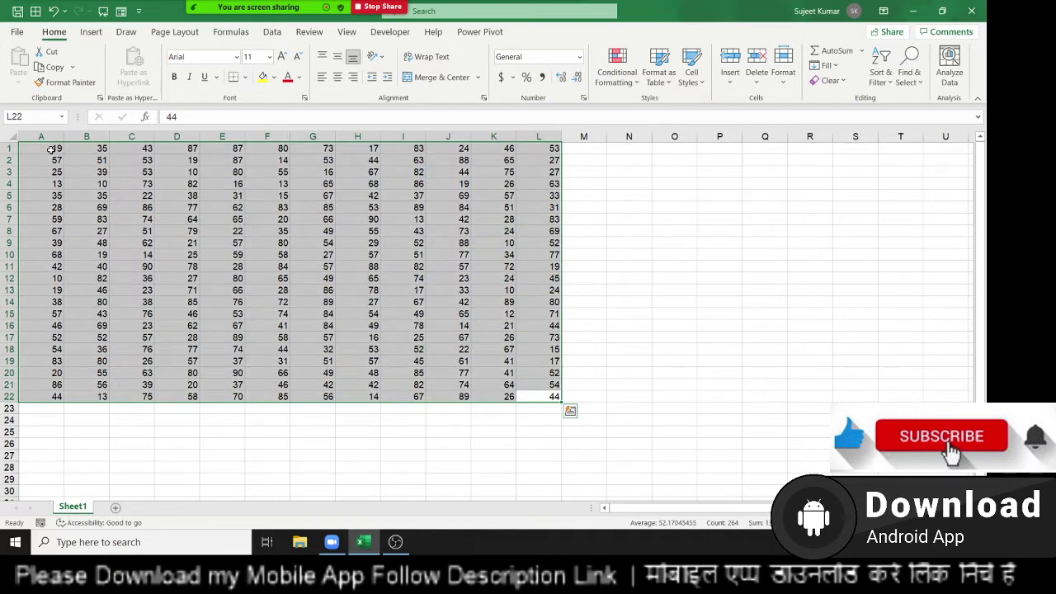
click(629, 169)
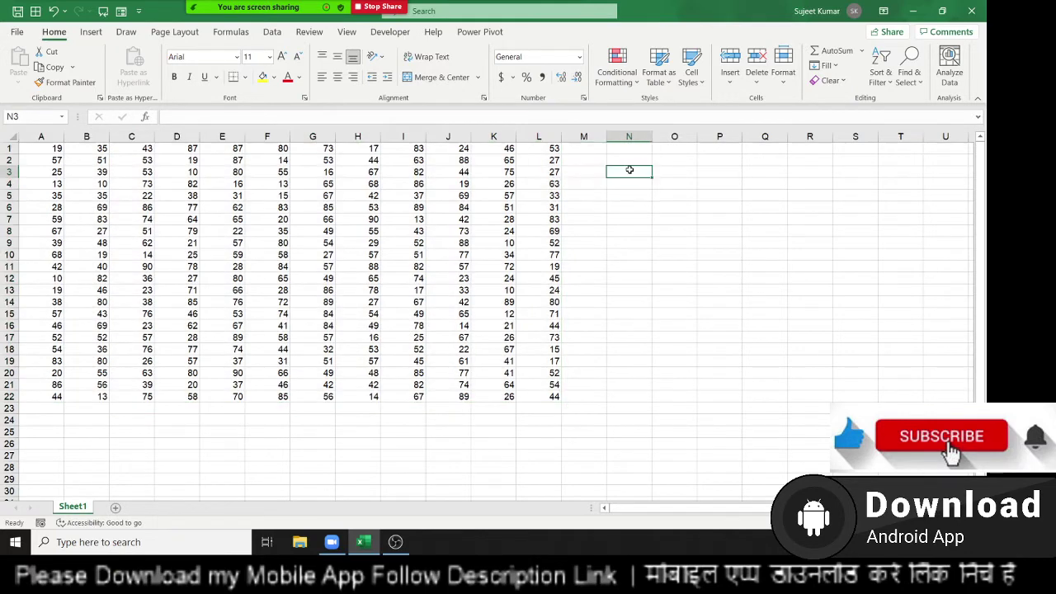
click(715, 239)
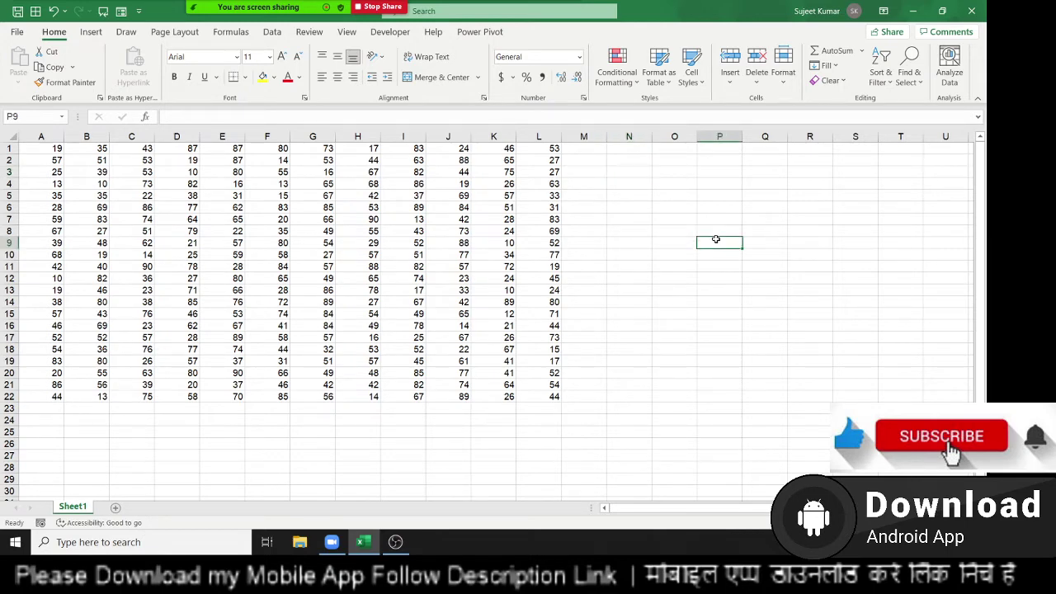
click(619, 172)
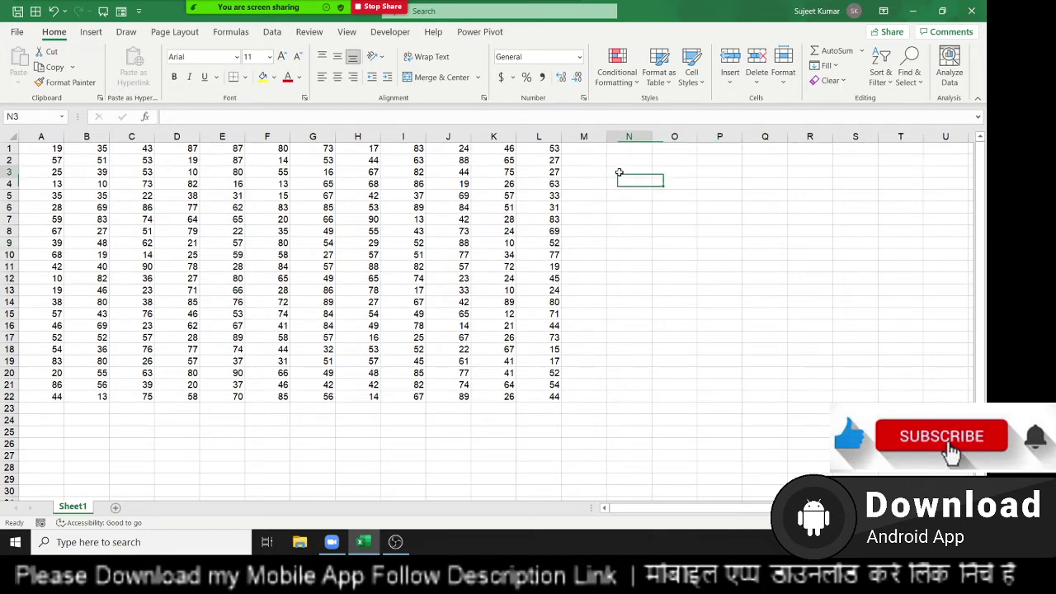
shift+click(718, 233)
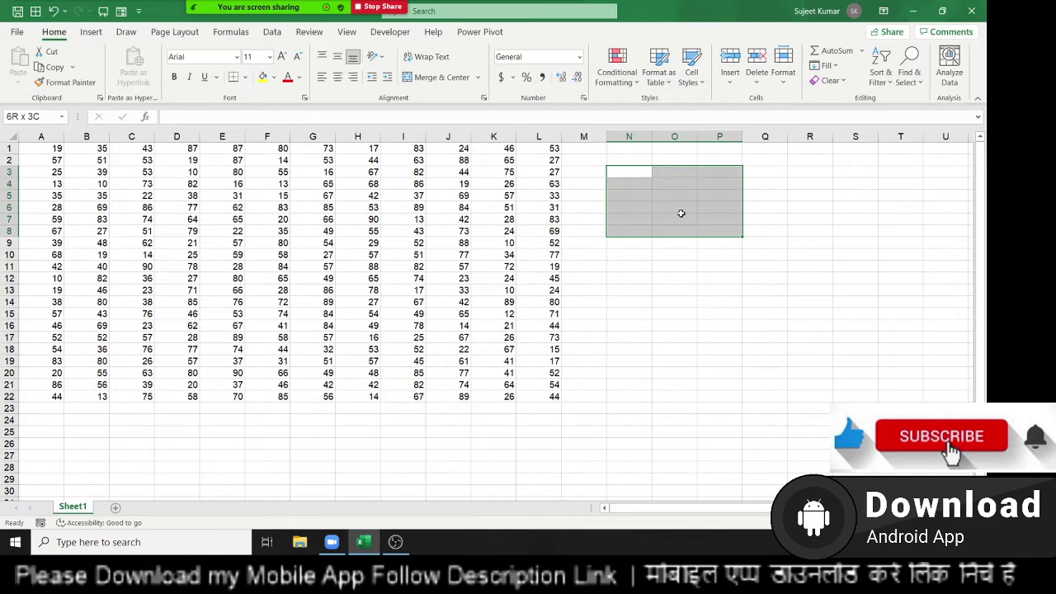
drag(681, 213, 742, 304)
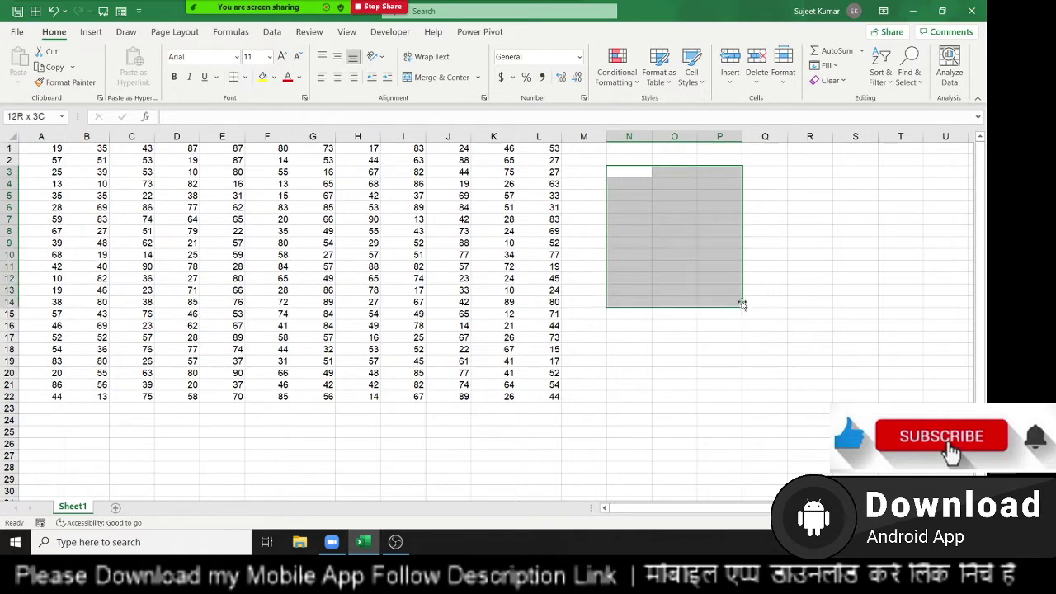
click(635, 243)
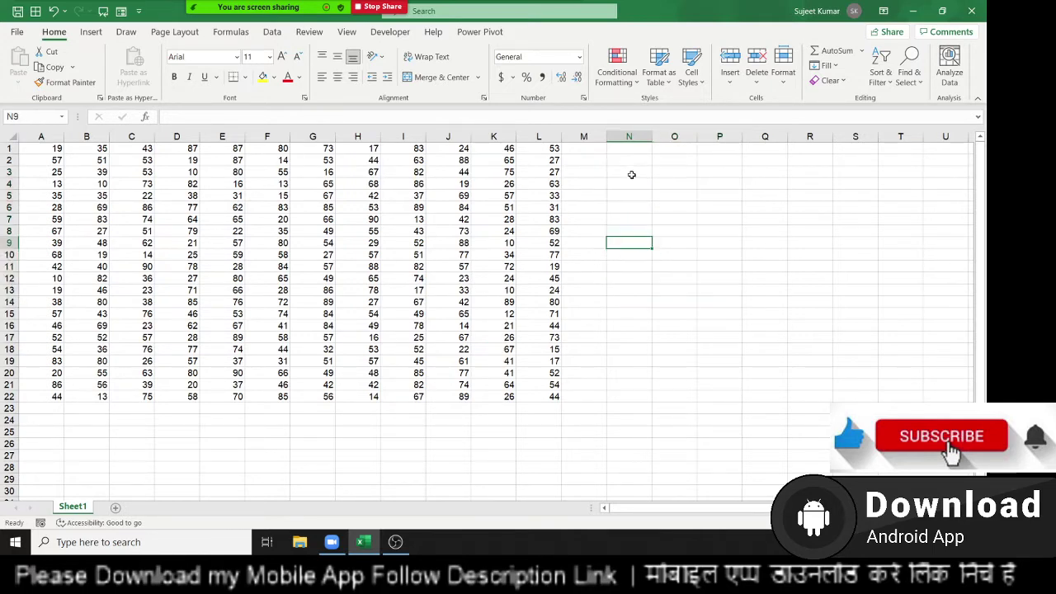
click(631, 175)
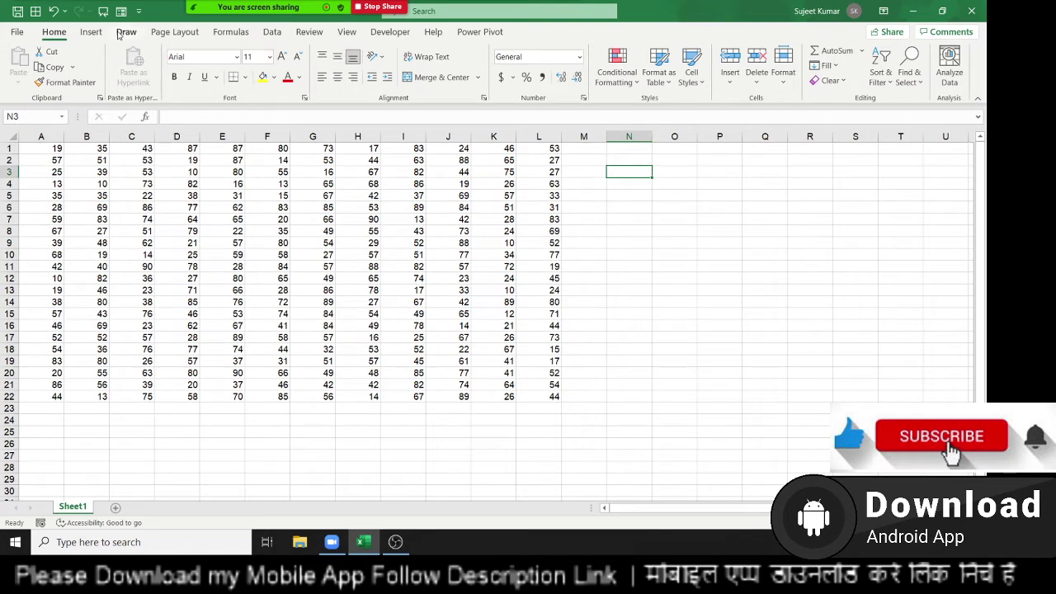
click(42, 150)
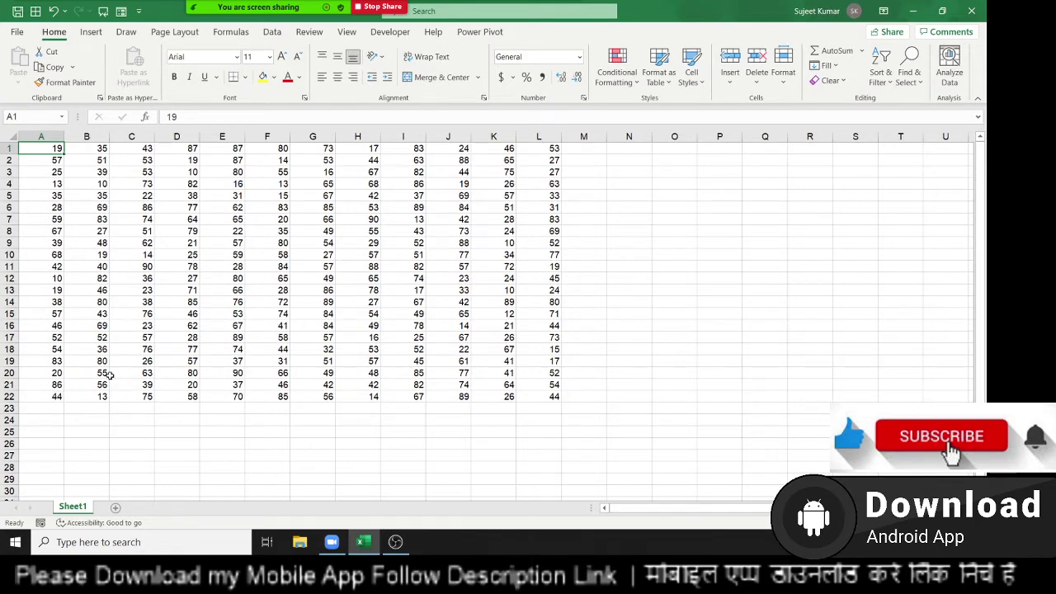
key(Down)
key(Down)
key(Down)
key(Down)
key(Down)
key(Down)
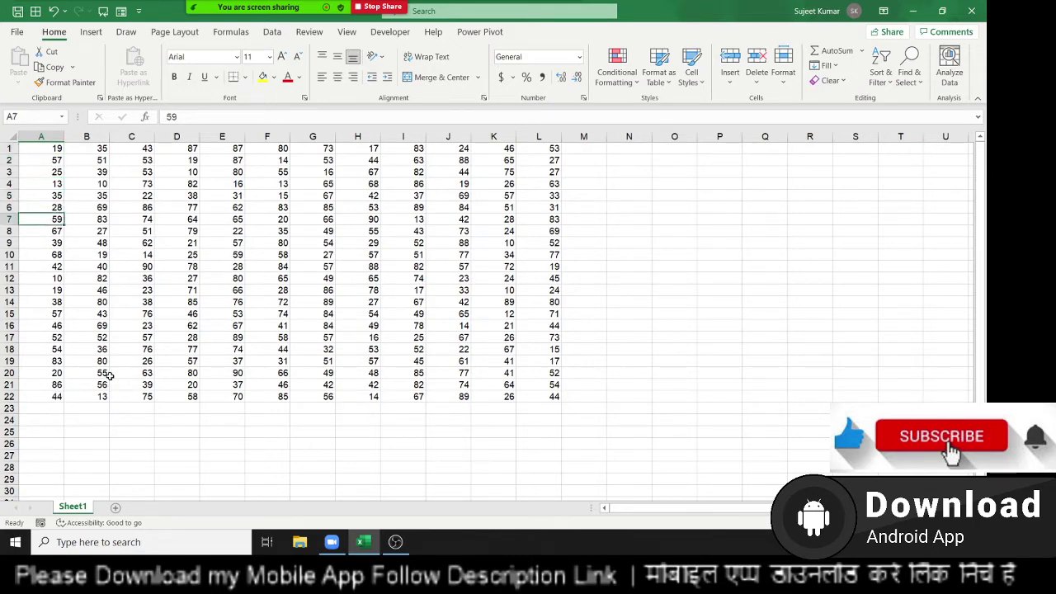
key(Down)
key(Down)
key(Down)
key(Down)
key(ctrl+Home)
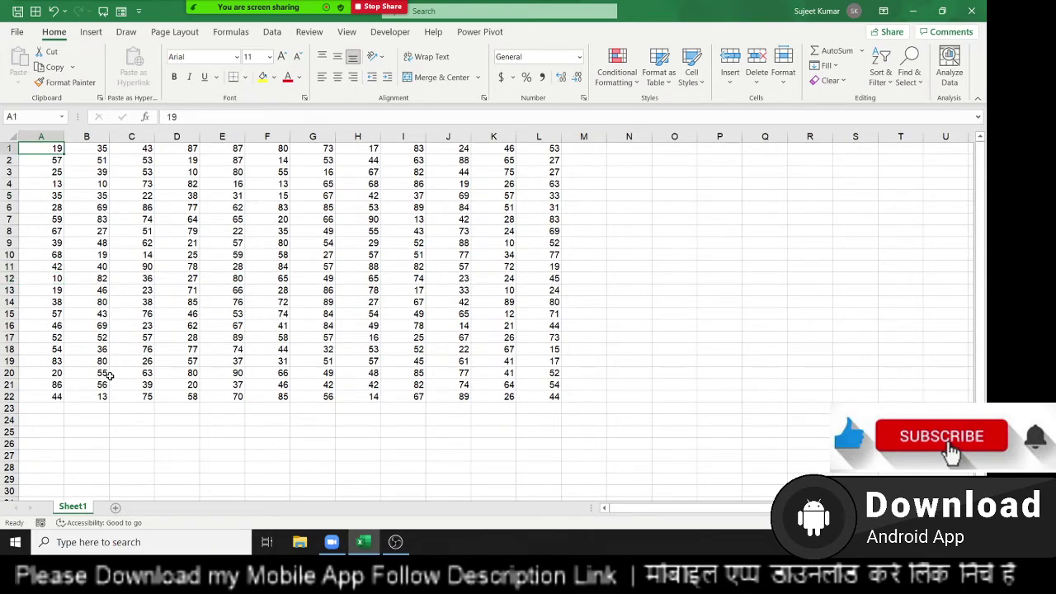
key(ctrl+Down)
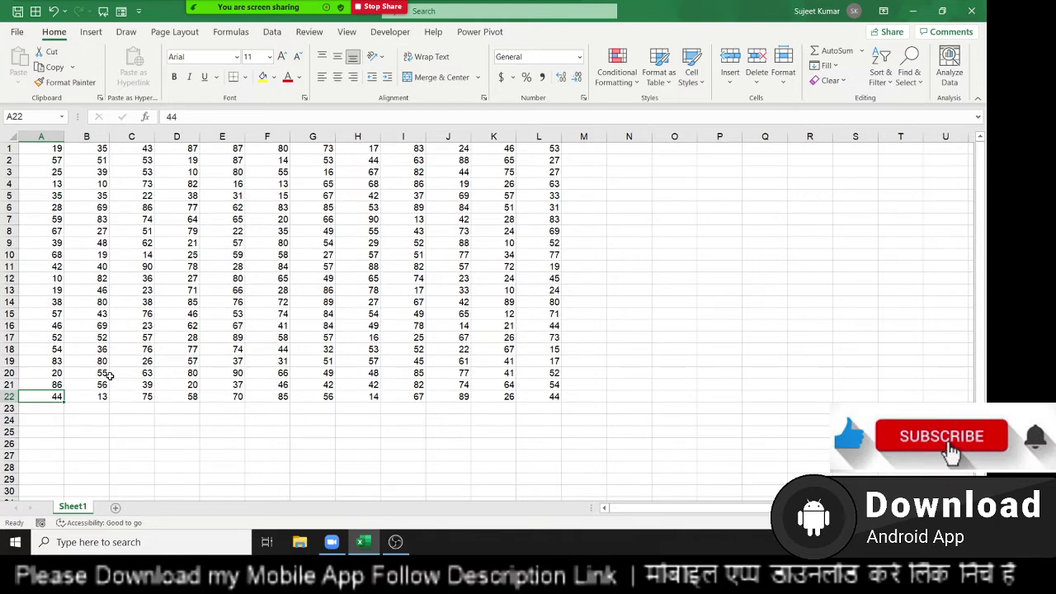
key(ctrl+Right)
key(ctrl+Up)
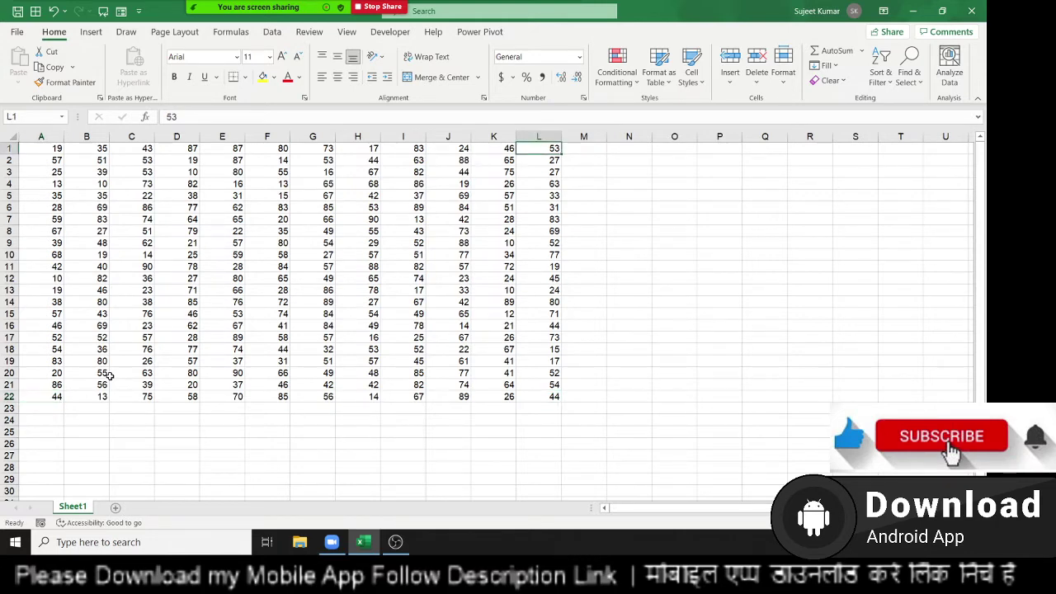
key(ctrl+Left)
key(ctrl+End)
key(ctrl+Up)
key(ctrl+Left)
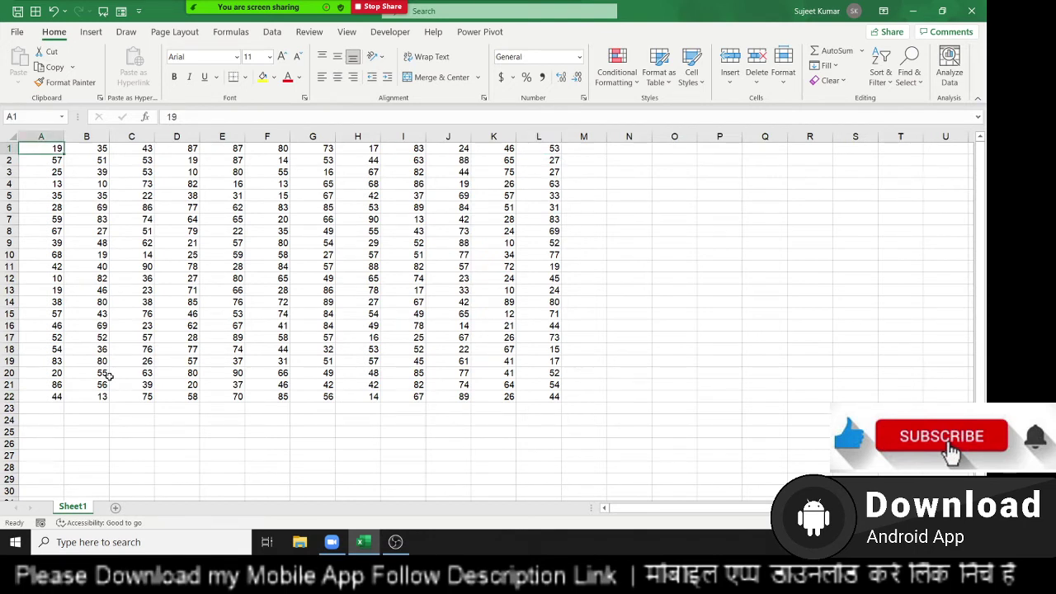
key(Down)
key(Down)
key(Down)
key(Down)
key(Down)
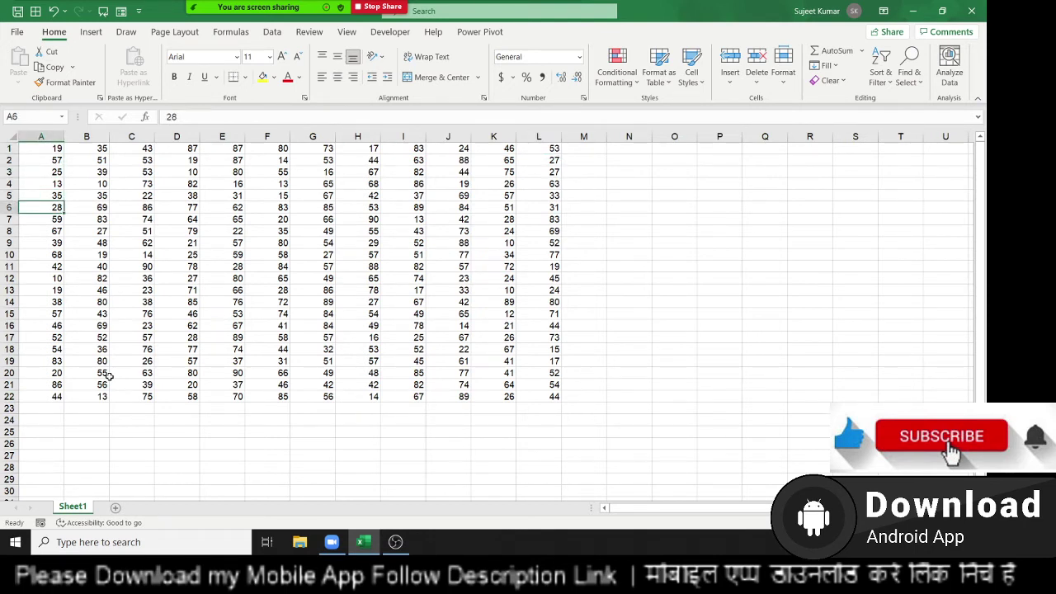
key(Up)
key(Up)
key(Up)
key(Up)
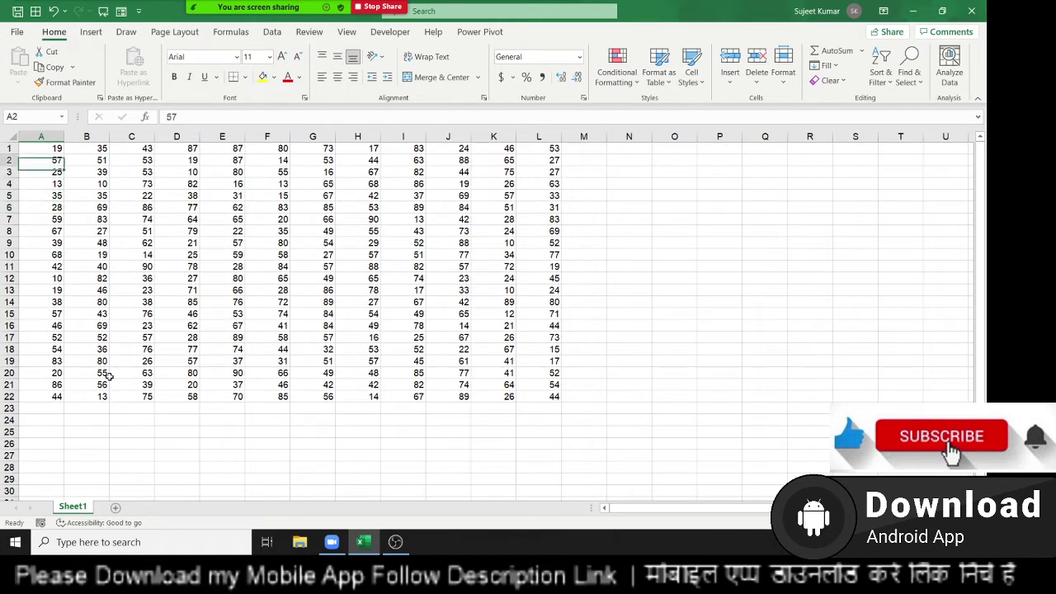
key(Up)
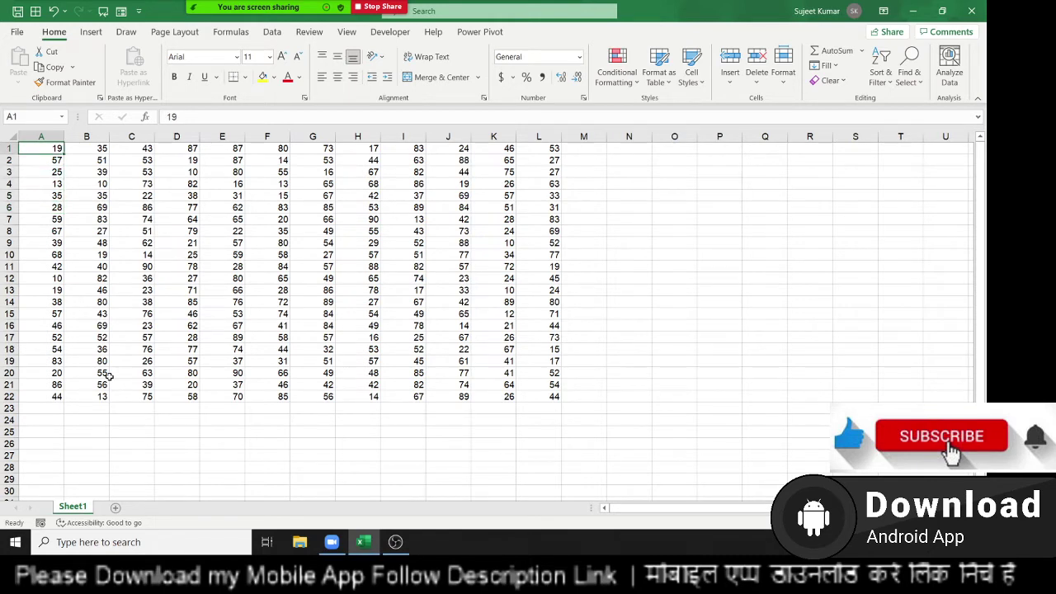
key(ctrl+Down)
key(Down)
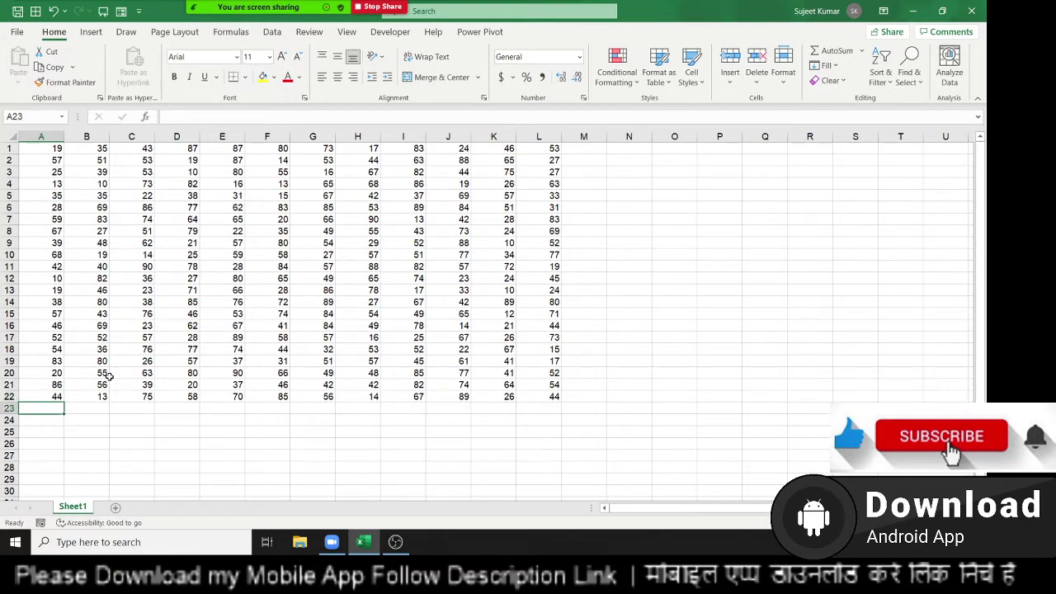
key(ctrl+Down)
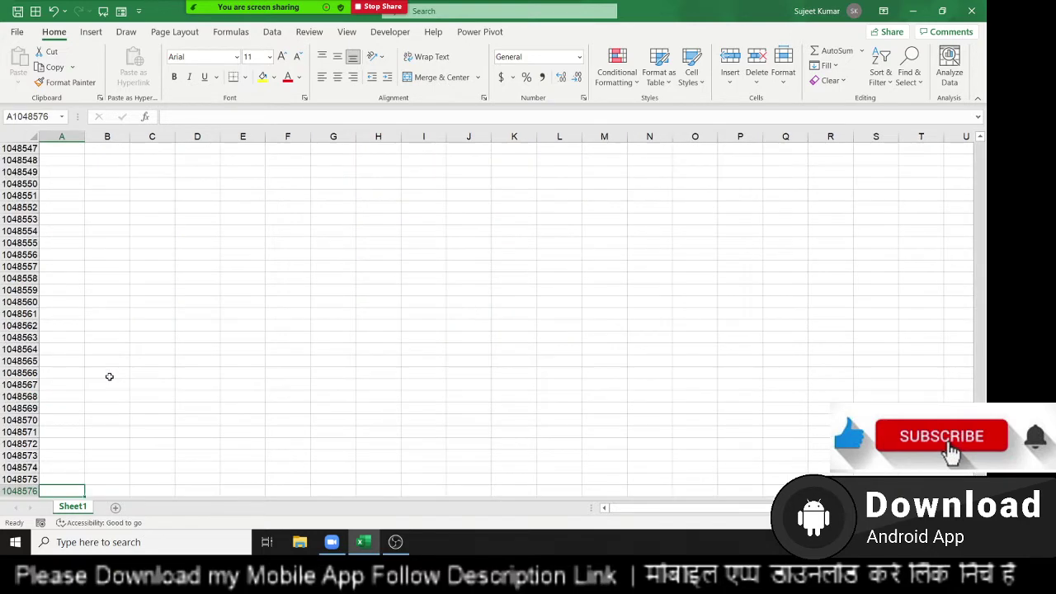
key(ctrl+Up)
key(ctrl+Up)
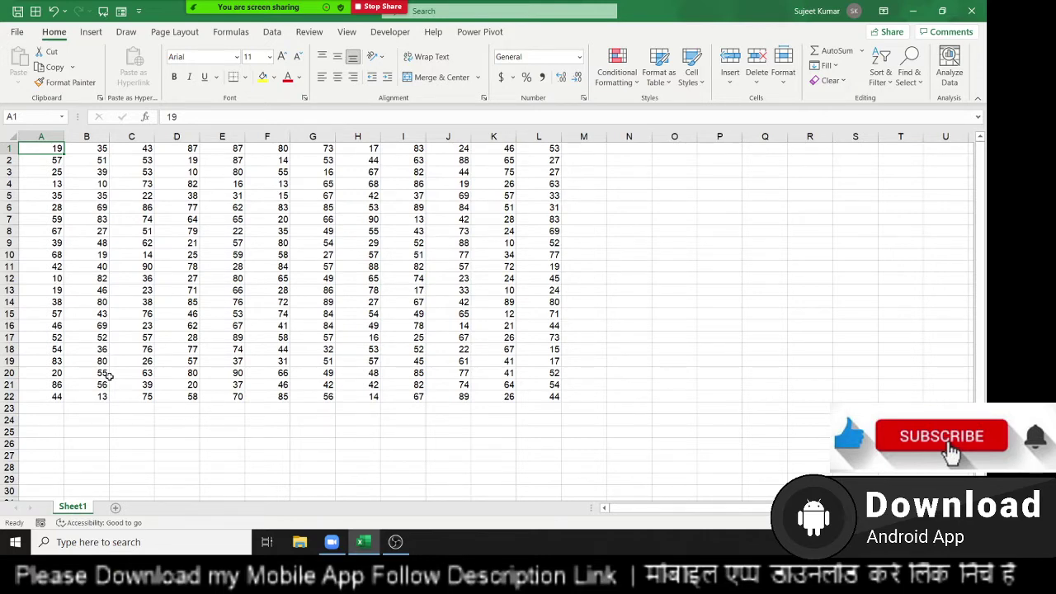
key(ctrl+Right)
key(ctrl+Down)
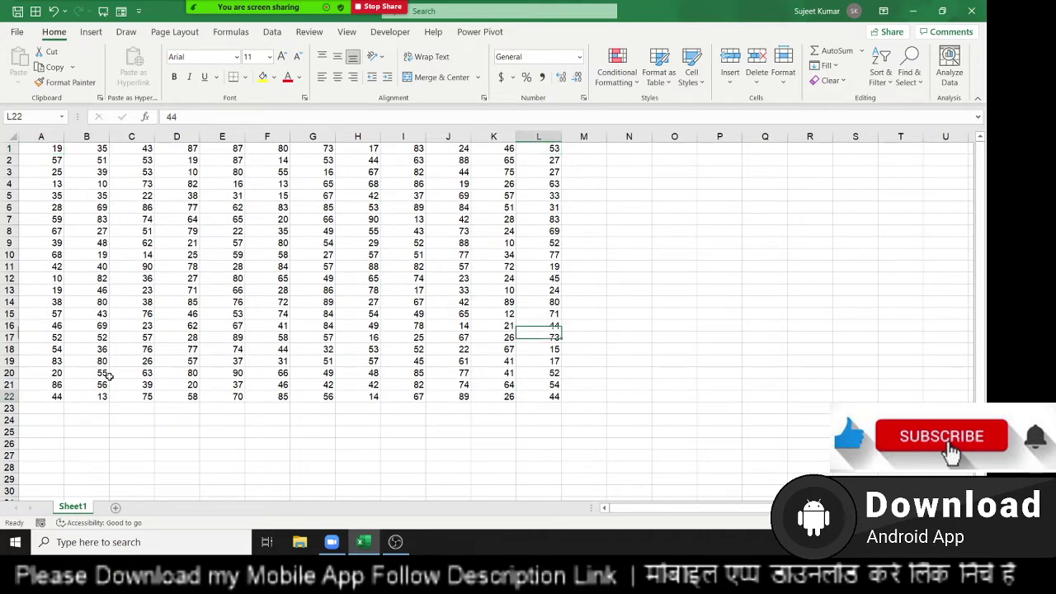
key(ctrl+Left)
key(ctrl+Up)
key(ctrl+Right)
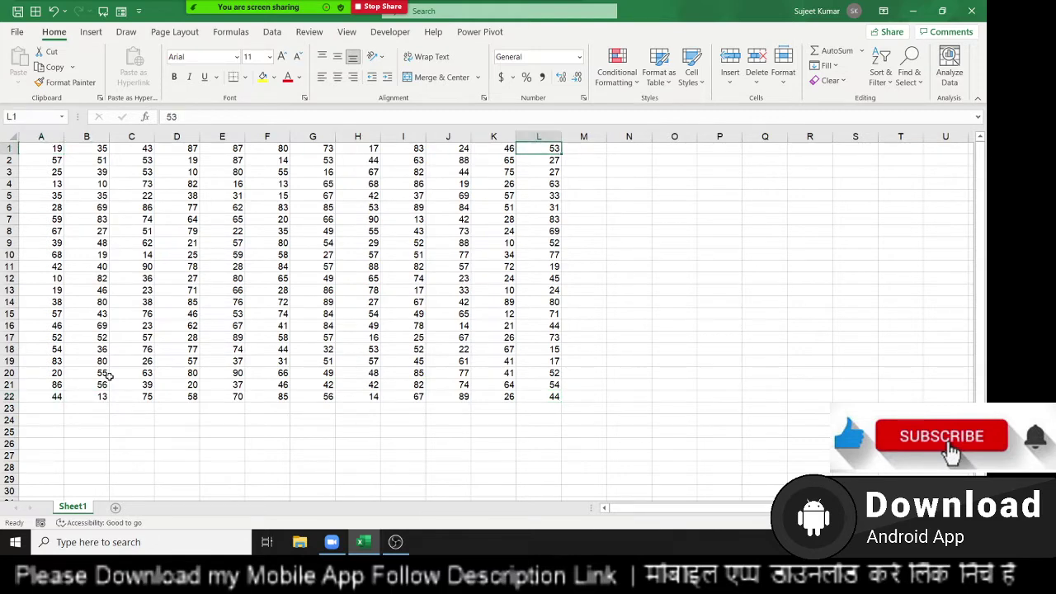
key(ctrl+Left)
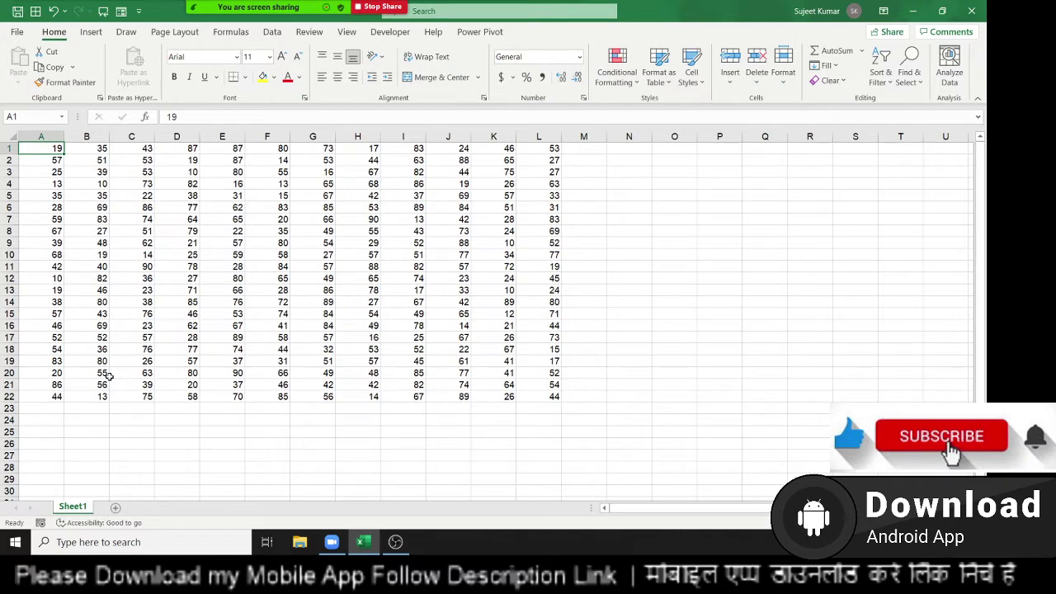
key(ctrl+Down)
key(ctrl+Up)
key(ctrl+shift+Right)
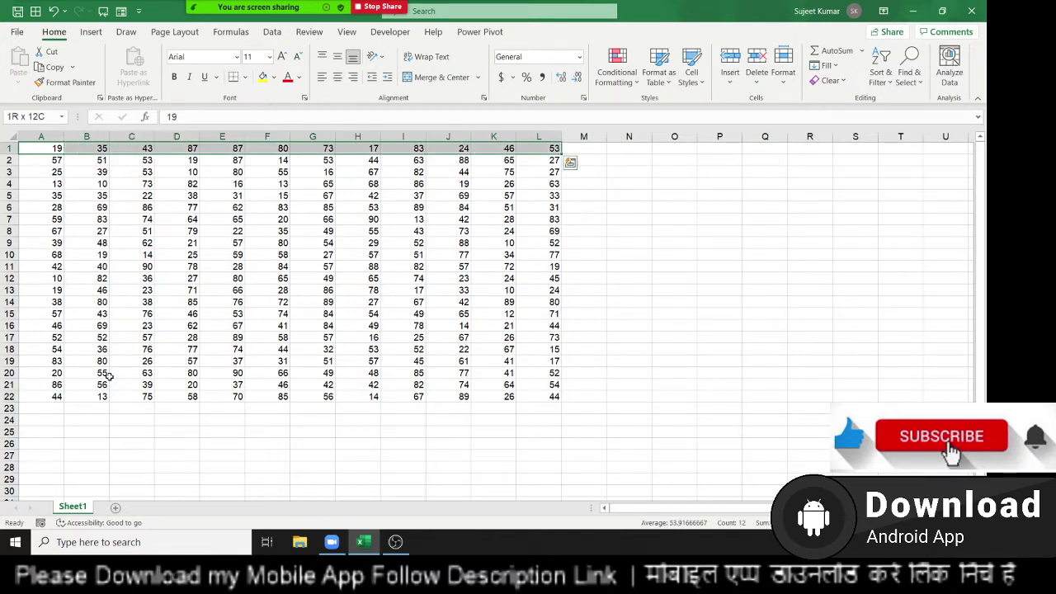
key(ctrl+shift+Down)
key(ctrl+Home)
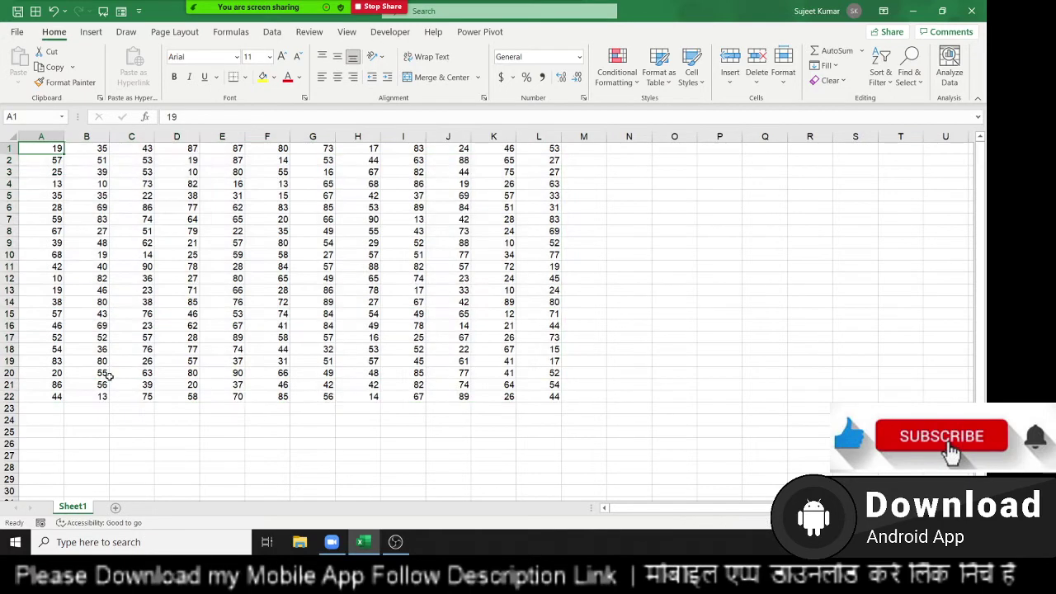
key(ctrl+shift+Right)
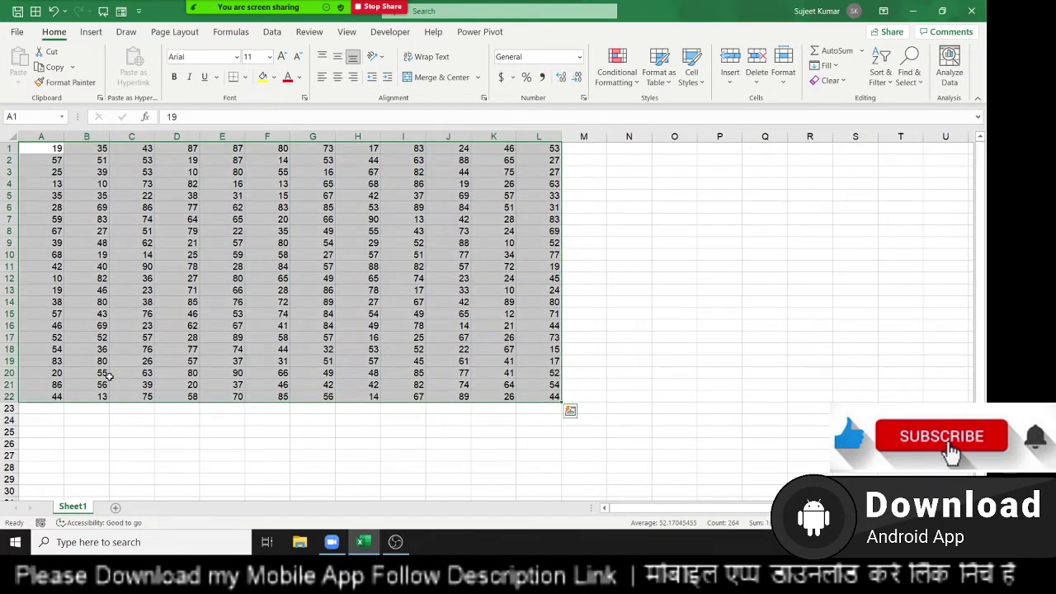
key(ctrl+Home)
key(ctrl+a)
key(Right)
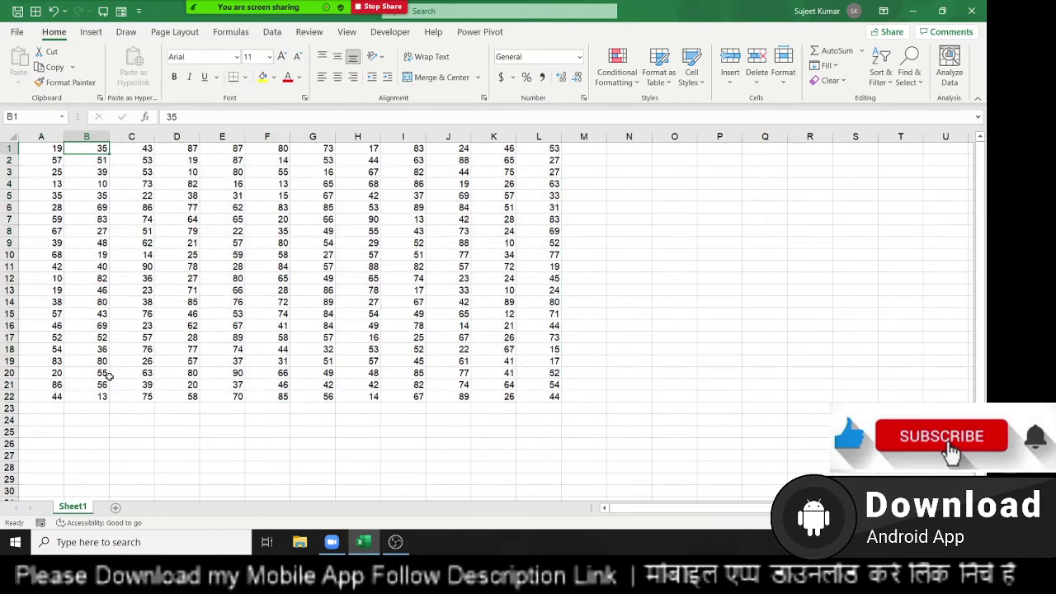
key(Right)
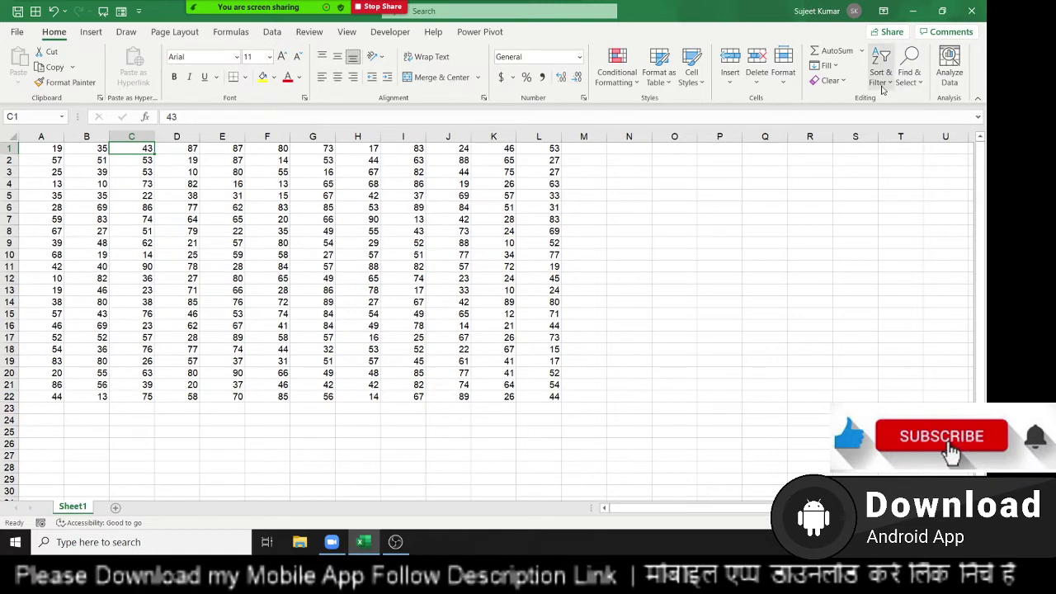
click(910, 75)
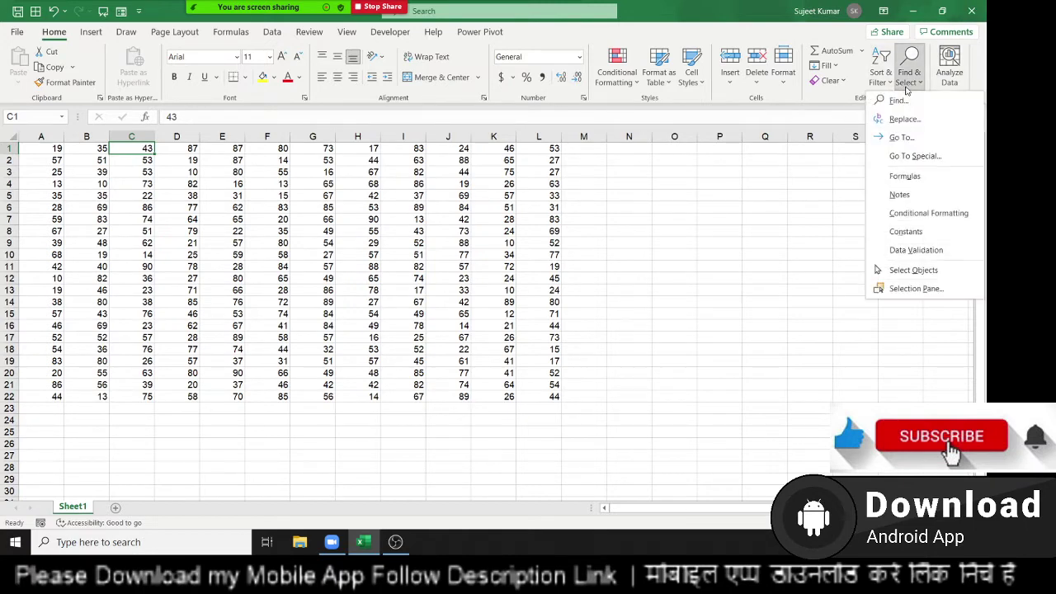
click(914, 156)
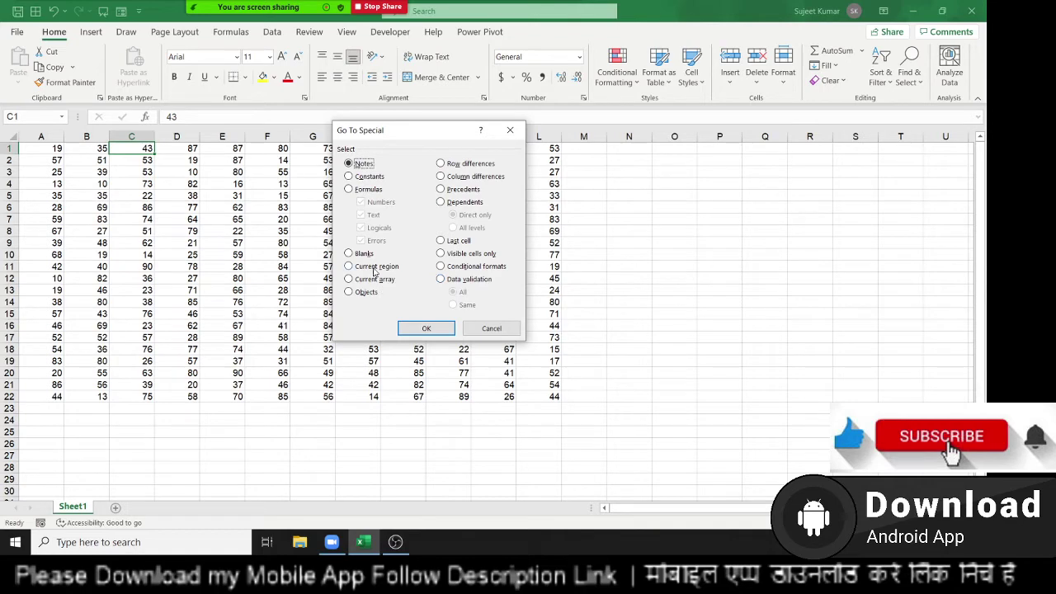
click(376, 266)
click(425, 329)
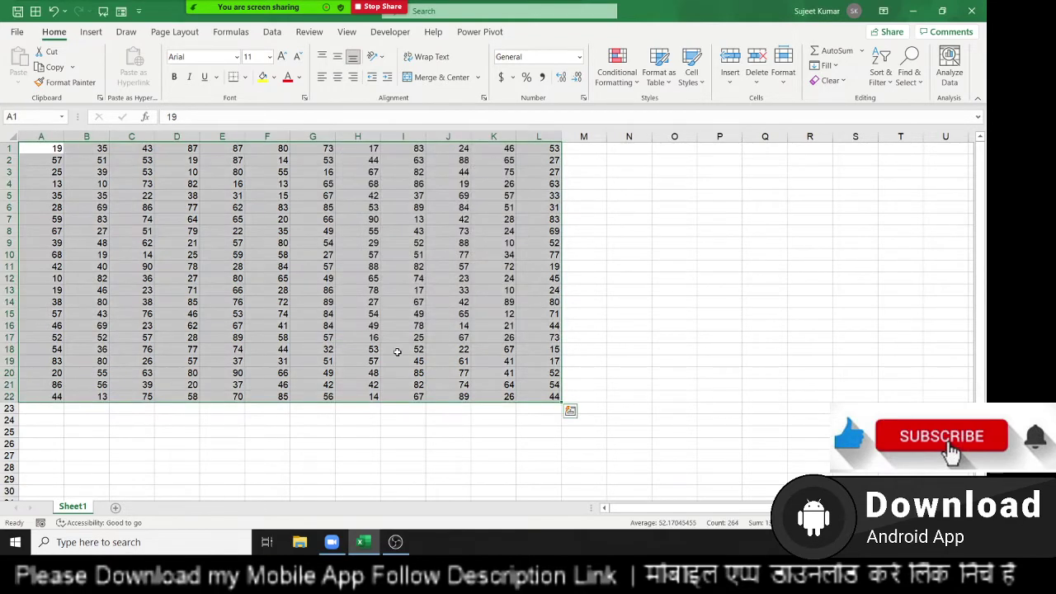
click(315, 183)
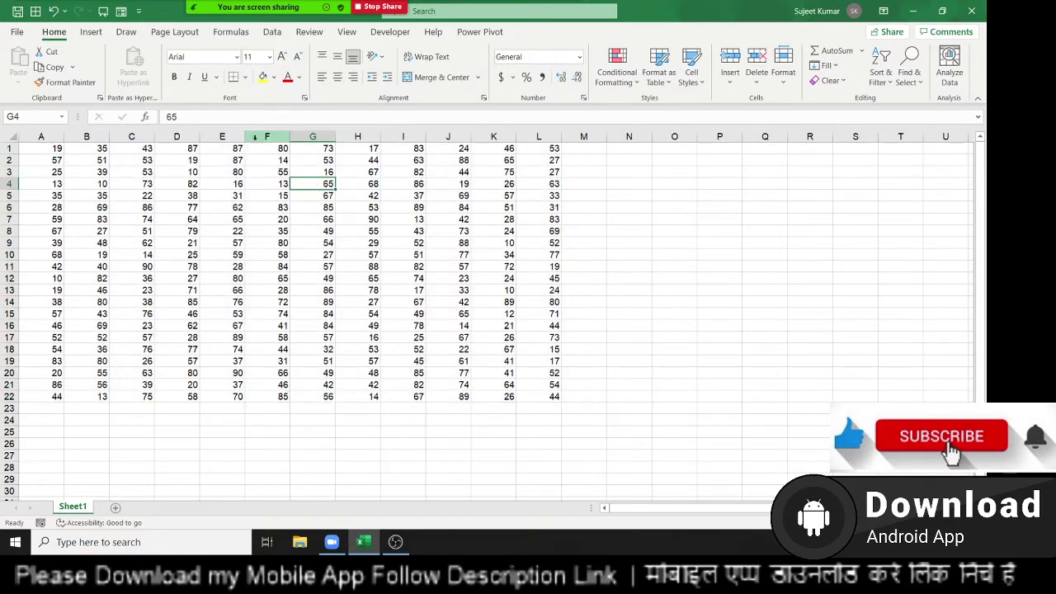
Insert a blank row at row 10, check that Ctrl+A stops above it, then undo.
click(8, 256)
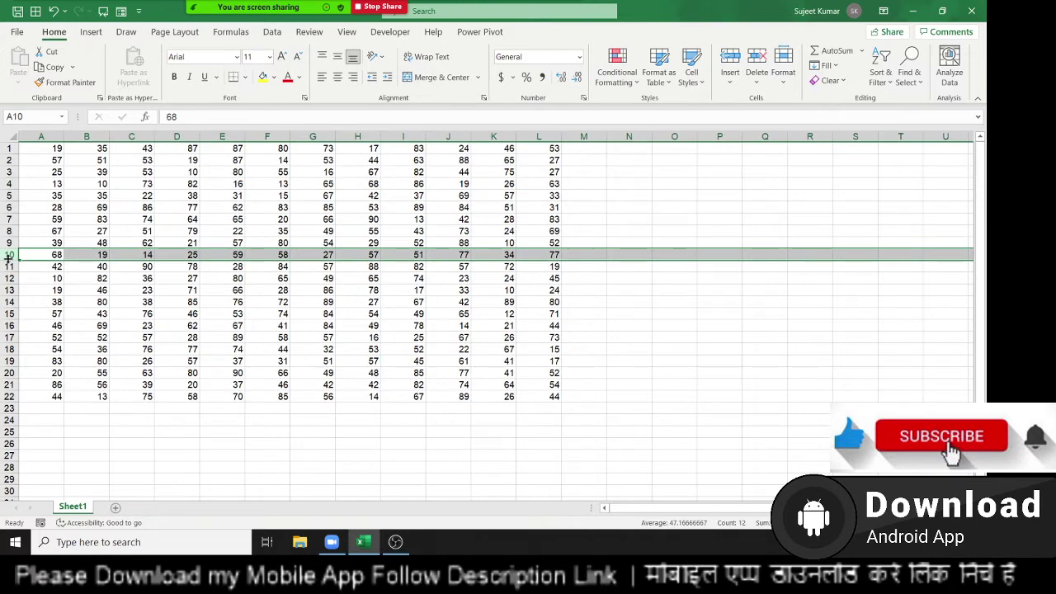
key(ctrl+plus)
click(47, 151)
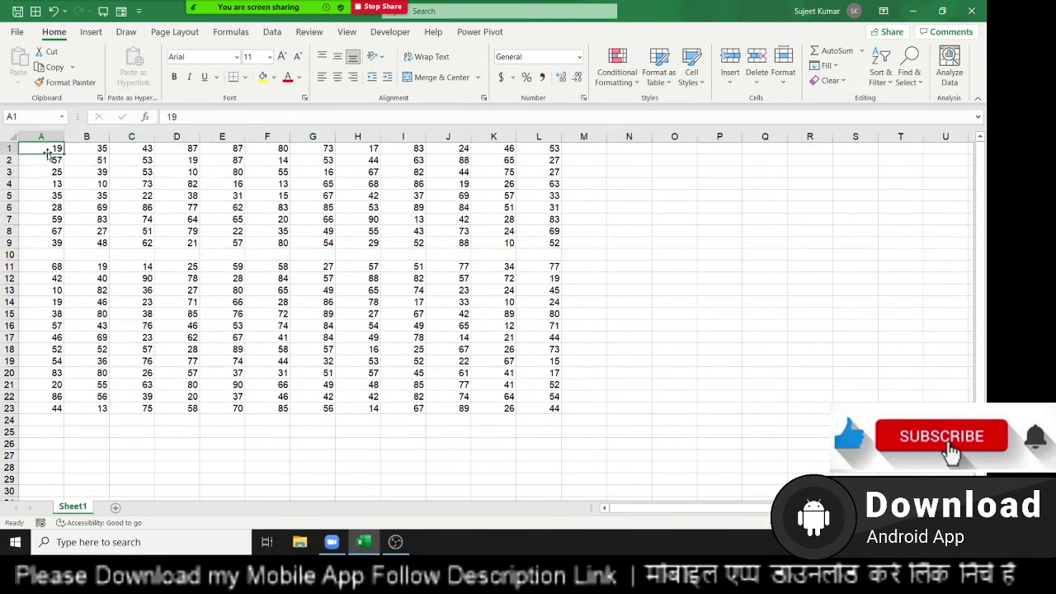
key(ctrl+a)
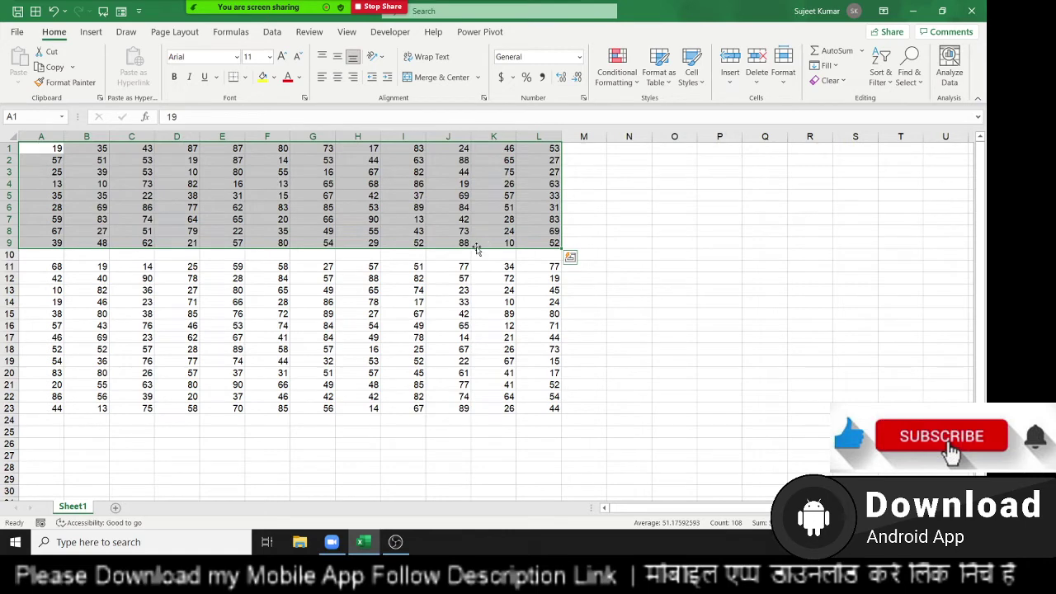
key(ctrl+z)
Insert a blank column at G and confirm Ctrl+A now selects only A1:F22.
click(312, 137)
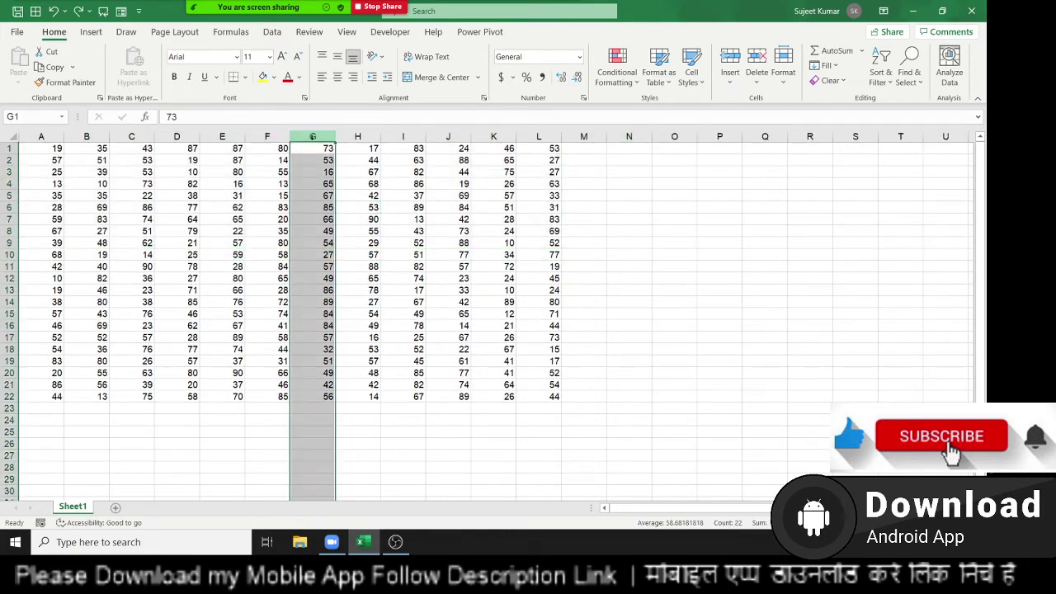
key(ctrl+shift+plus)
click(85, 232)
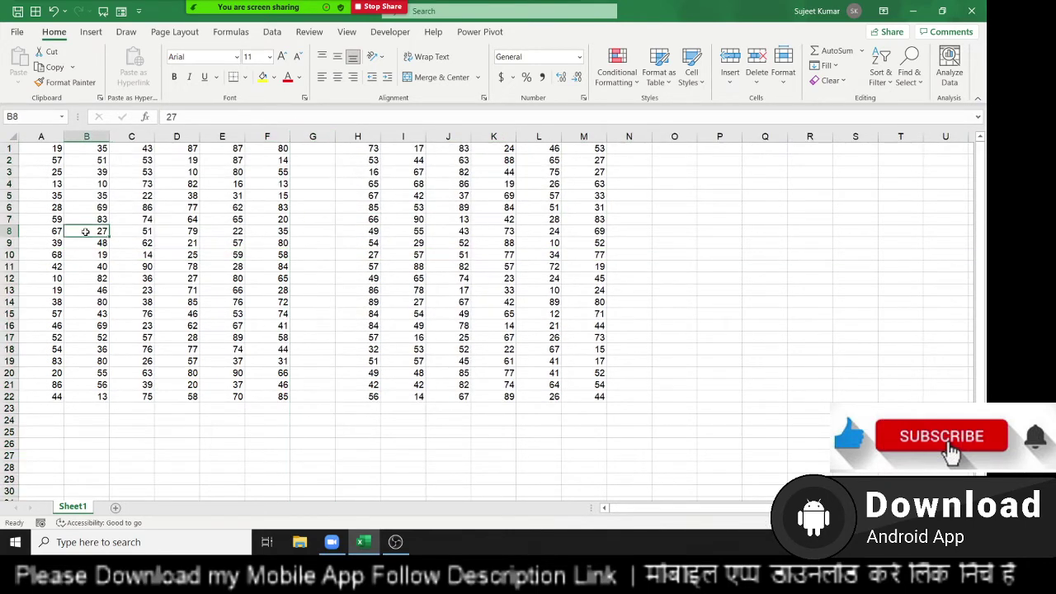
key(ctrl+a)
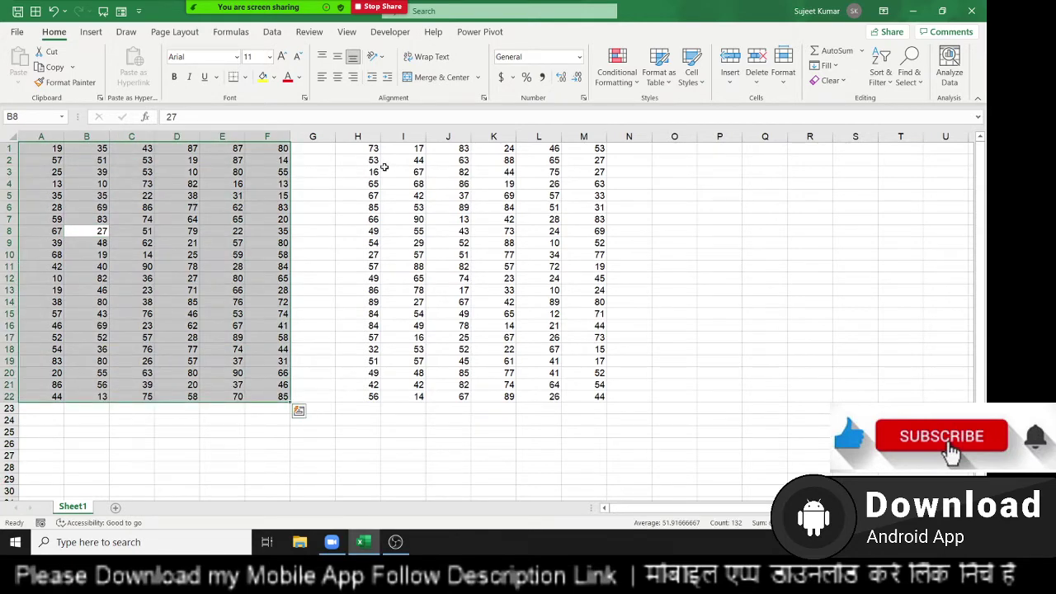
click(385, 170)
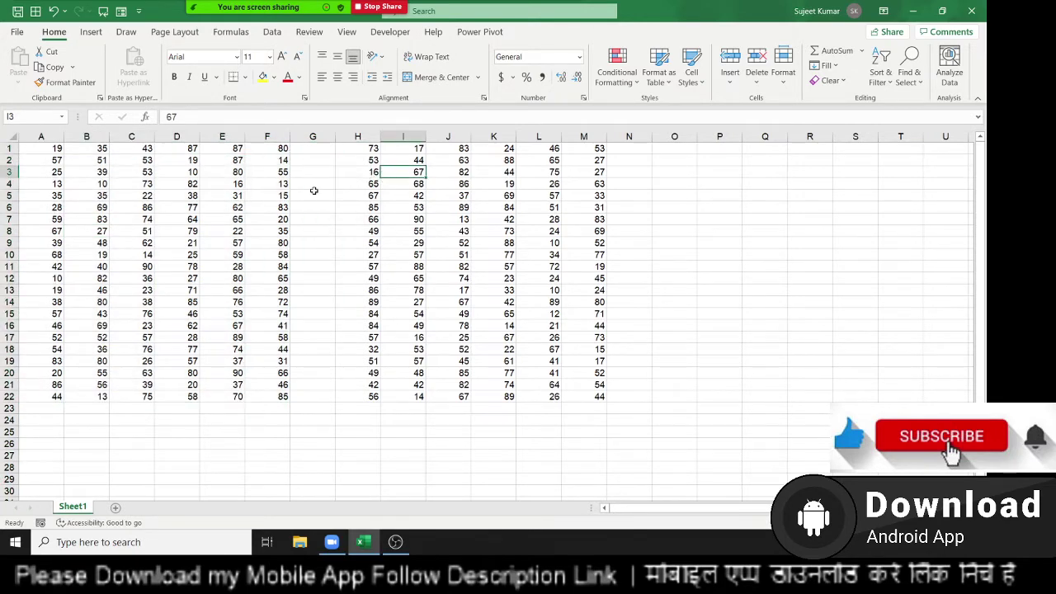
Enter 'a' in G5, test the Ctrl+A region, then delete column G.
click(315, 193)
text(a)
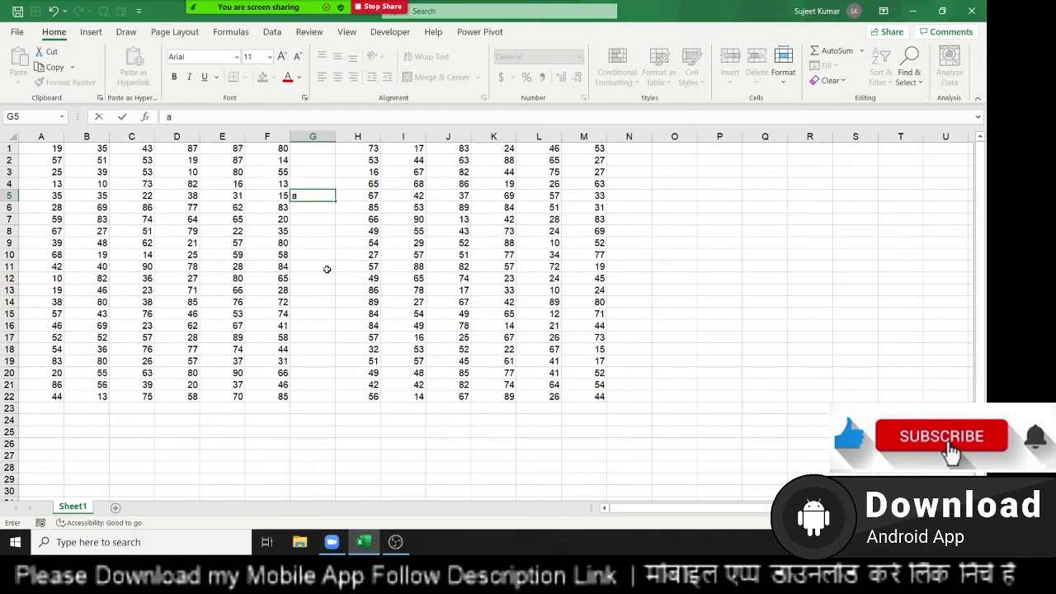
key(Return)
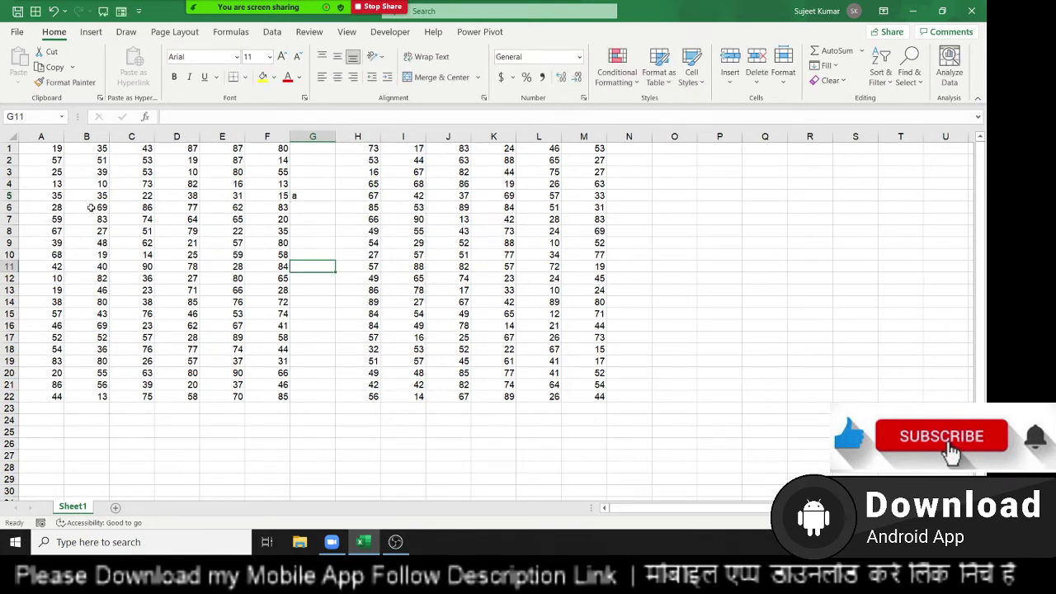
click(90, 207)
key(ctrl+a)
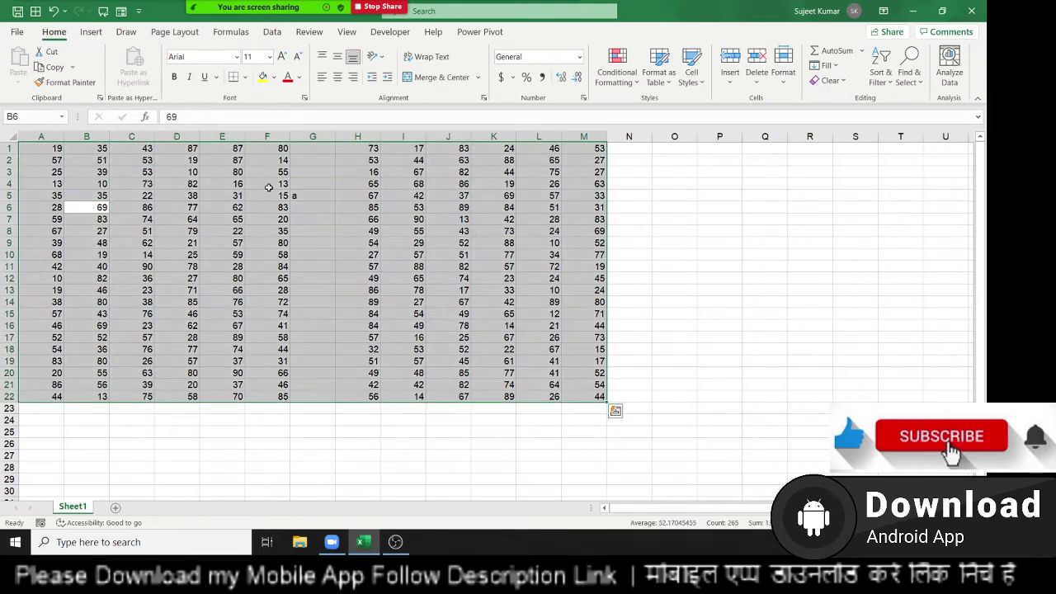
click(318, 171)
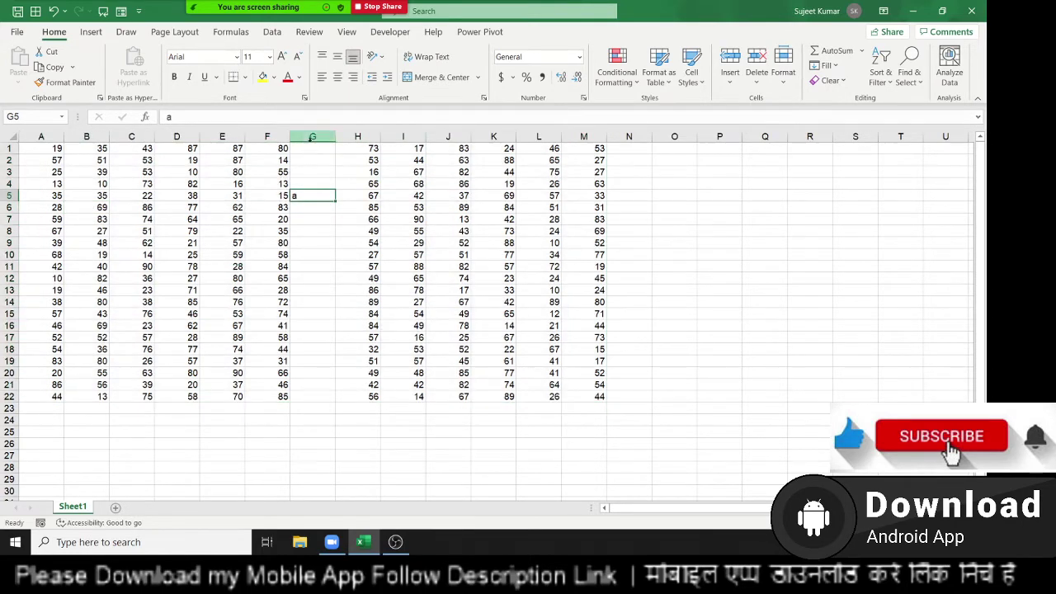
click(312, 136)
key(ctrl+minus)
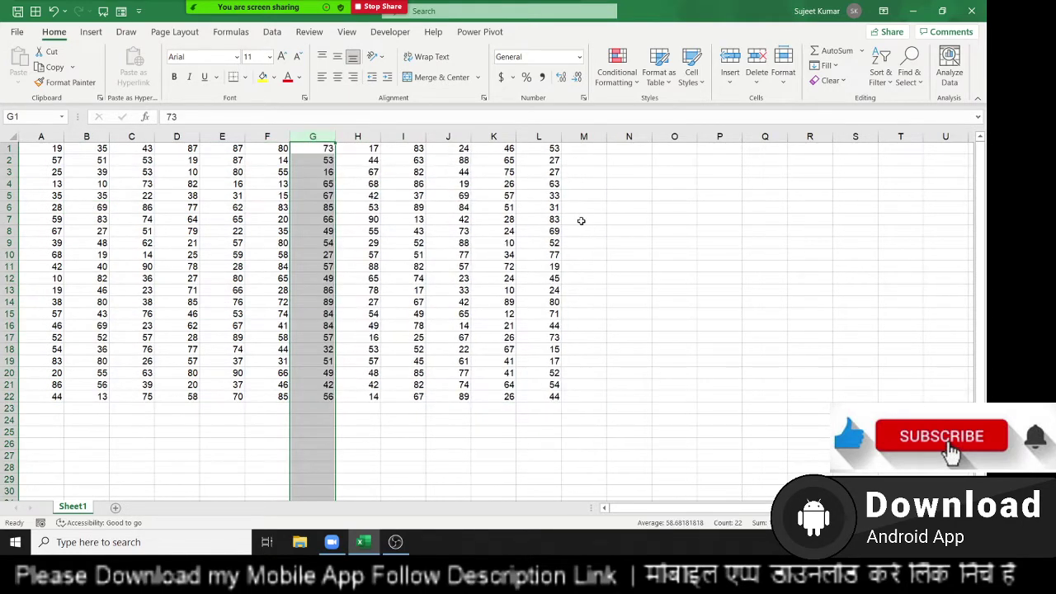
Type 'a' into M7, N5, O9, P5 and Q3, then select the expanded region with Ctrl+A.
click(583, 220)
text(a)
click(633, 194)
text(a)
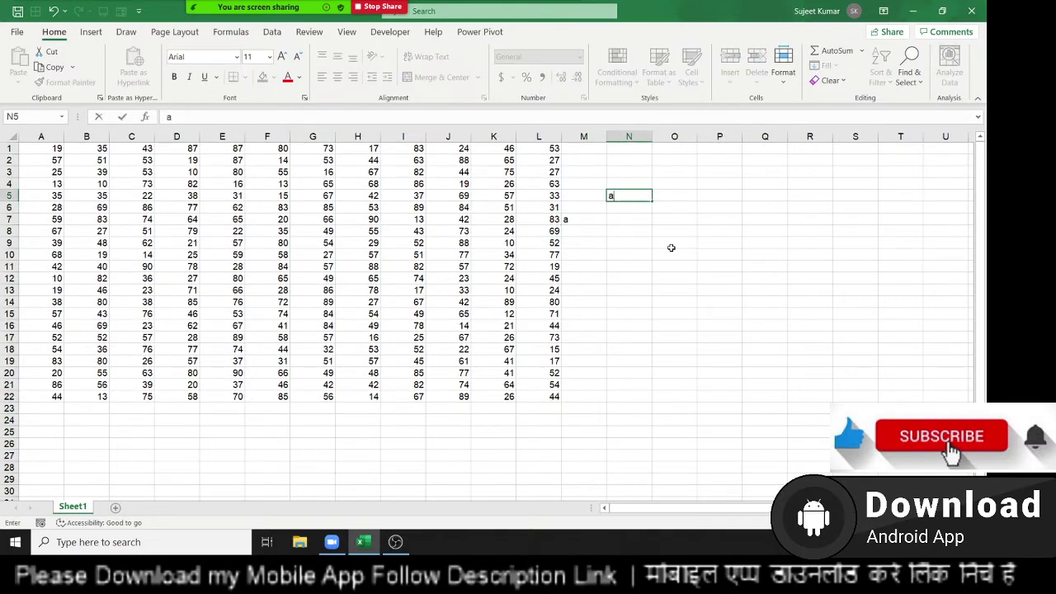
click(672, 242)
text(a)
click(716, 194)
text(a)
click(755, 171)
text(a)
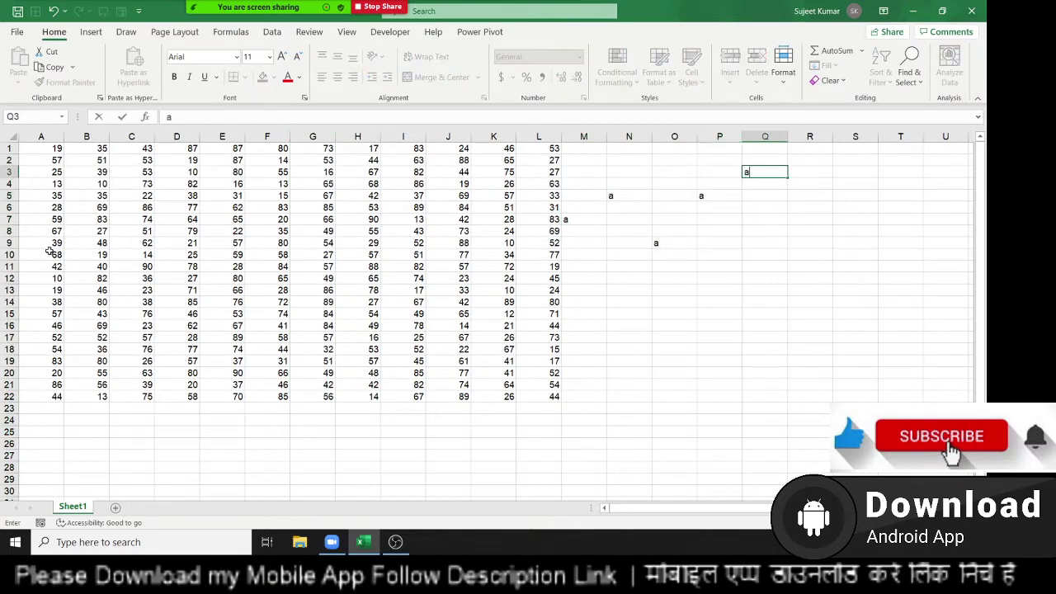
click(35, 232)
key(ctrl+a)
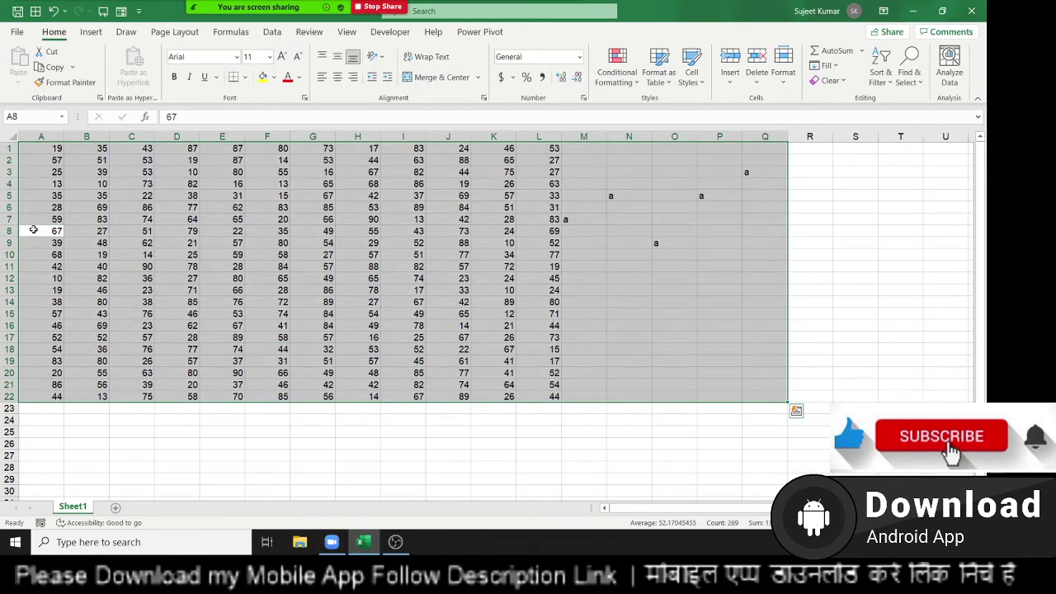
click(39, 149)
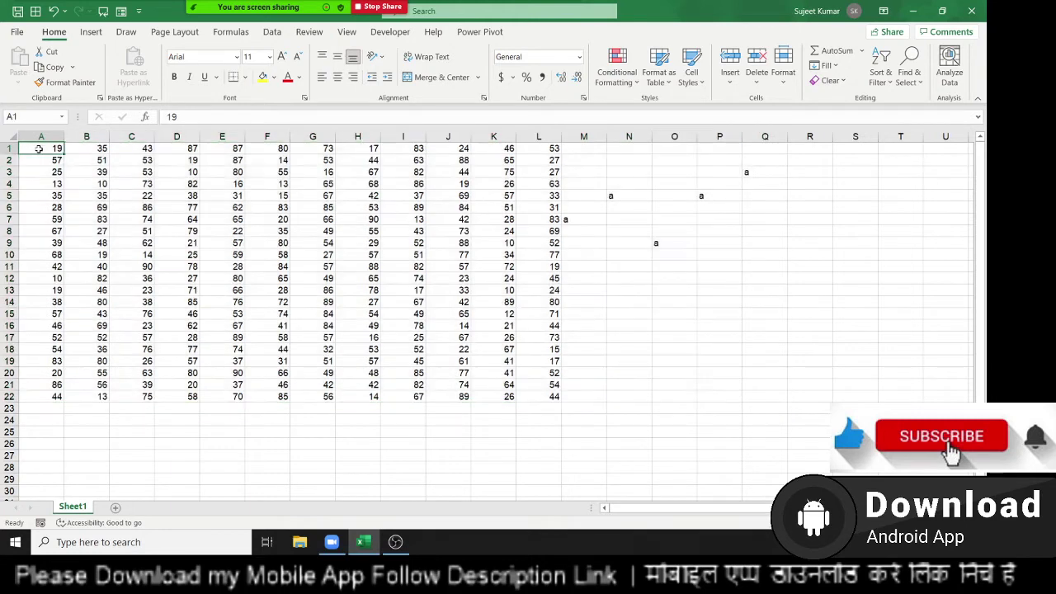
key(ctrl+shift+Right)
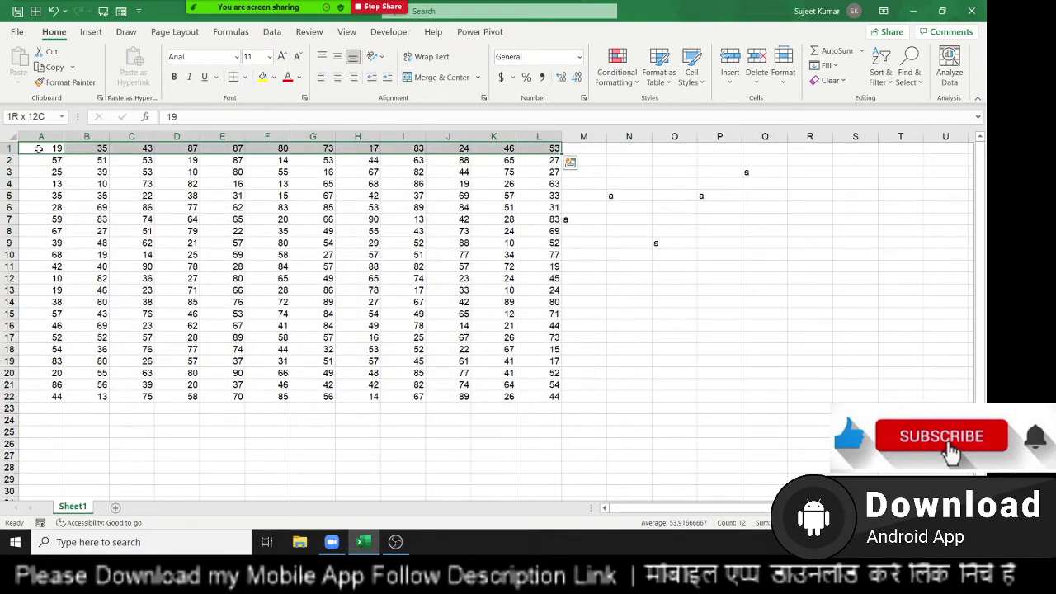
key(ctrl+shift+Down)
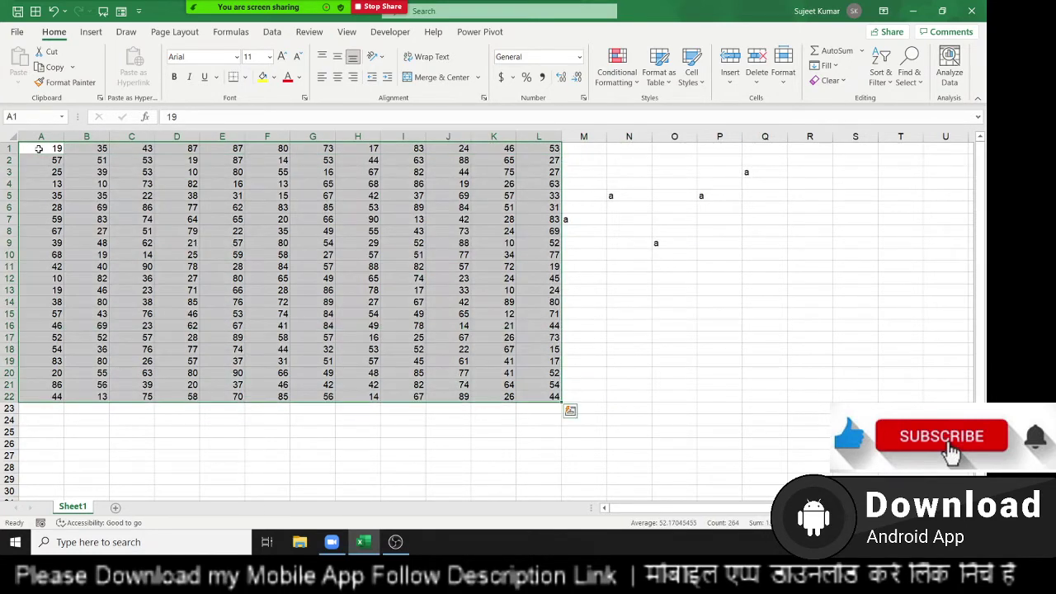
key(ctrl+shift+Up)
key(ctrl+shift+Down)
click(39, 149)
key(Down)
key(Down)
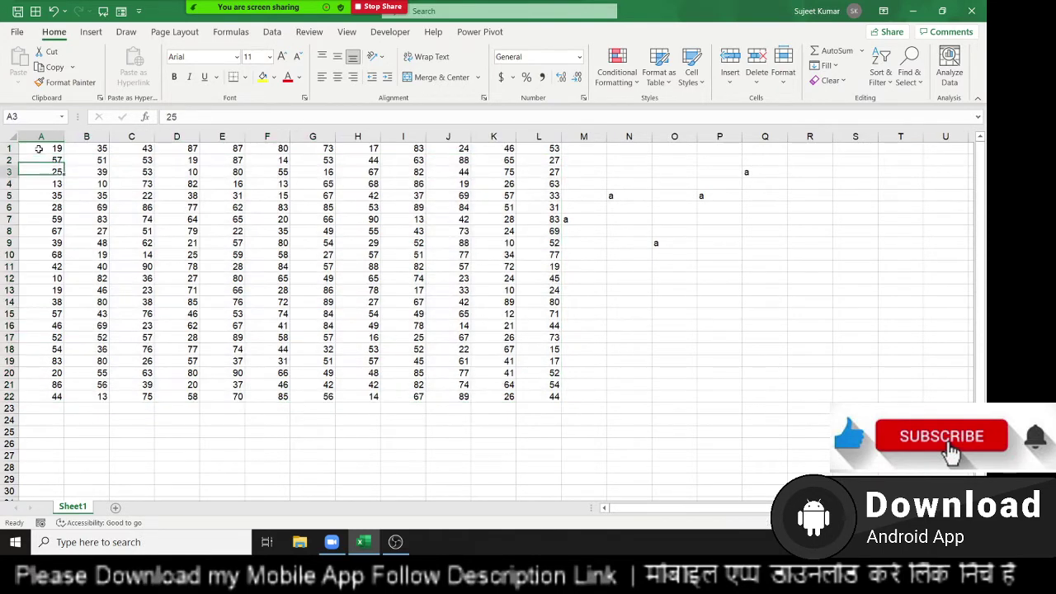
key(Down)
key(Down)
key(Down)
key(Down)
key(Delete)
key(Up)
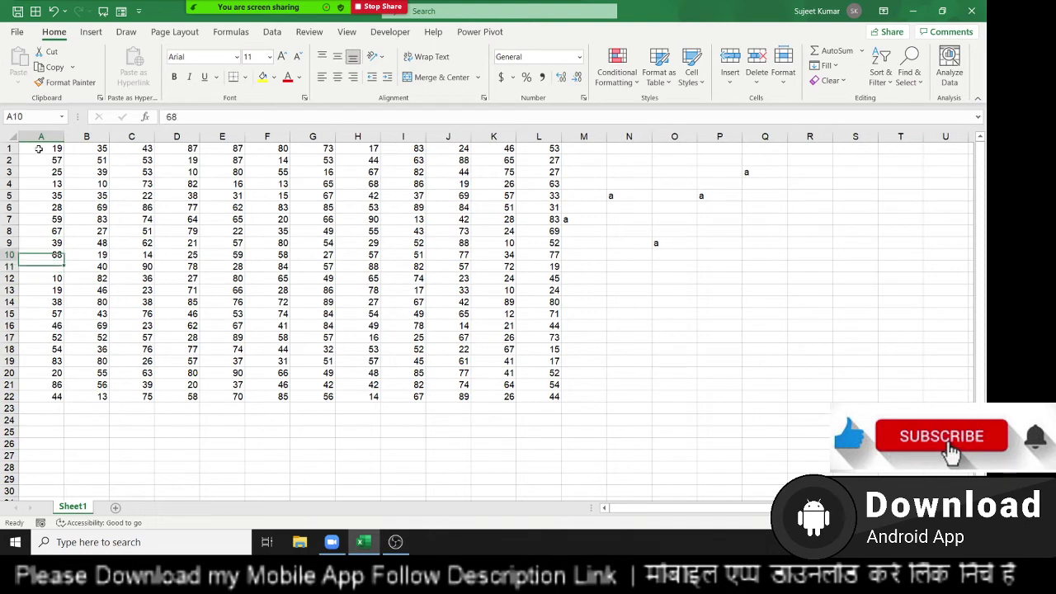
key(Up)
key(Up)
key(Up)
key(Right)
key(Right)
key(Right)
key(Right)
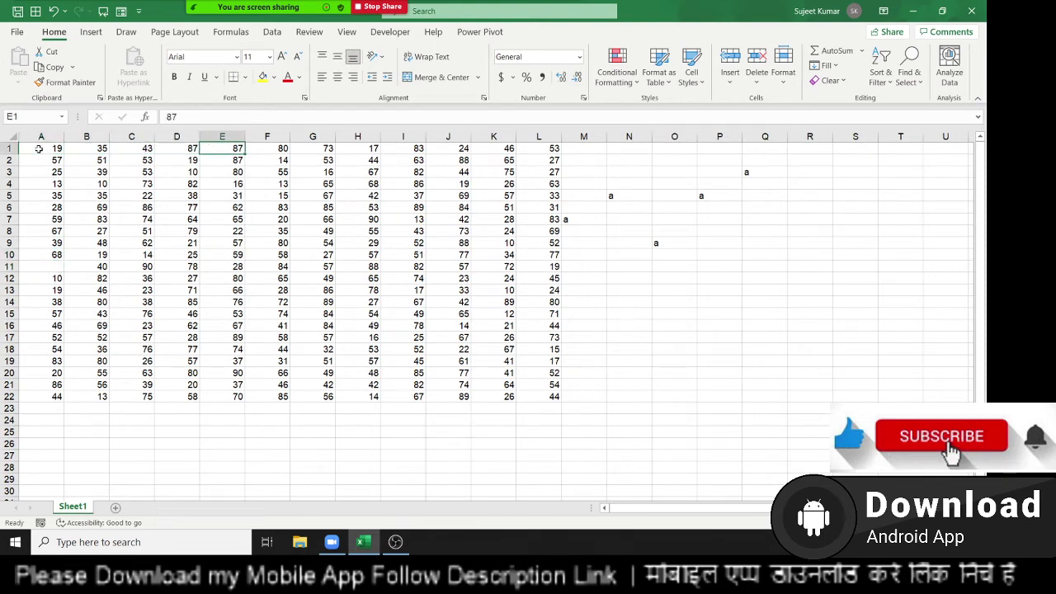
key(Delete)
key(Left)
key(ctrl+Left)
key(ctrl+shift+Right)
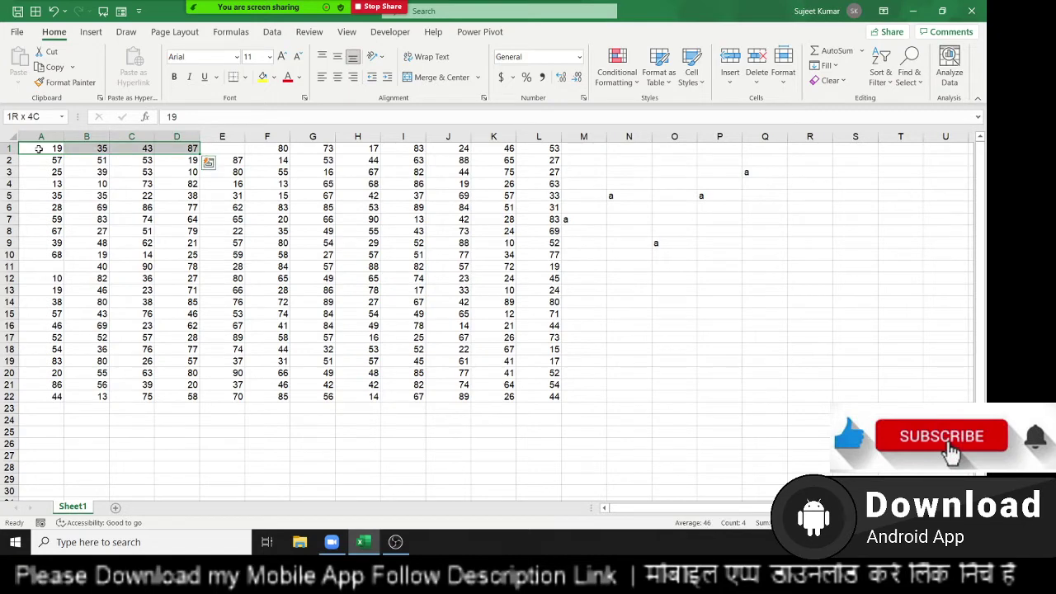
key(ctrl+shift+Down)
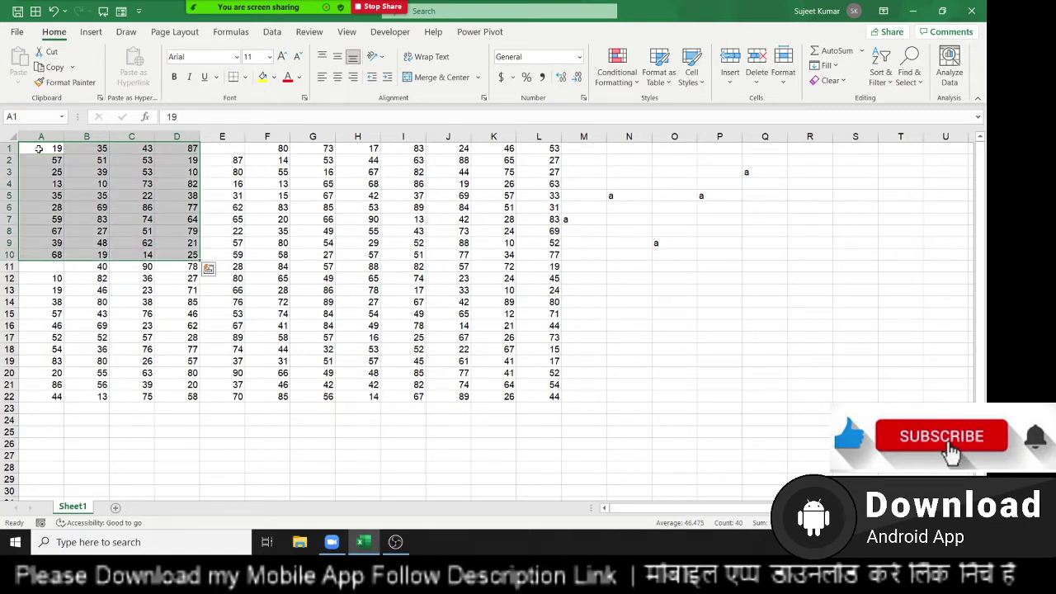
click(39, 148)
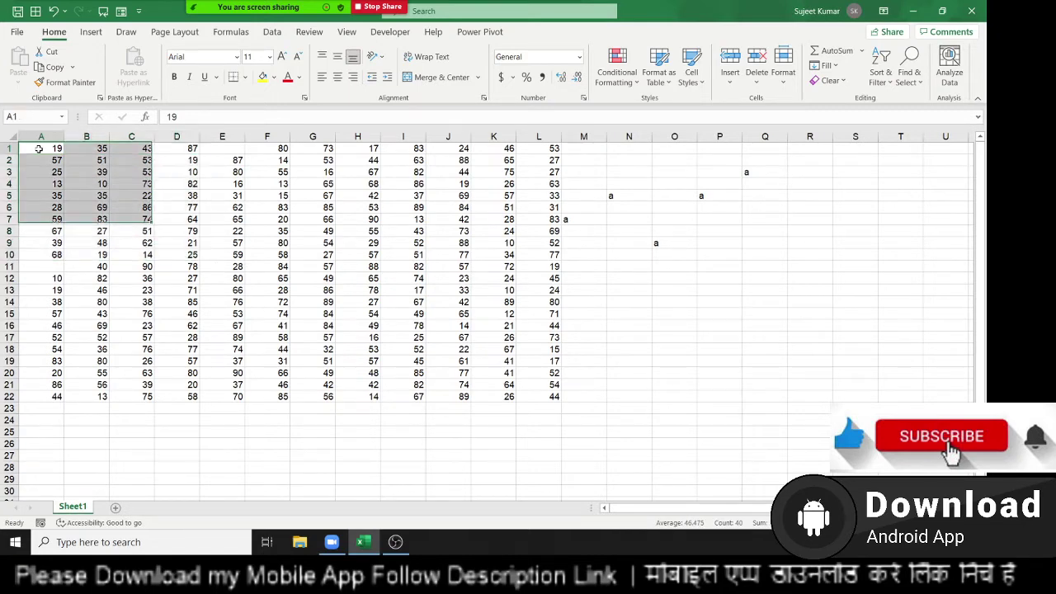
key(ctrl+Right)
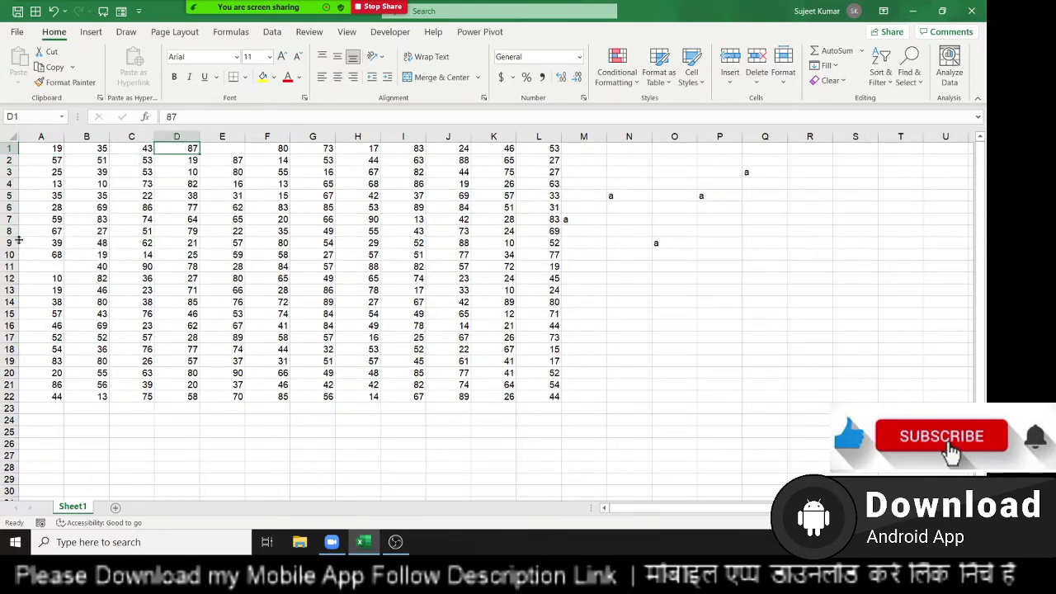
key(ctrl+z)
key(ctrl+z)
click(47, 153)
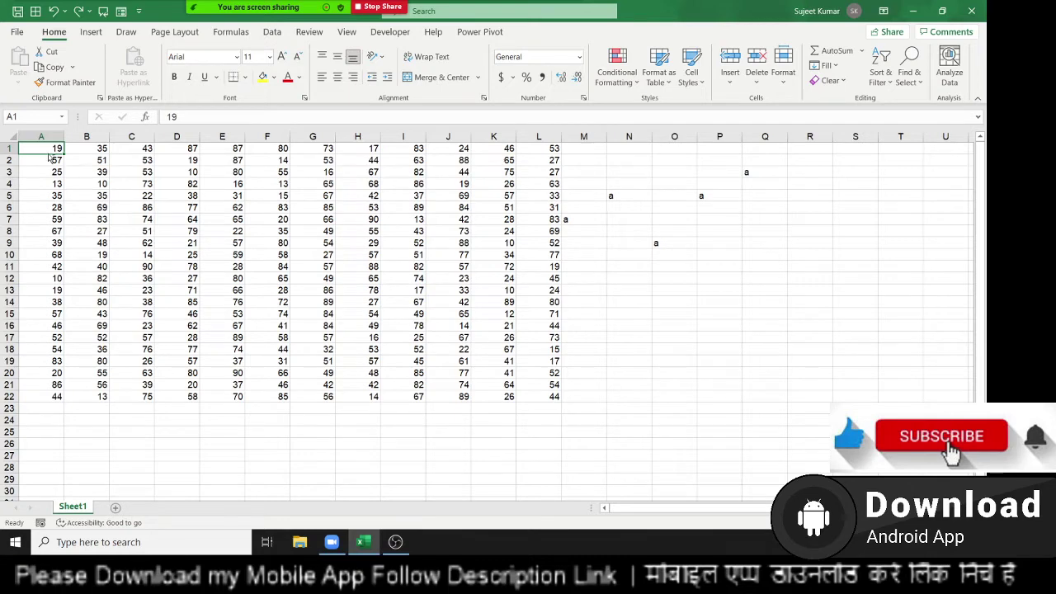
Copy the A1:L22 number table and try a paste below it, then undo.
key(ctrl+Down)
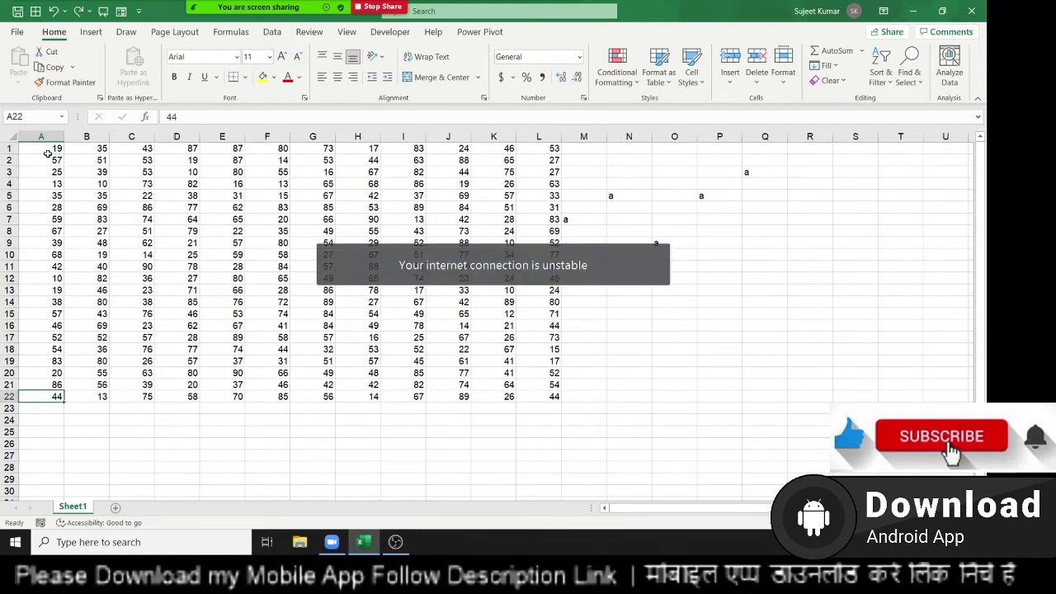
key(ctrl+shift+Up)
key(ctrl+shift+Right)
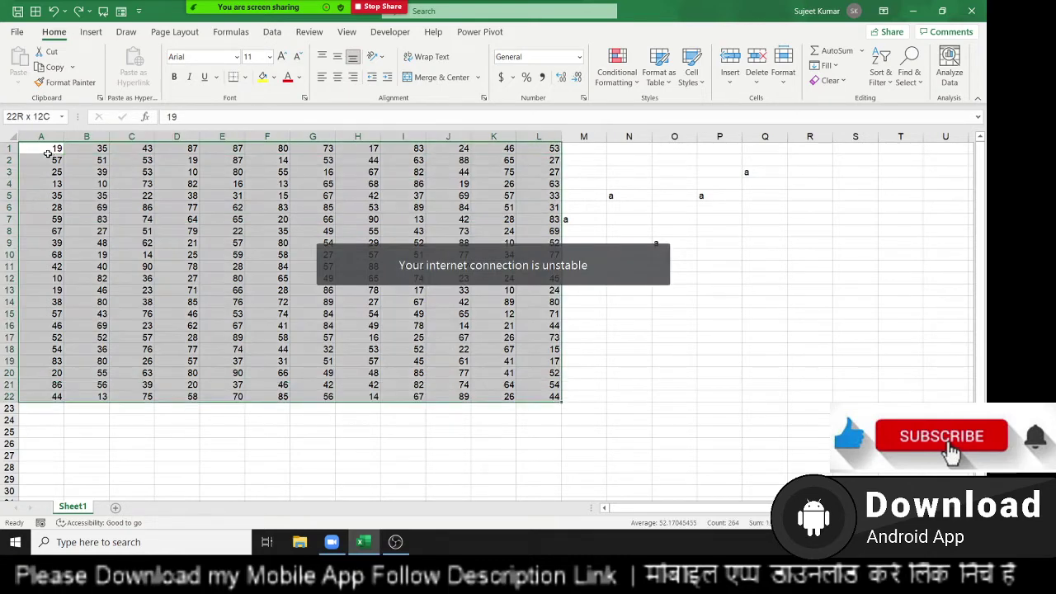
key(ctrl+c)
key(Down)
key(ctrl+c)
key(ctrl+v)
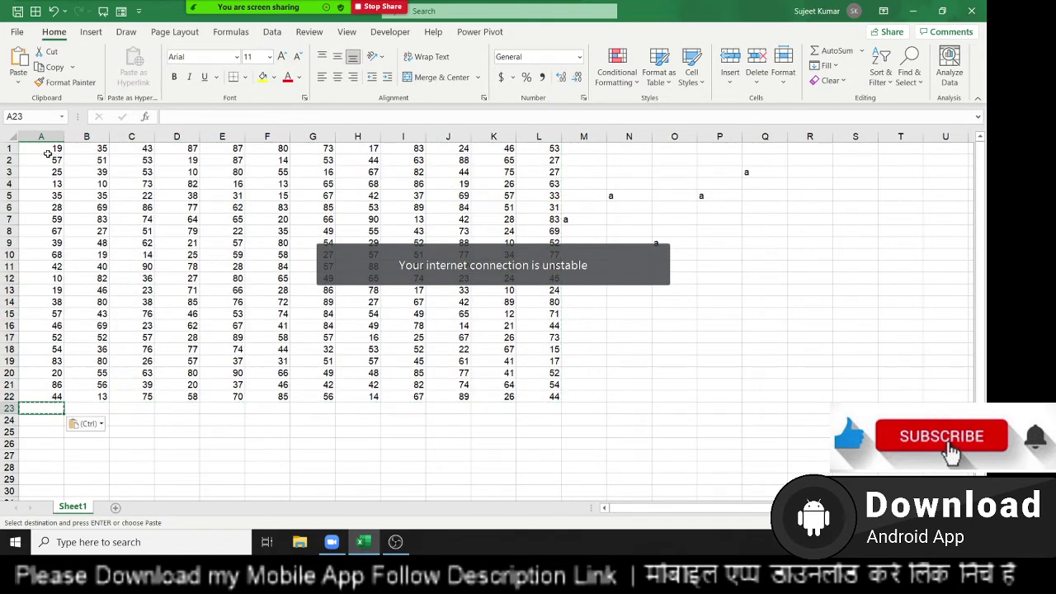
key(ctrl+Up)
key(ctrl+Up)
key(ctrl+shift+Down)
key(ctrl+shift+Right)
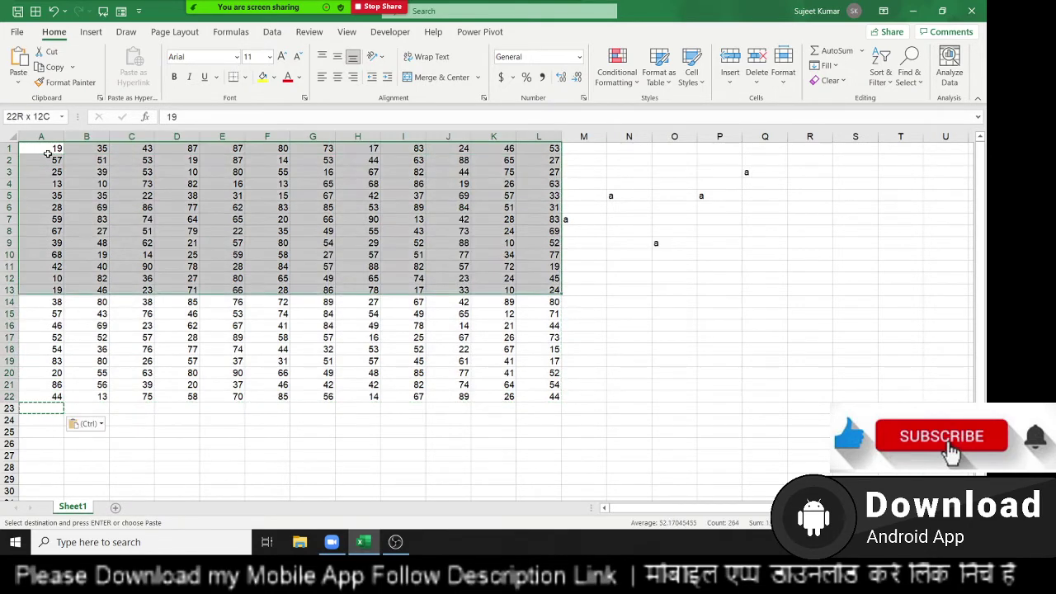
key(ctrl+z)
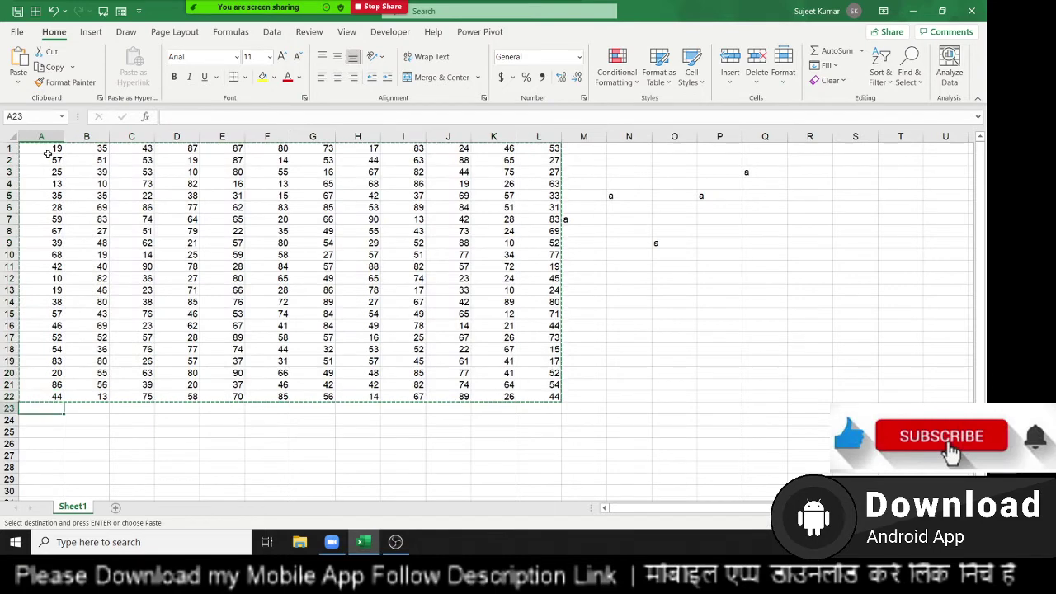
Copy the A1:L22 table again and paste it into A23:L44.
key(ctrl+Up)
key(ctrl+Up)
key(ctrl+shift+Down)
key(ctrl+shift+Right)
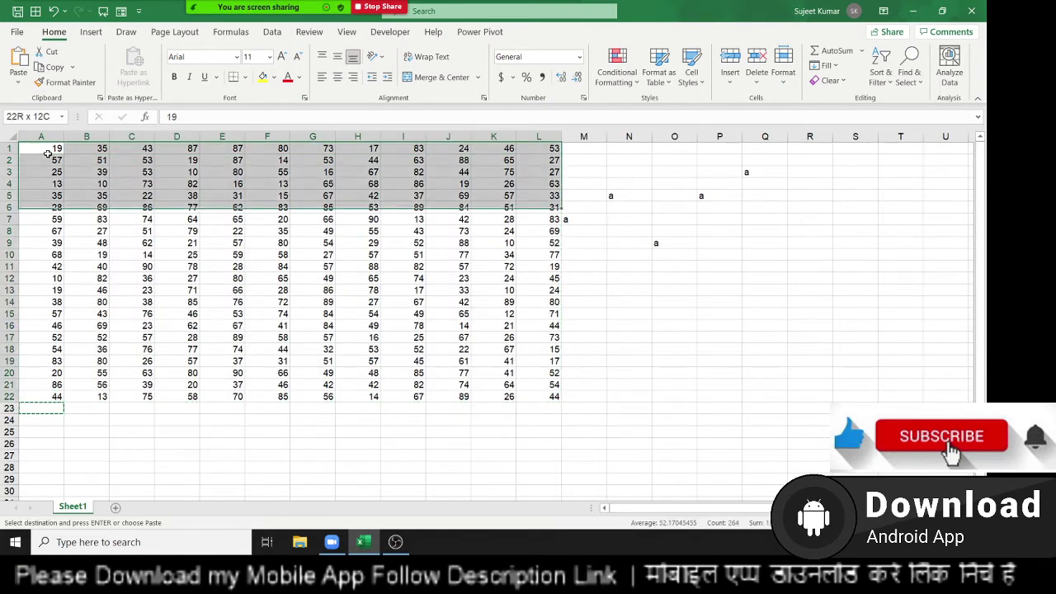
key(ctrl+c)
key(Down)
key(ctrl+Down)
key(Down)
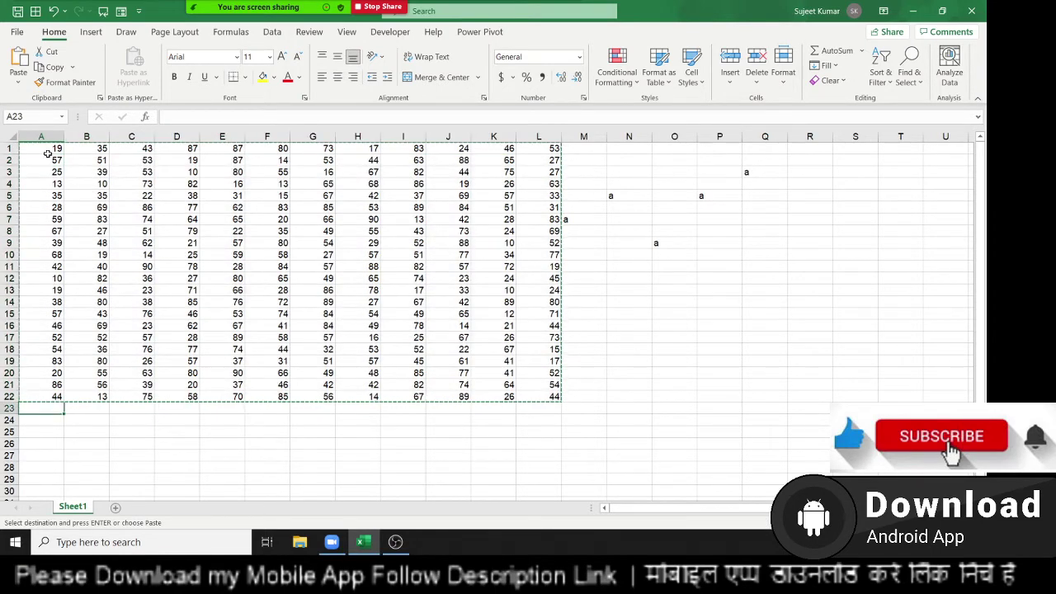
key(ctrl+v)
key(ctrl)
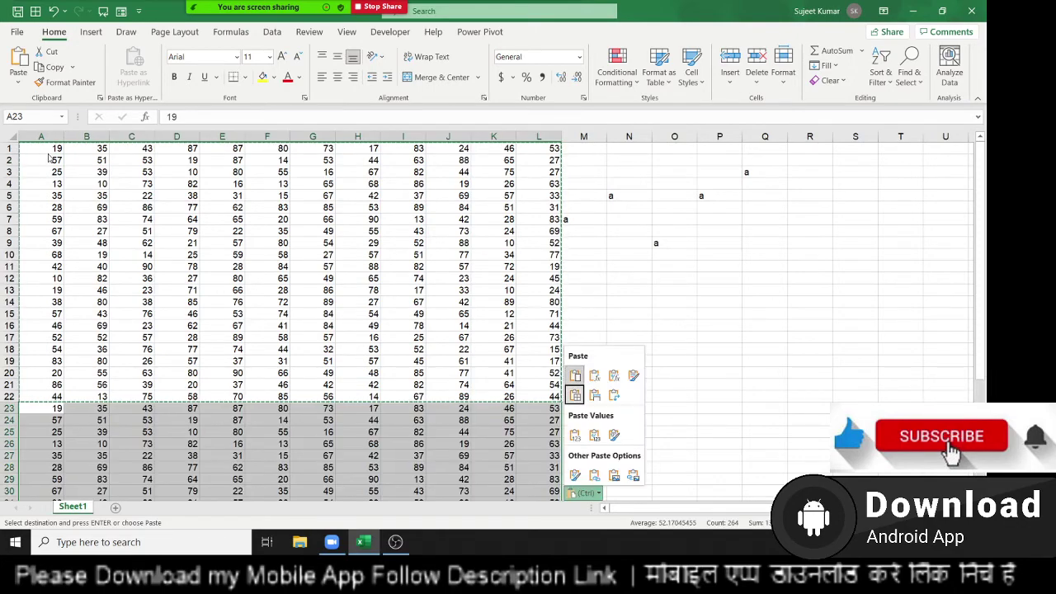
key(Escape)
key(Up)
key(Down)
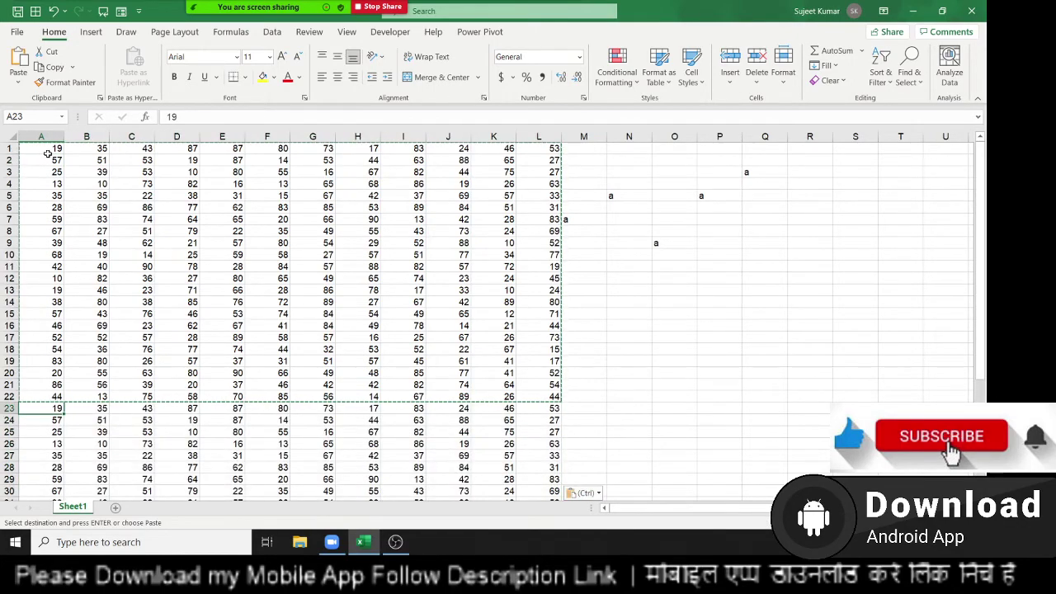
Paste further copies at A45, A67 and A89, then return to A1.
key(ctrl+Down)
key(Down)
key(ctrl+v)
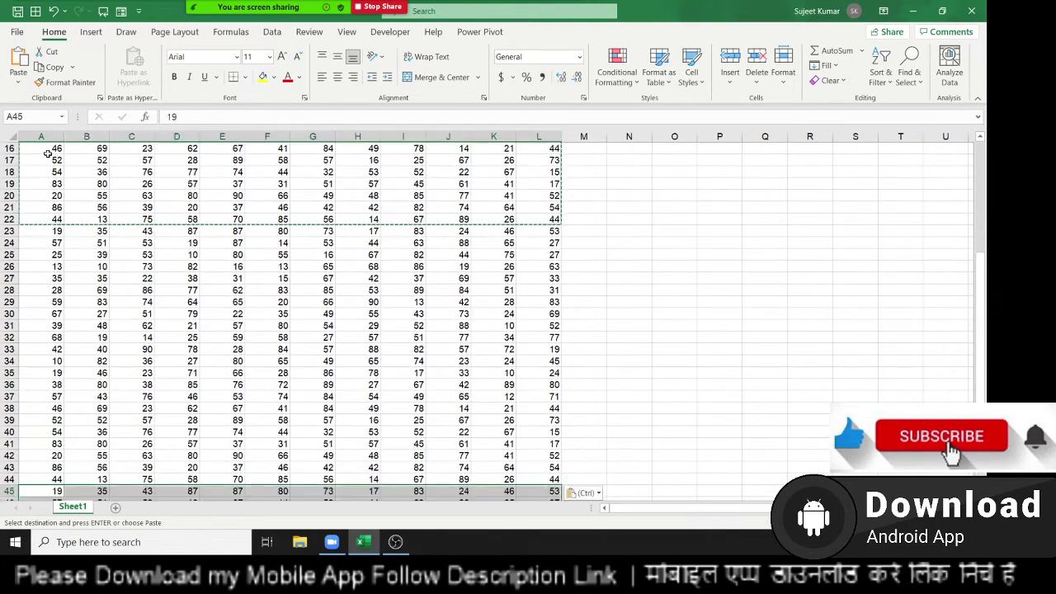
key(ctrl+Down)
key(Down)
key(ctrl+v)
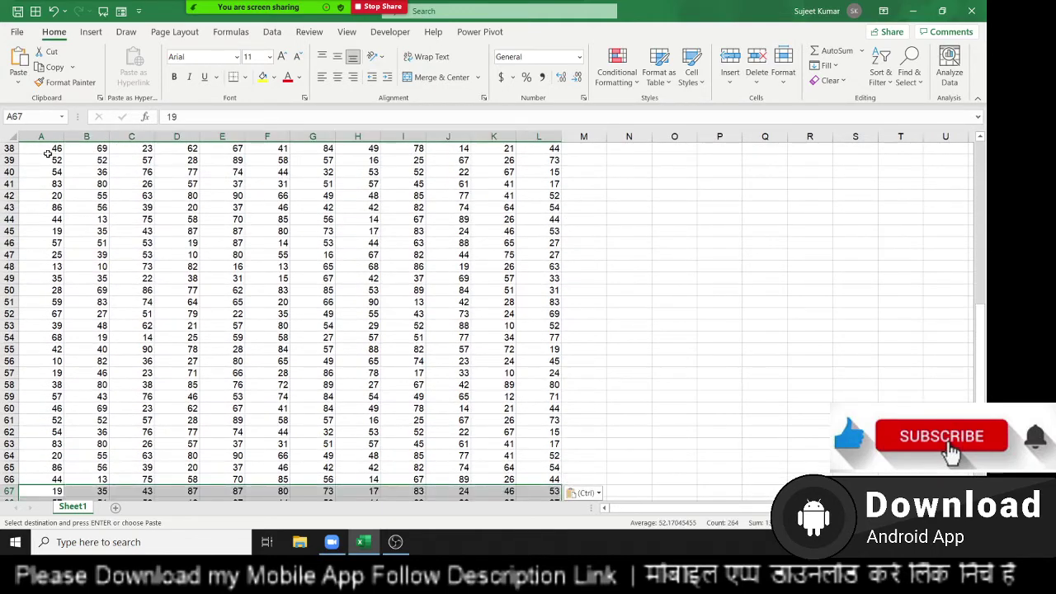
key(ctrl)
key(Escape)
key(ctrl+Down)
key(Down)
key(ctrl+a)
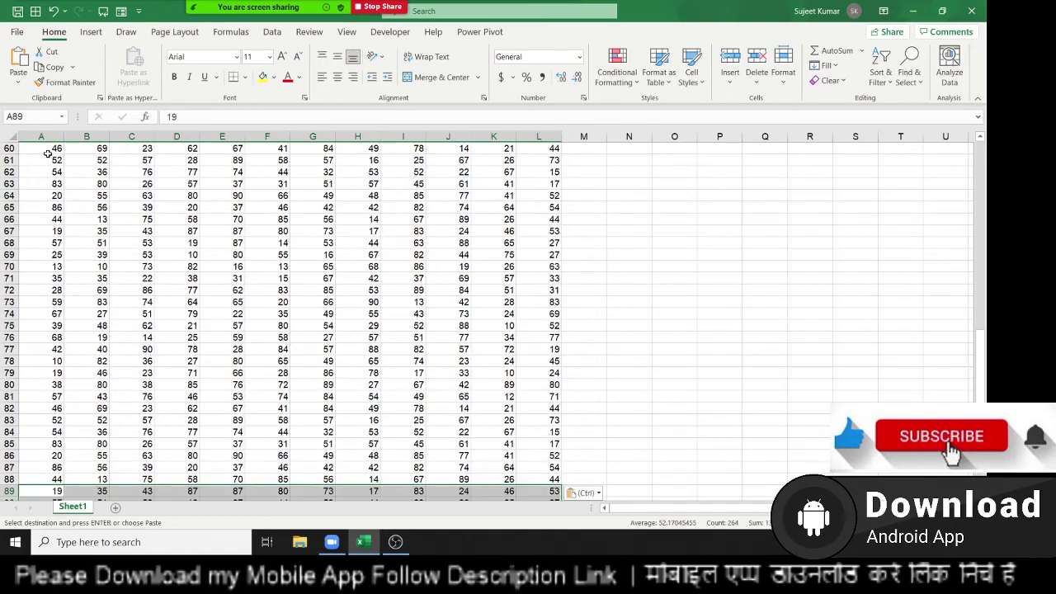
key(ctrl+Home)
key(Escape)
Delete the values in A12, A29 and A59 to leave gaps in column A, then return to A1.
key(Down)
key(Down)
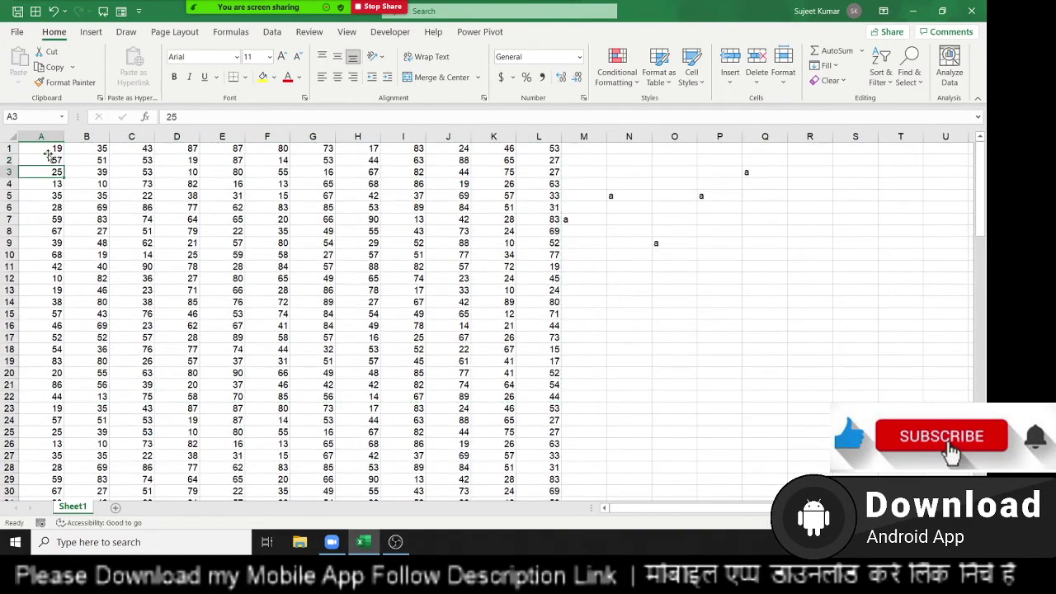
key(Down)
key(Down)
key(Down)
key(End)
key(End)
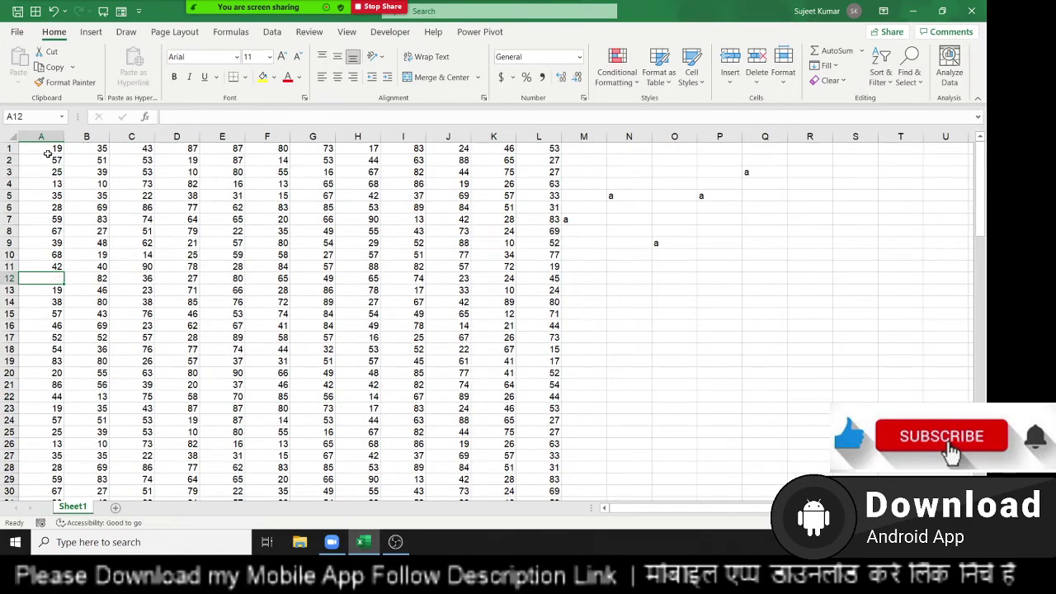
key(Delete)
key(Down)
key(Down)
key(Down)
key(Down)
key(Down)
key(Delete)
key(Down)
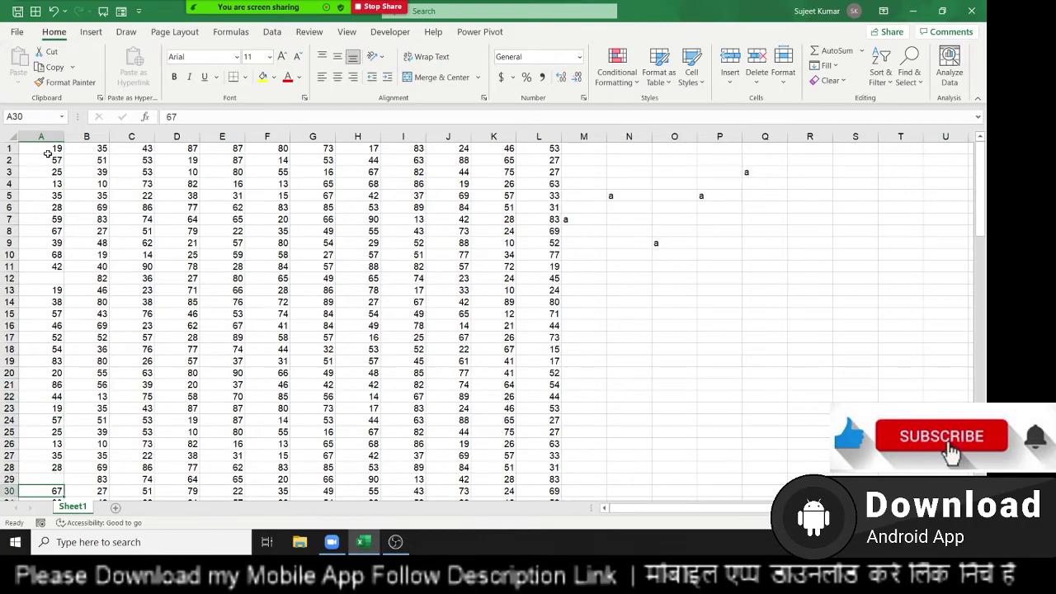
key(Down)
key(Down)
key(Down)
key(Down)
key(Down)
key(Down)
key(Down)
key(Delete)
key(Down)
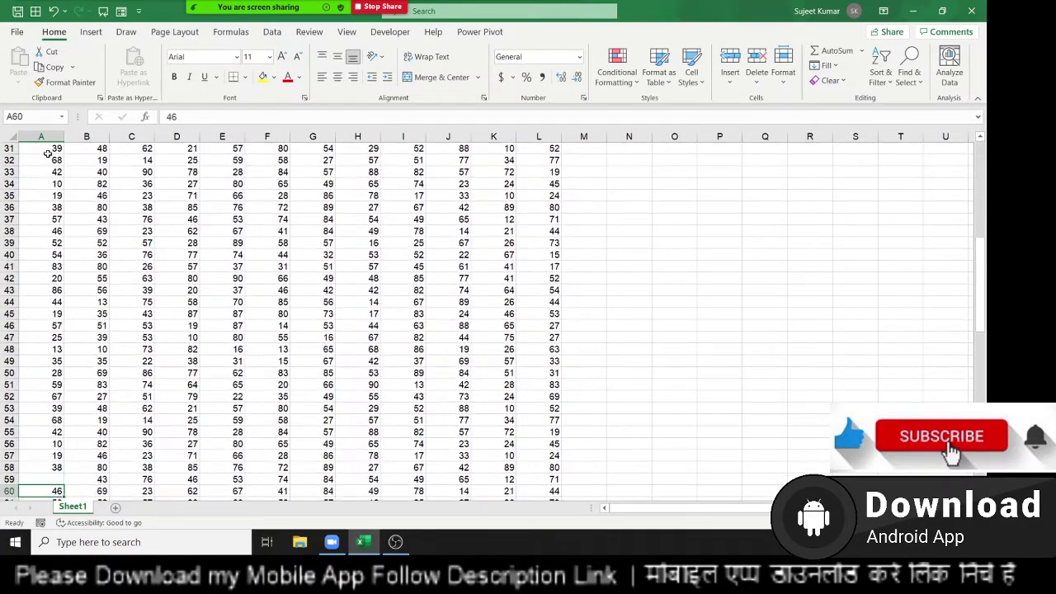
key(Down)
key(Down)
key(Down)
key(Down)
key(Down)
key(Down)
key(Up)
key(Up)
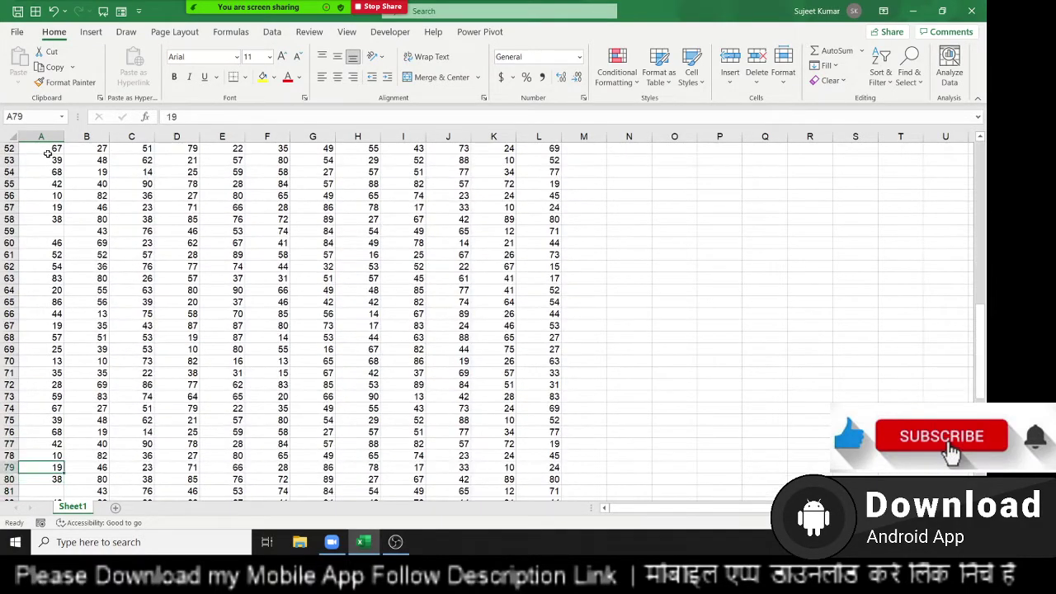
key(ctrl+Up)
key(ctrl+Up)
key(ctrl+Home)
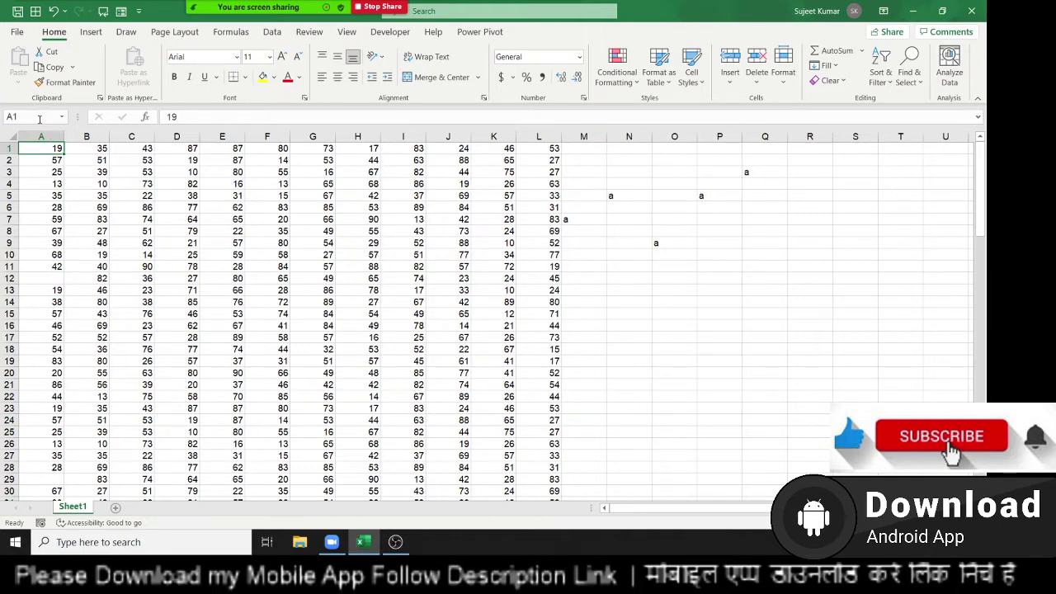
Jump to A65000 via the Name Box, jump up to the last row A110, and pick L110.
click(39, 119)
text(a65000)
key(Return)
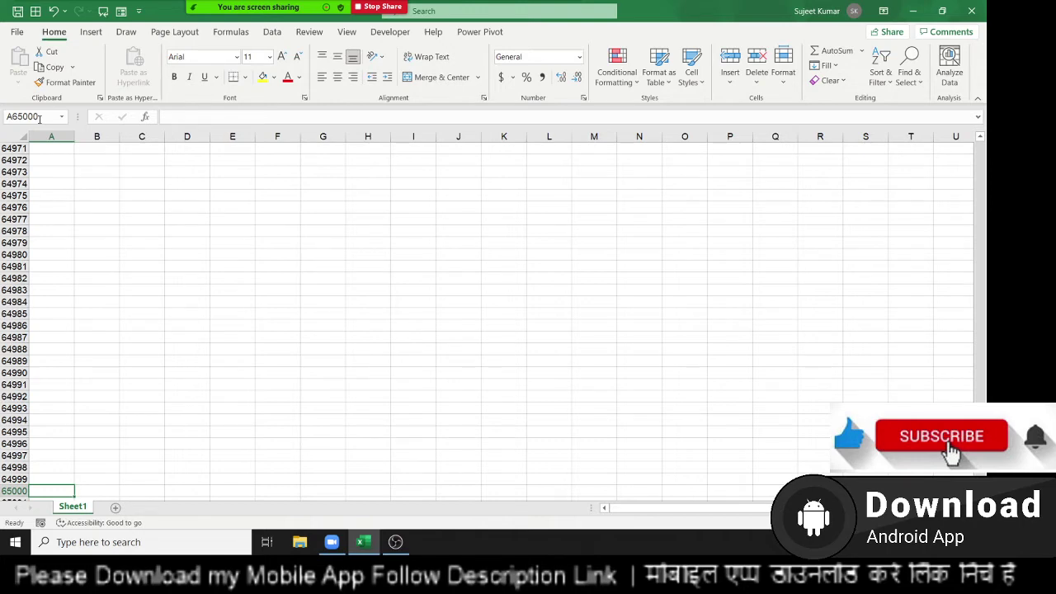
key(ctrl+Up)
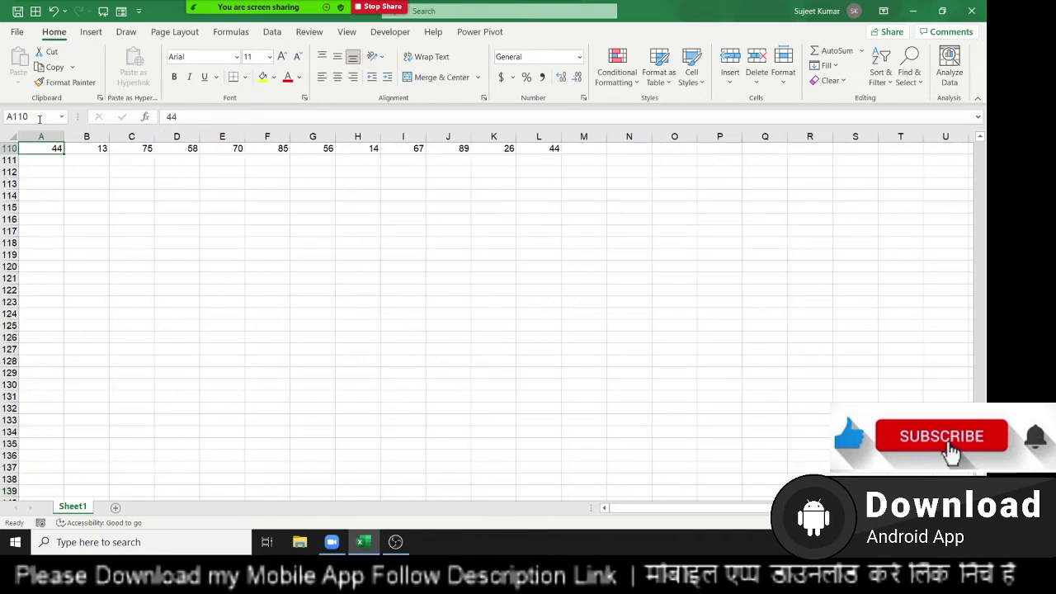
scroll(532, 387, up, 3)
scroll(532, 387, up, 1)
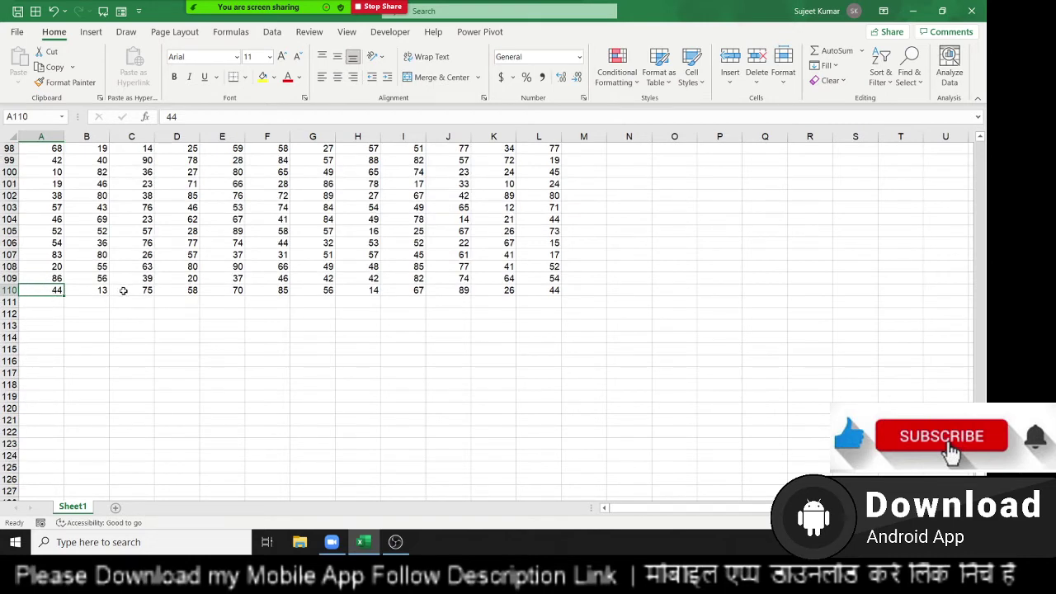
click(550, 289)
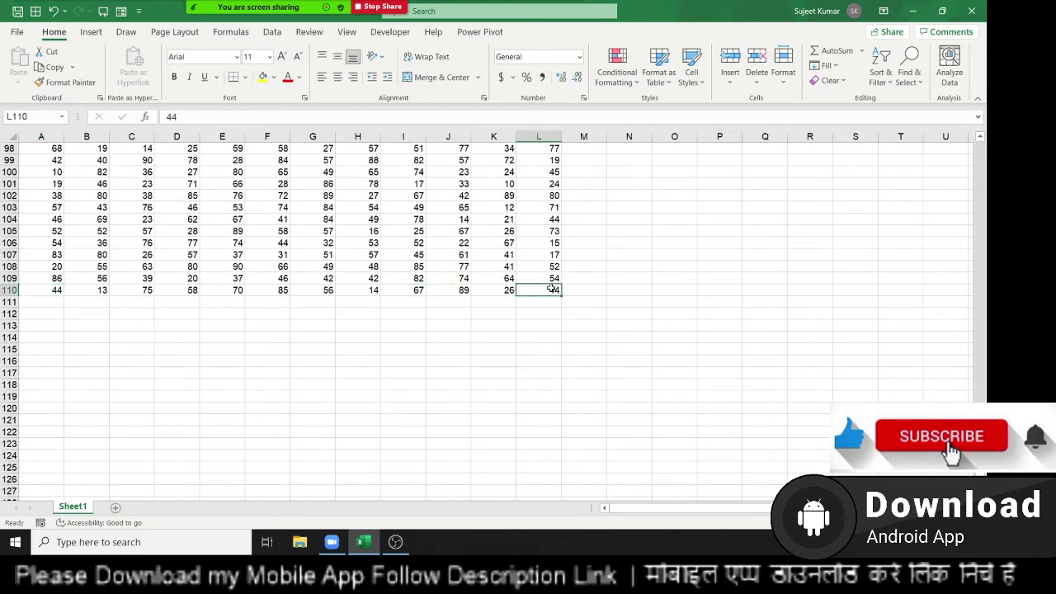
Select the A1:L110 block starting from L110 and scroll through the selection.
key(ctrl+shift+Left)
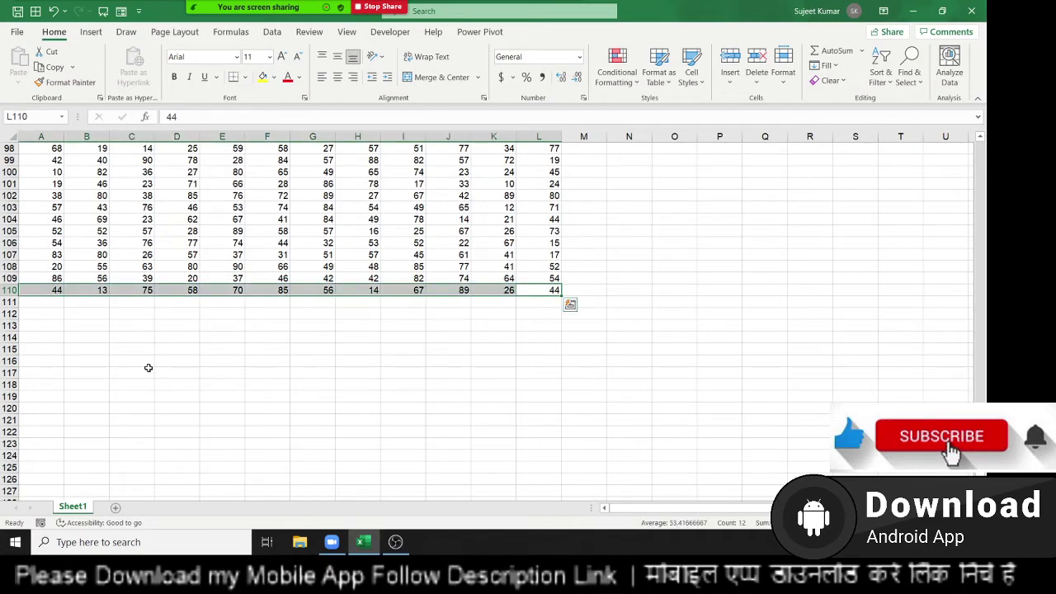
key(ctrl+shift+Up)
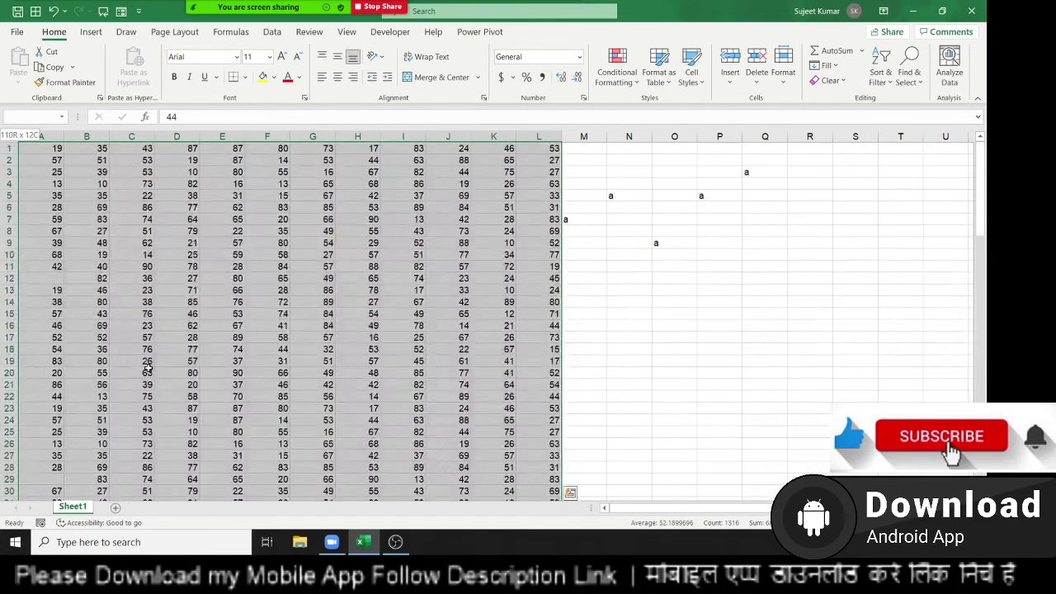
key(Down)
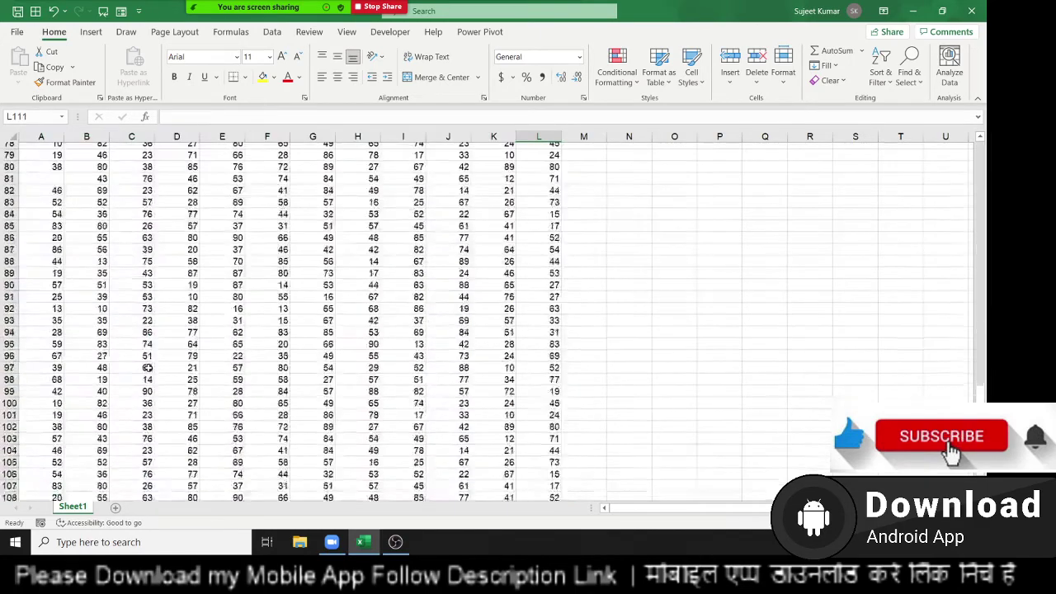
key(Up)
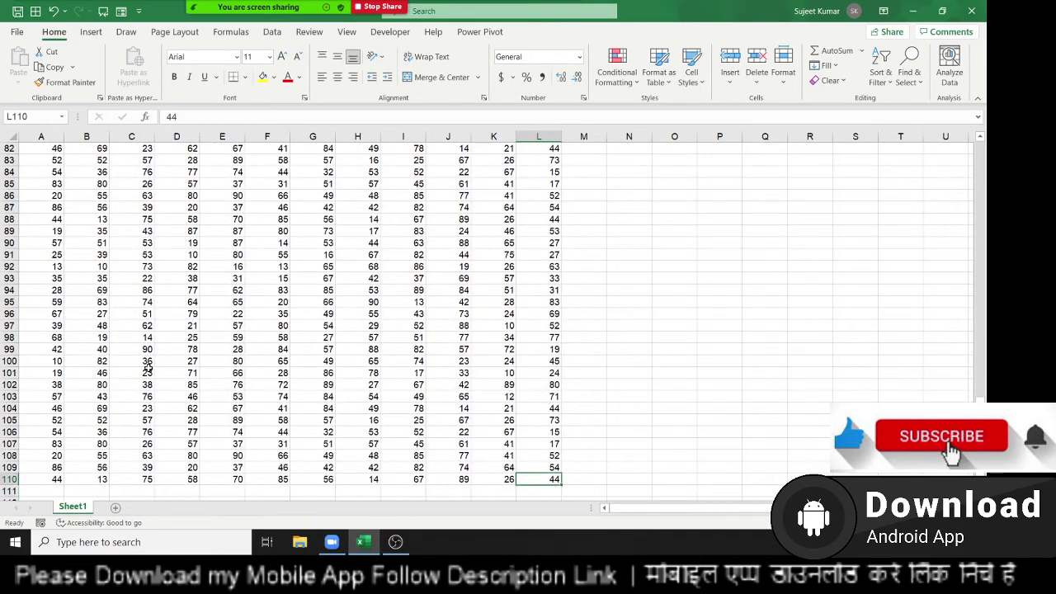
key(ctrl+a)
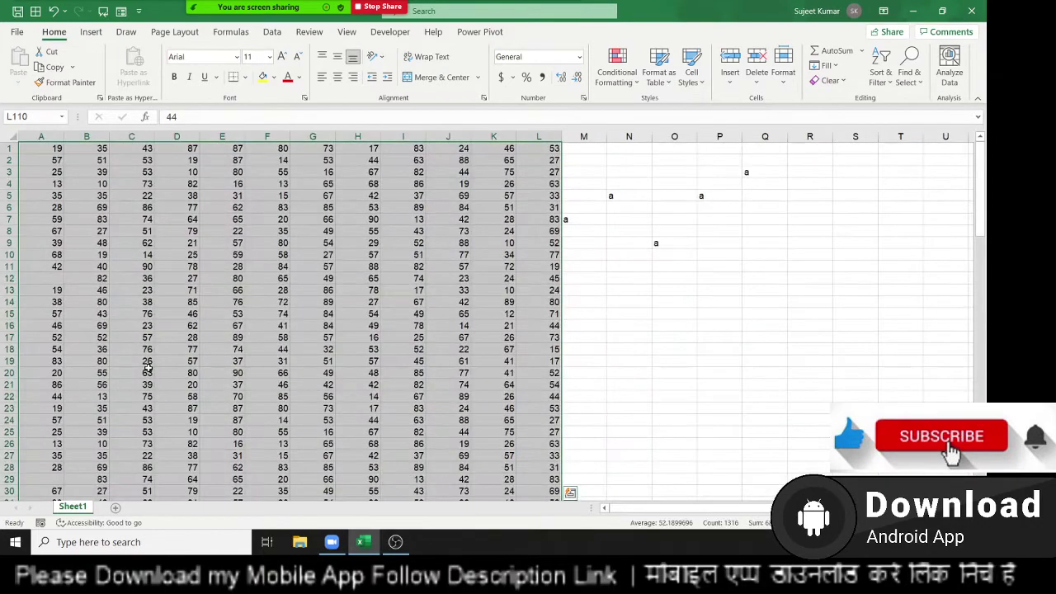
scroll(256, 342, down, 9)
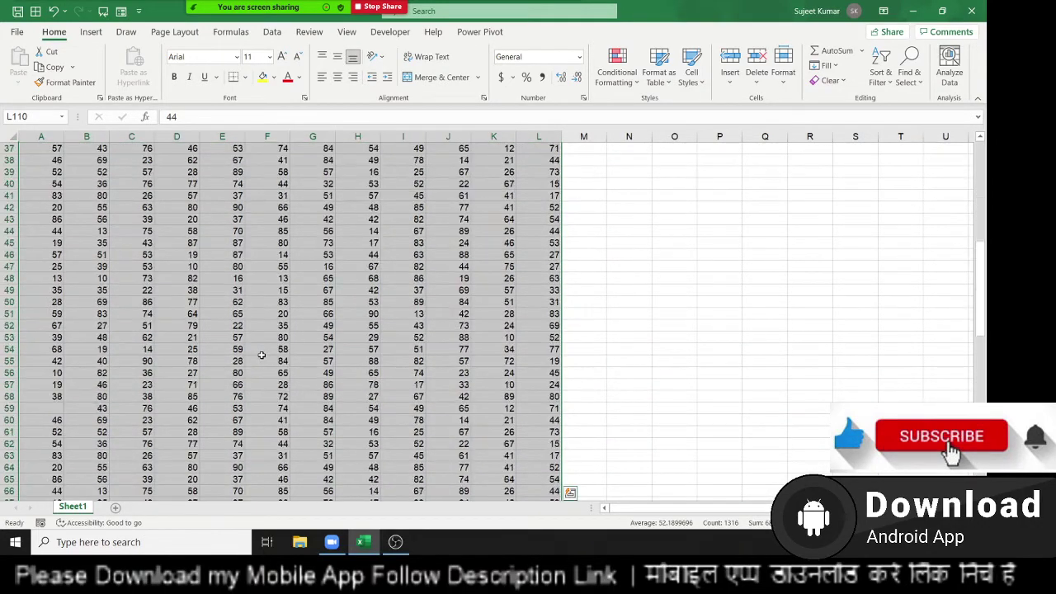
scroll(257, 347, down, 10)
scroll(262, 357, down, 11)
scroll(265, 361, down, 2)
scroll(264, 361, up, 3)
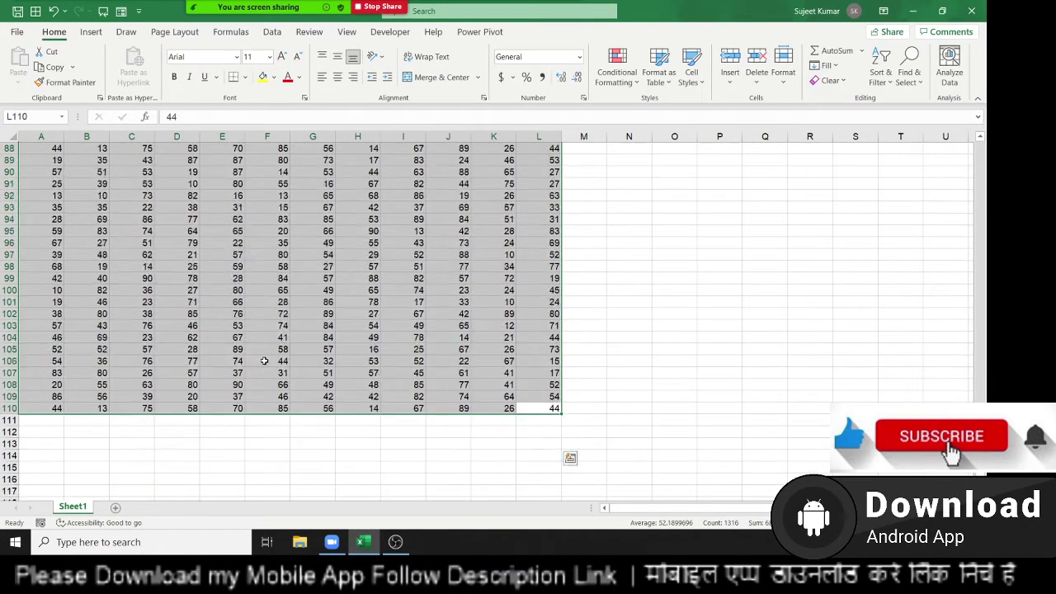
scroll(265, 361, up, 6)
scroll(265, 361, up, 6)
scroll(265, 360, up, 4)
scroll(266, 362, up, 5)
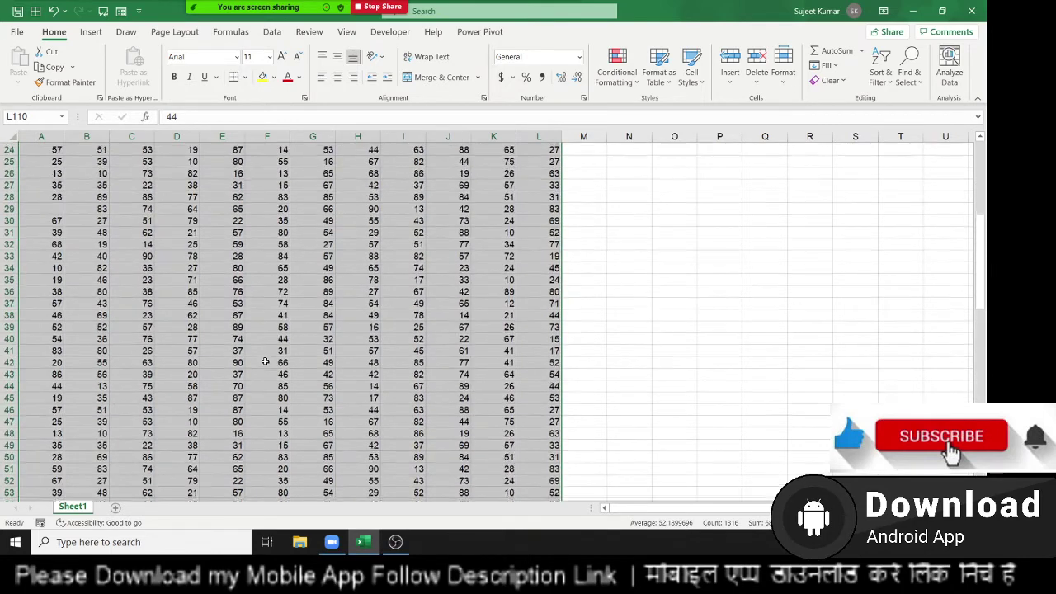
scroll(268, 362, up, 8)
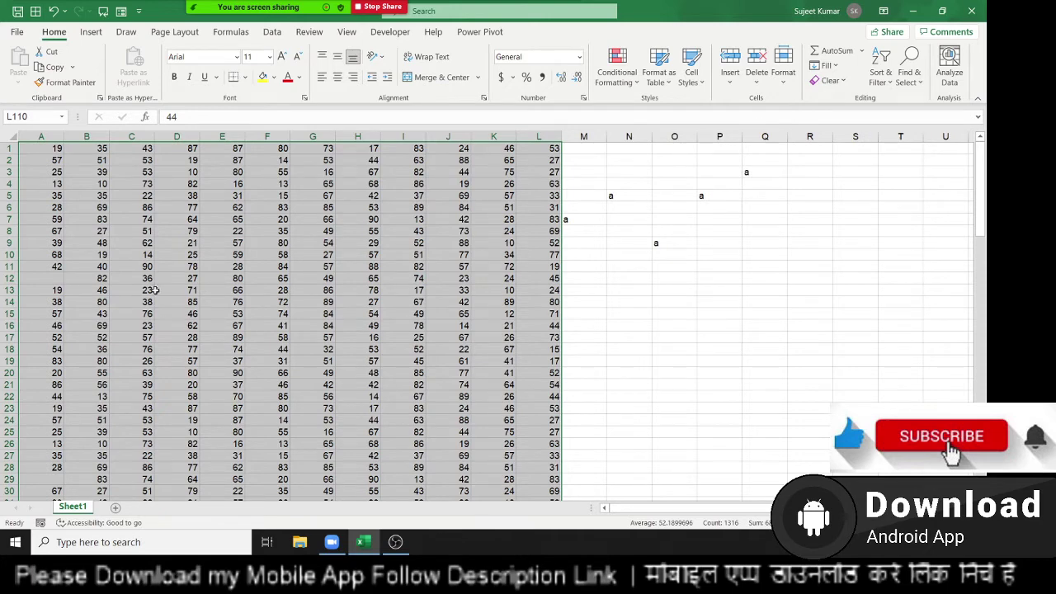
Select from A12:L12 down to the sheet's last row, delete it, and return to A1.
click(55, 289)
key(Up)
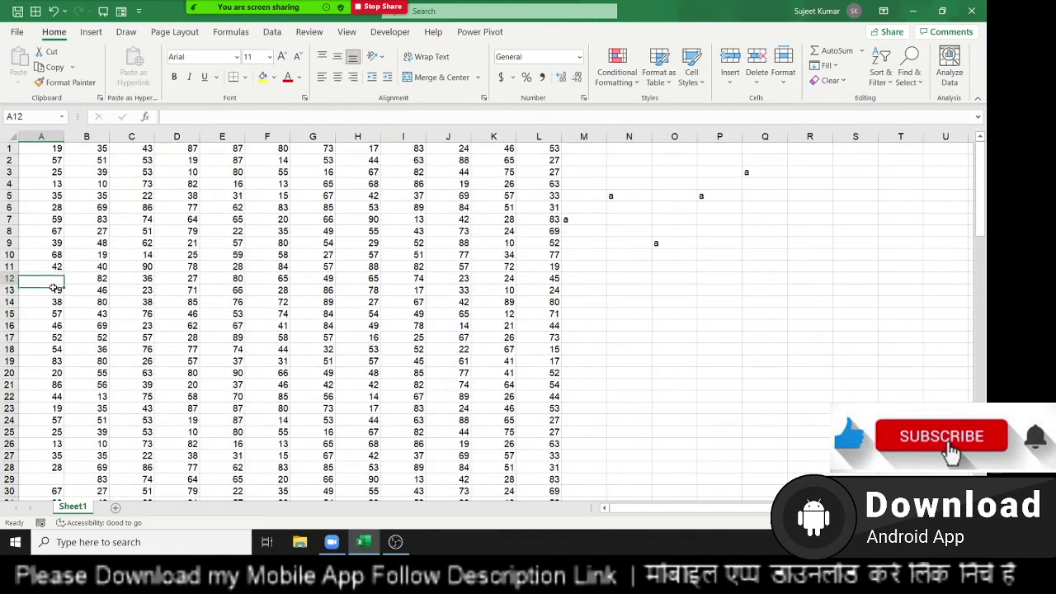
key(ctrl+shift+Right)
key(ctrl+shift+Right)
key(shift+Down)
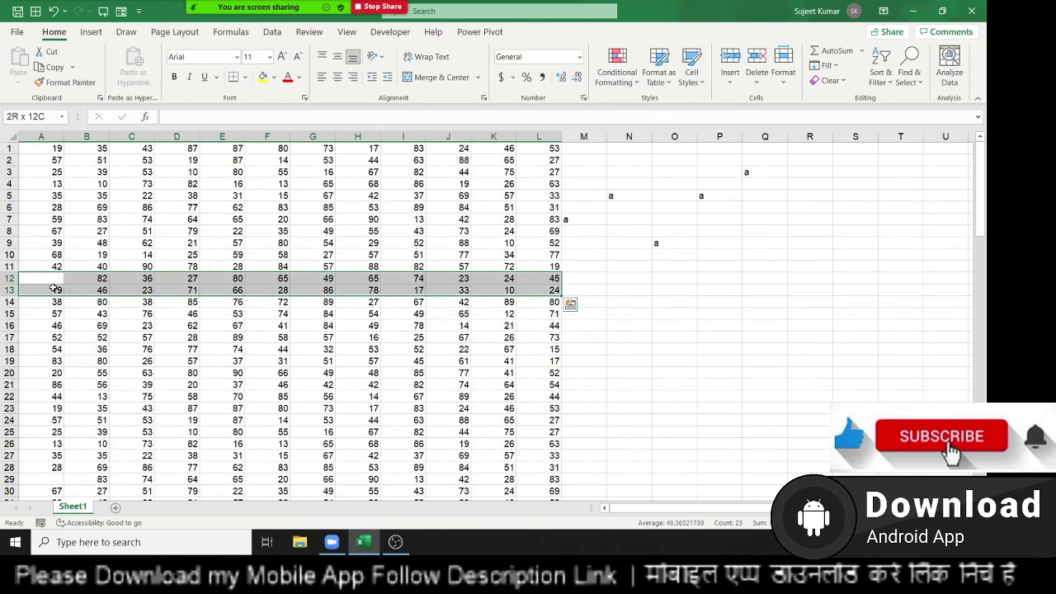
key(shift+Down)
key(shift+Down)
key(shift+Down)
key(shift+Down)
key(shift+Down)
key(shift+Down)
key(ctrl+shift+Down)
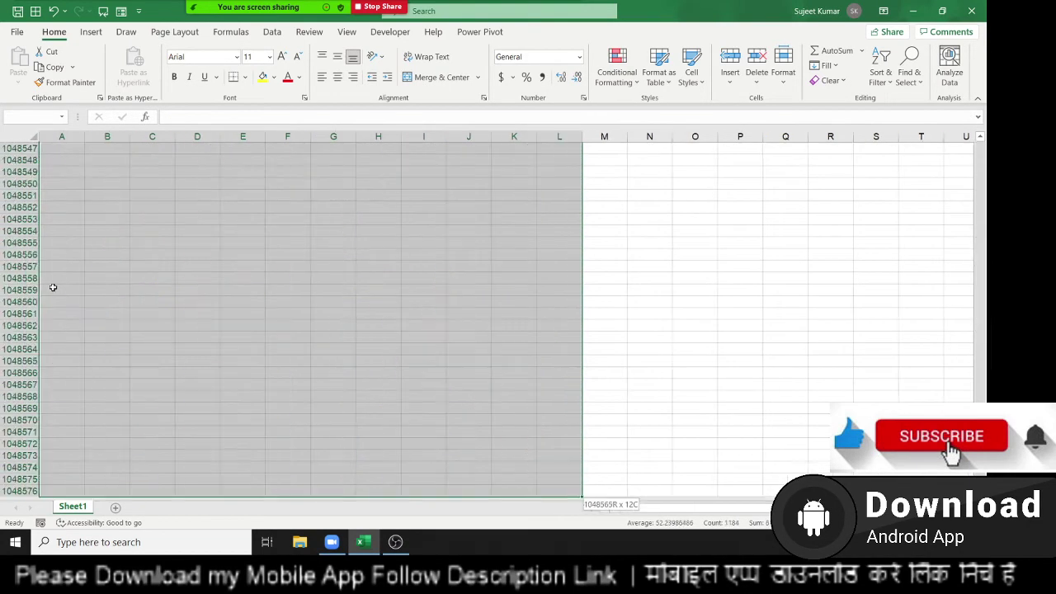
key(Delete)
key(ctrl+Up)
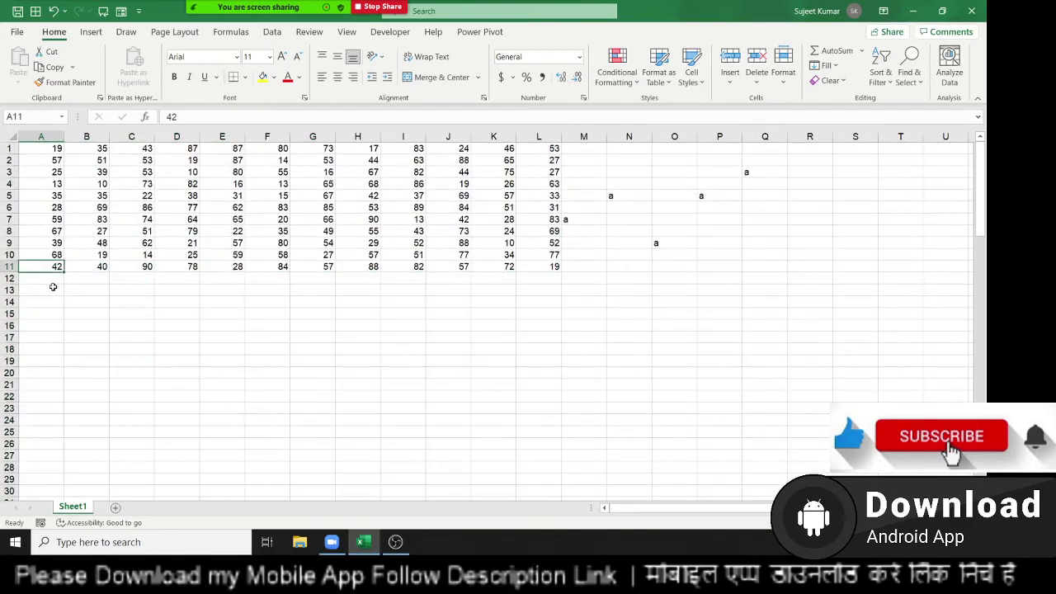
key(ctrl+Up)
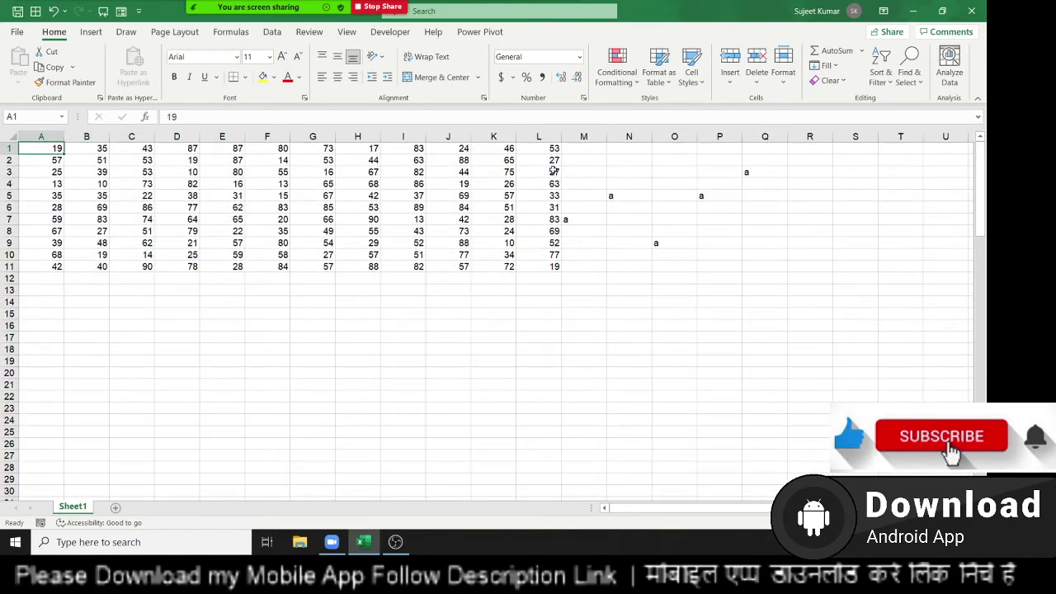
drag(578, 148, 756, 281)
key(Delete)
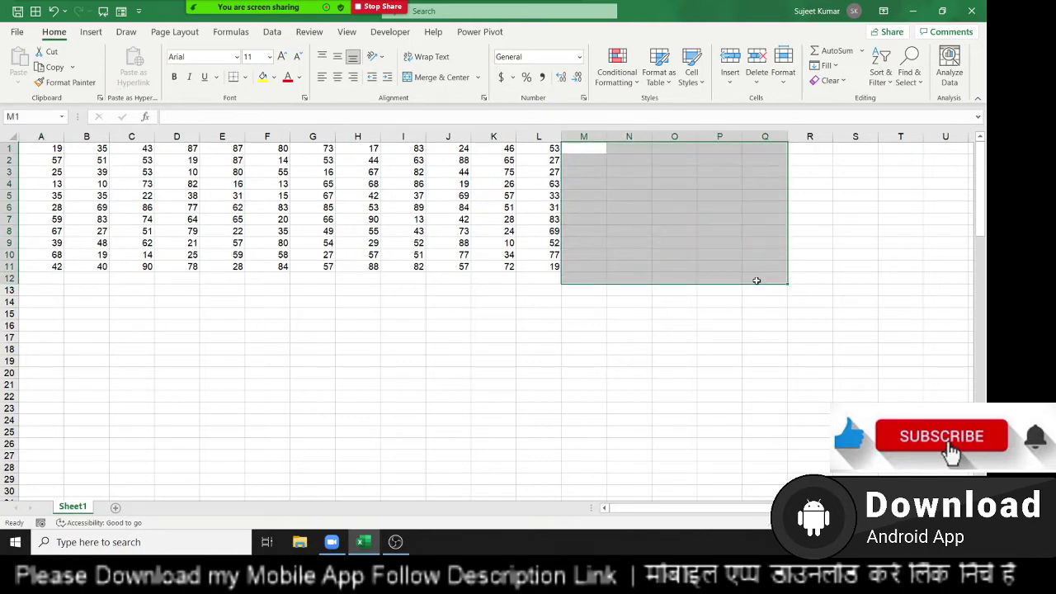
click(207, 169)
click(97, 195)
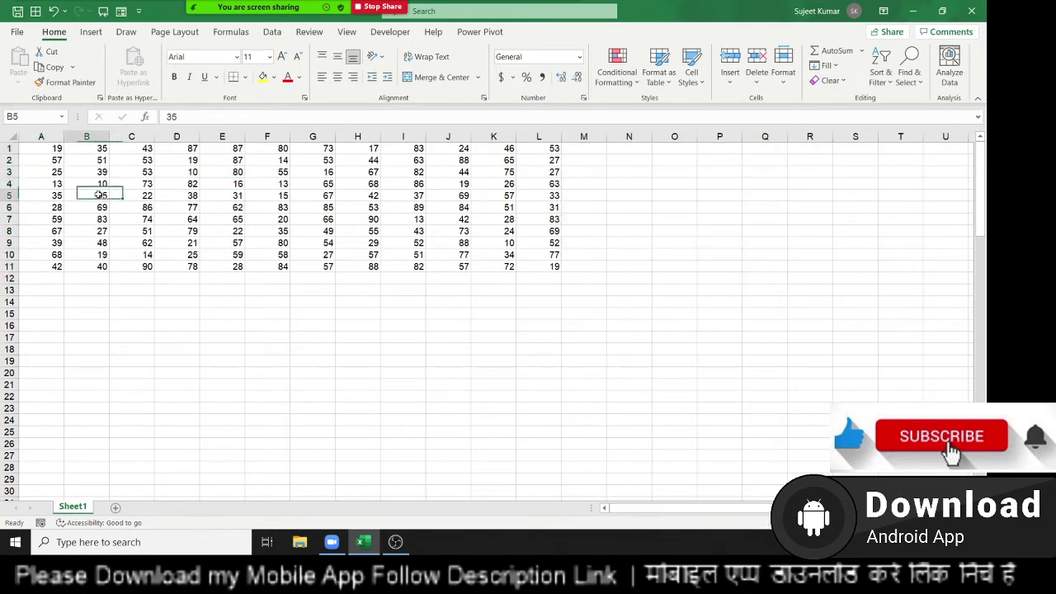
ctrl+click(196, 234)
ctrl+click(287, 202)
ctrl+click(349, 234)
ctrl+click(467, 231)
ctrl+click(525, 185)
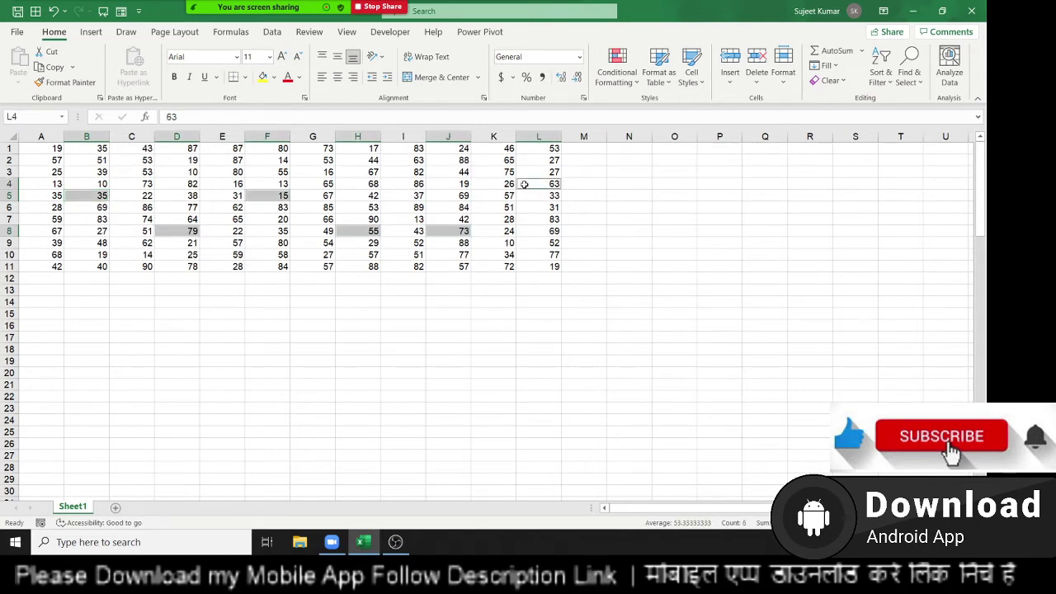
ctrl+click(455, 169)
ctrl+click(373, 163)
ctrl+click(266, 159)
ctrl+click(187, 159)
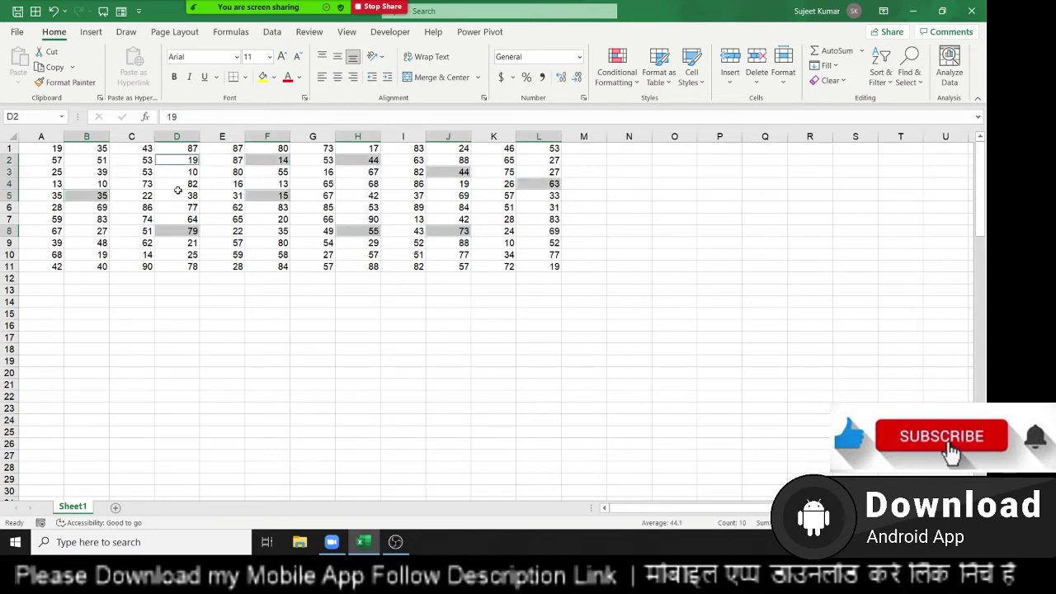
ctrl+click(217, 221)
ctrl+click(235, 251)
ctrl+click(142, 278)
ctrl+click(105, 254)
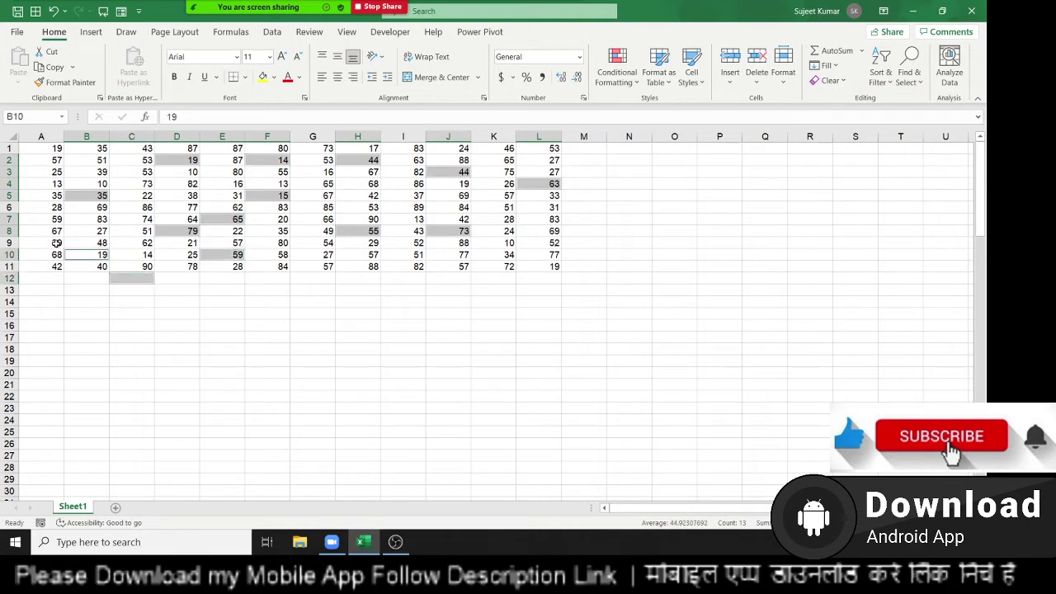
ctrl+click(51, 241)
ctrl+click(48, 171)
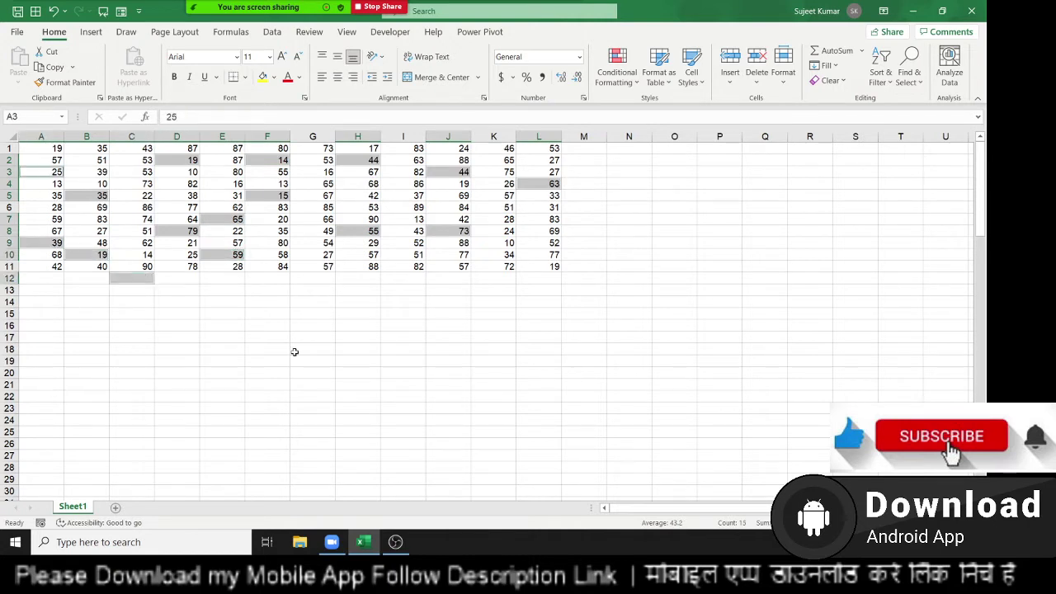
ctrl+click(522, 253)
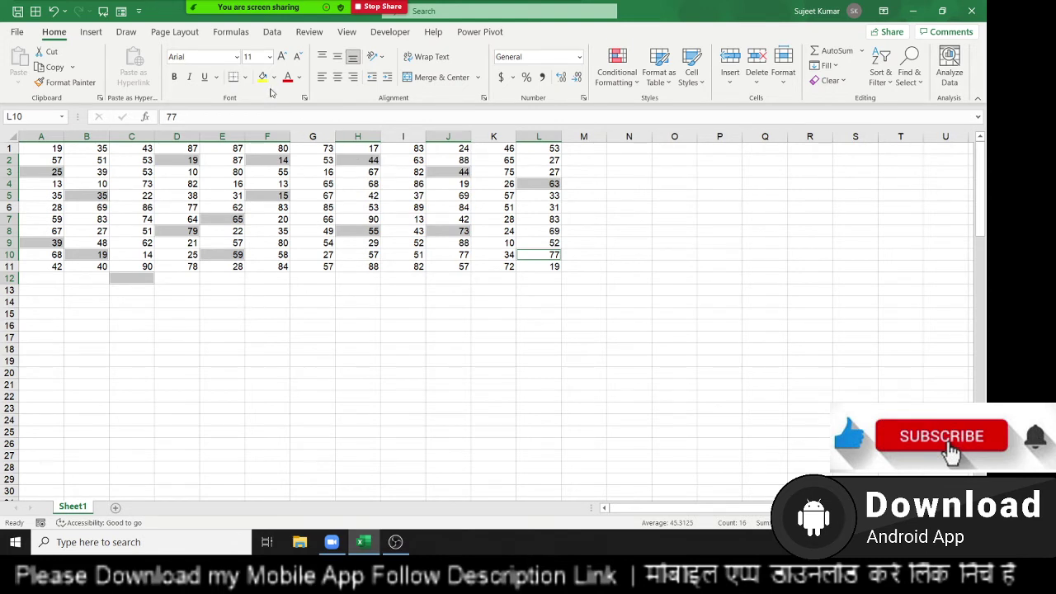
click(262, 77)
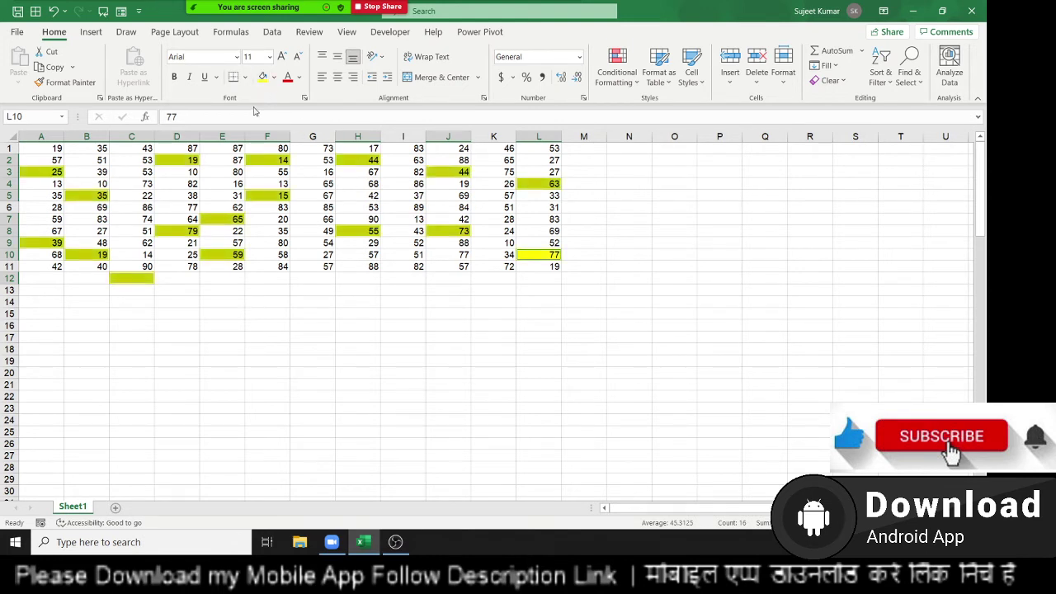
key(ctrl+c)
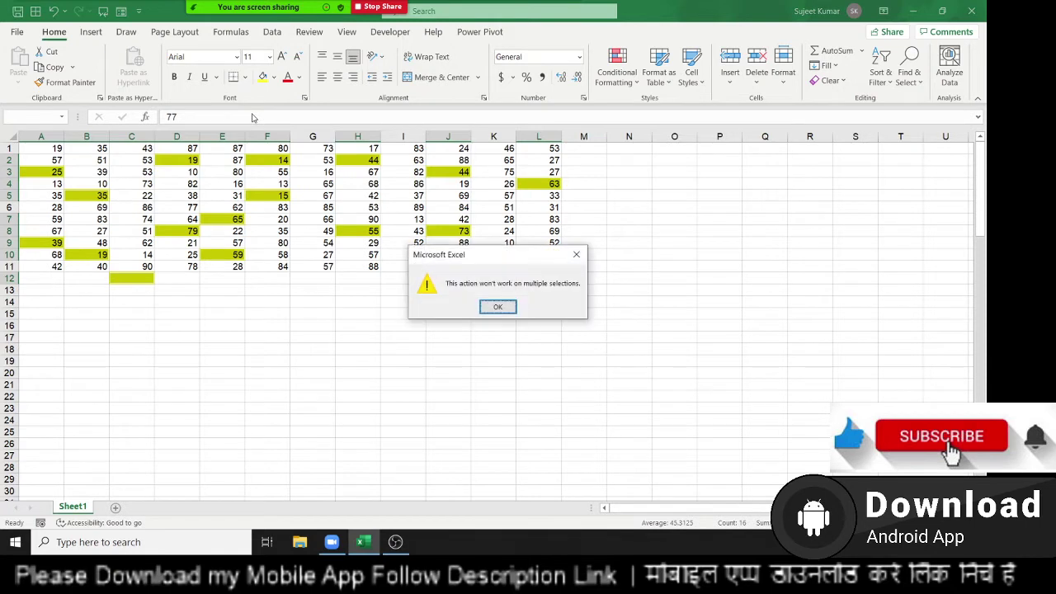
key(Return)
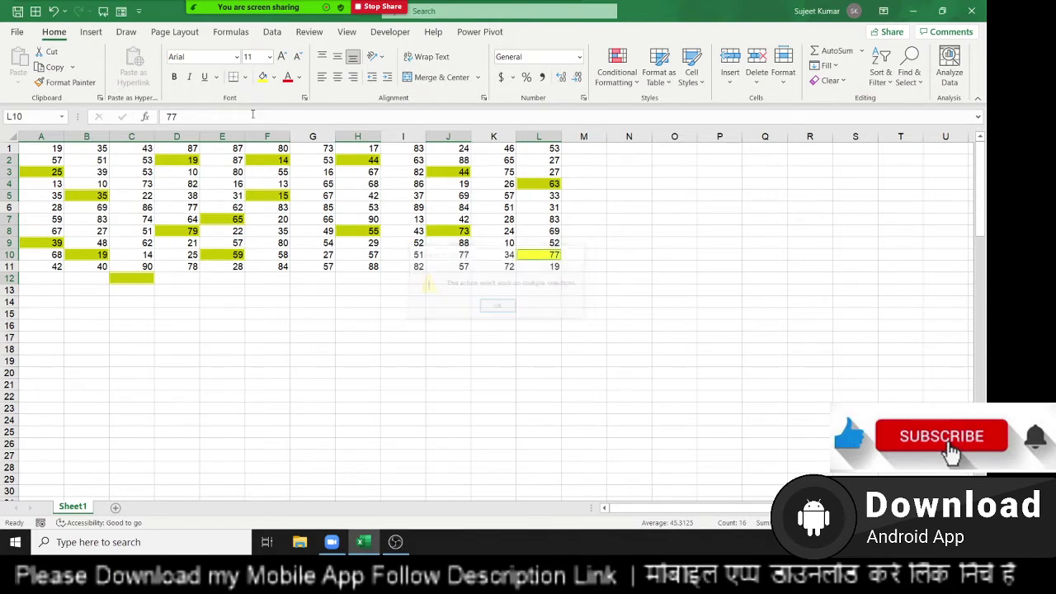
click(285, 303)
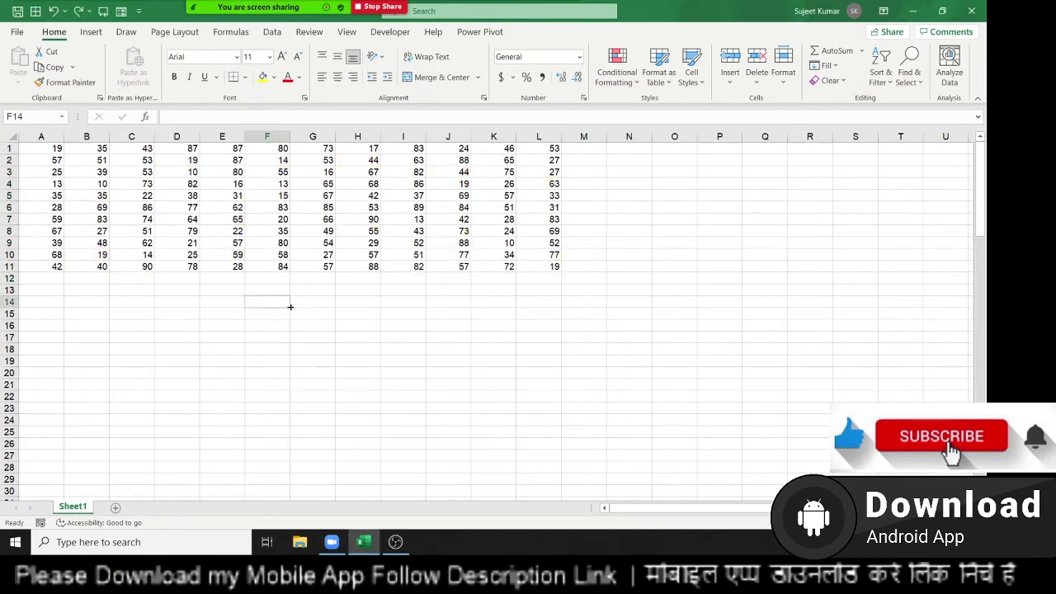
click(48, 152)
ctrl+click(180, 149)
ctrl+click(282, 149)
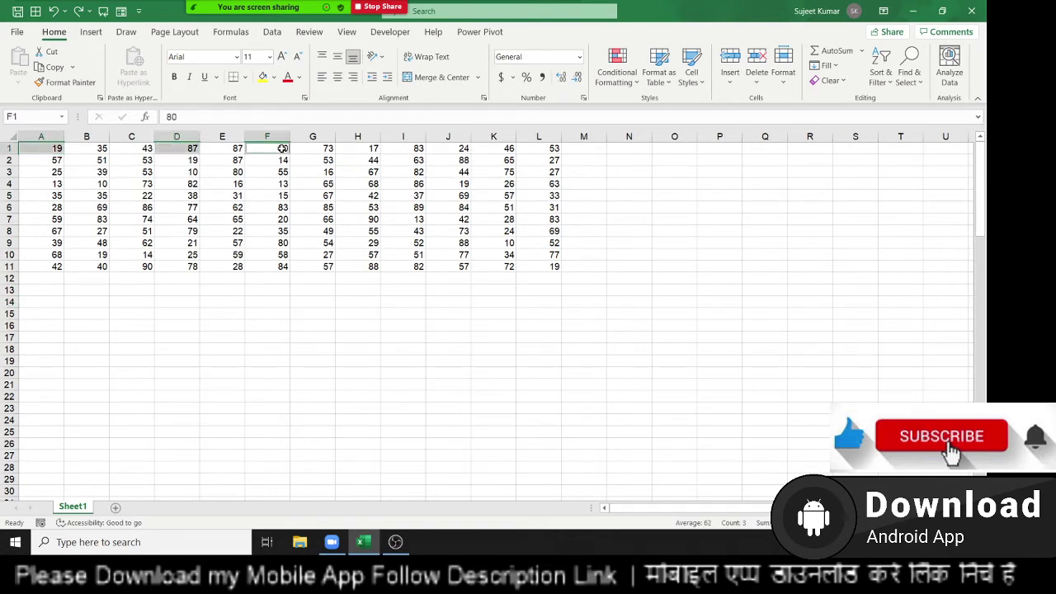
ctrl+click(420, 149)
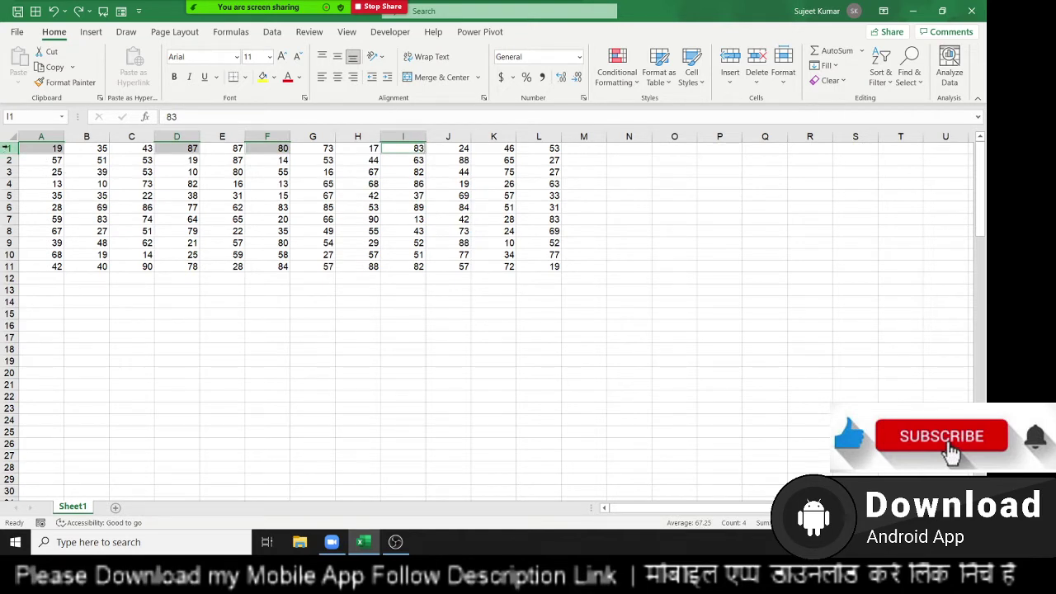
key(ctrl+c)
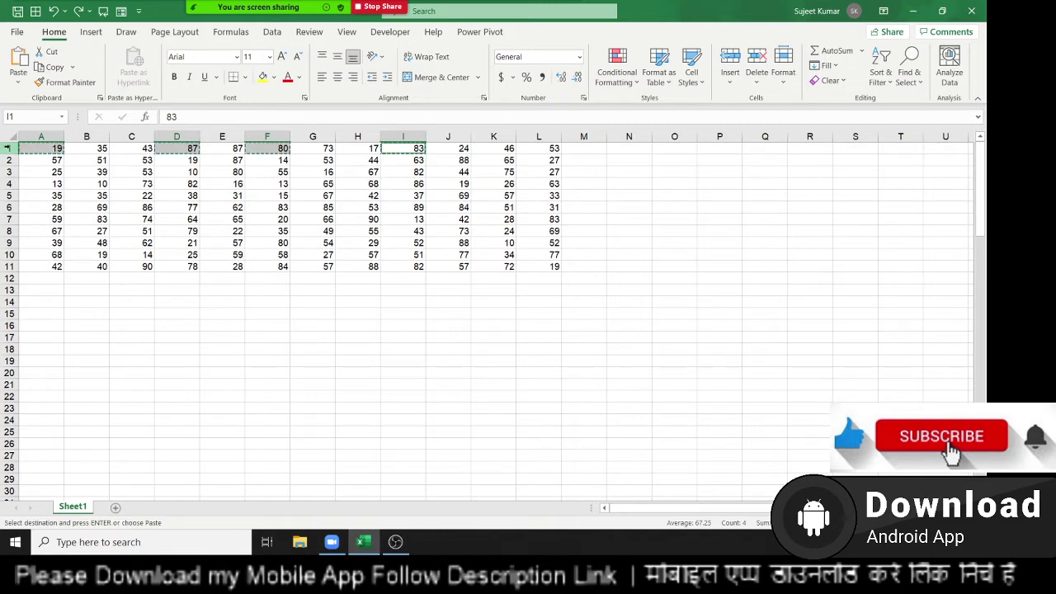
key(Escape)
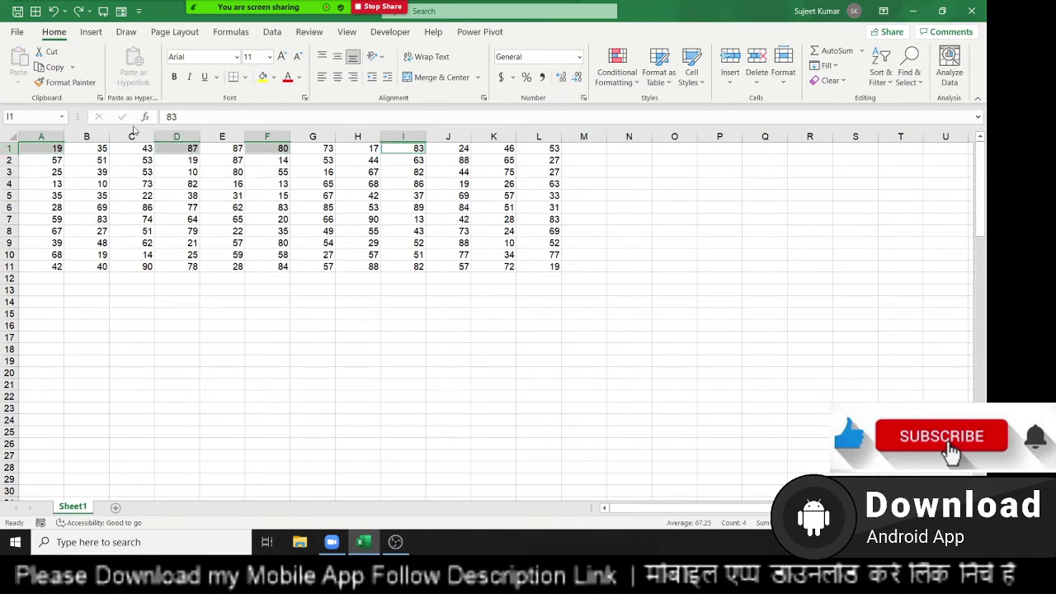
click(137, 183)
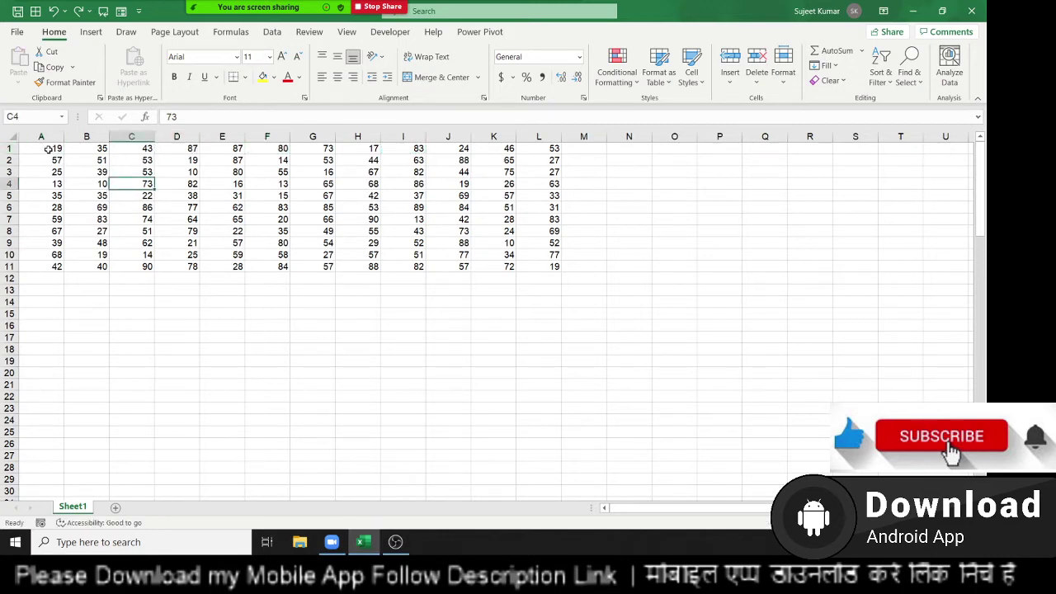
drag(48, 149, 92, 149)
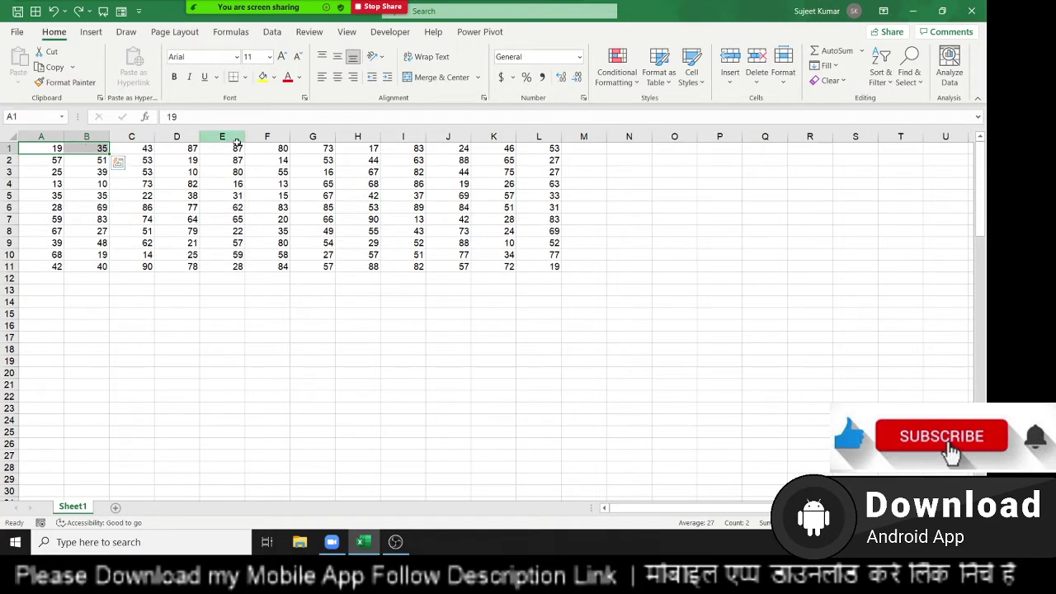
ctrl+drag(234, 148, 256, 147)
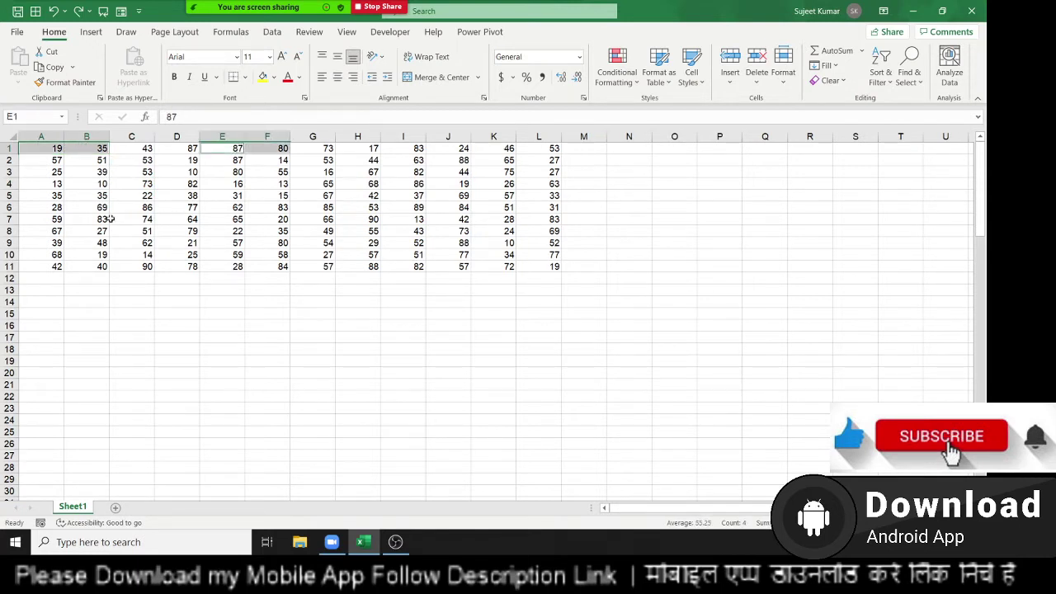
ctrl+drag(47, 195, 83, 194)
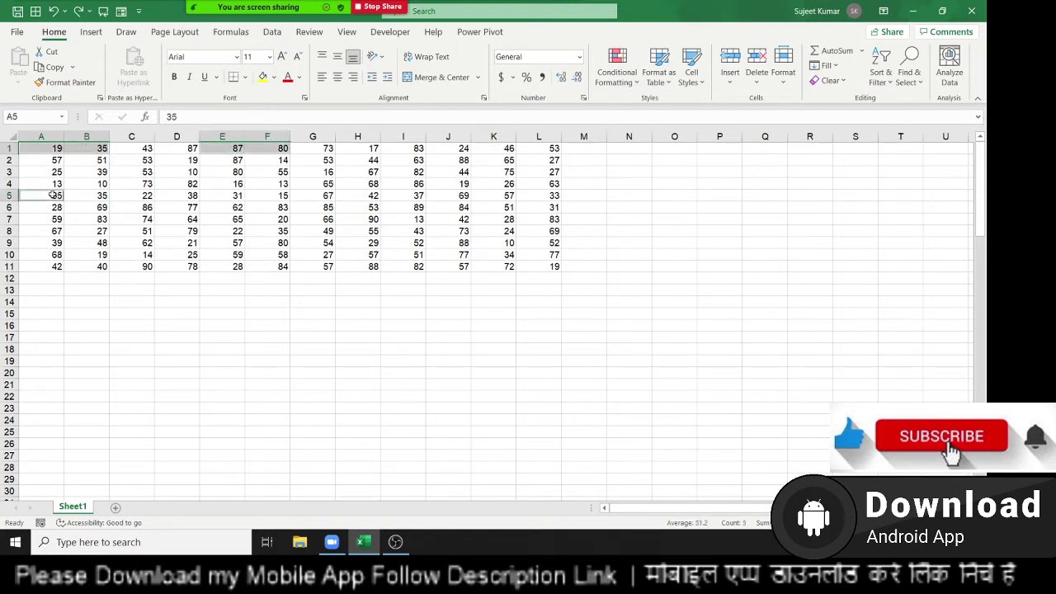
key(ctrl+c)
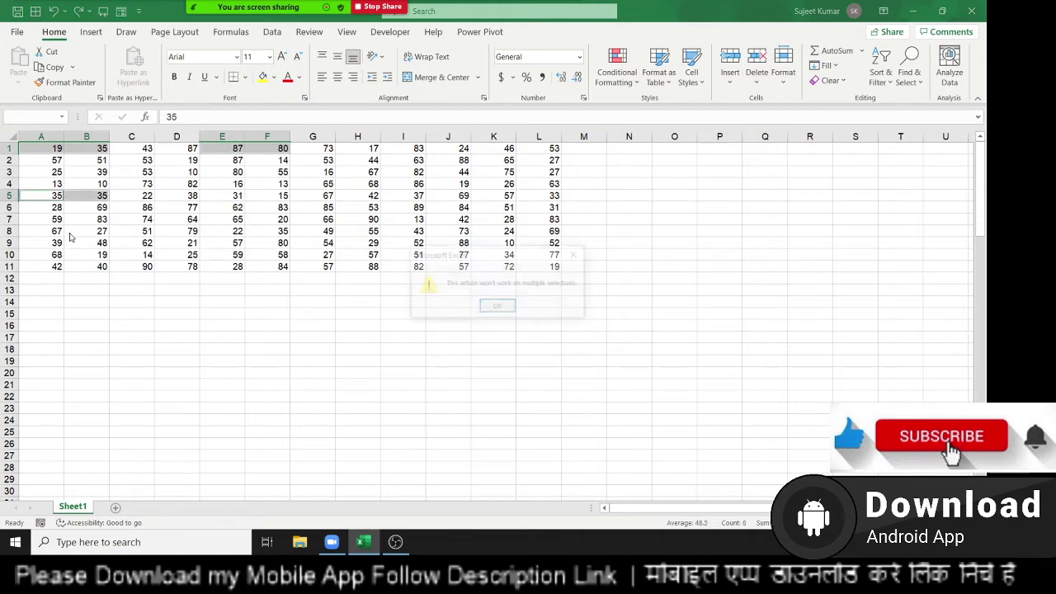
key(Return)
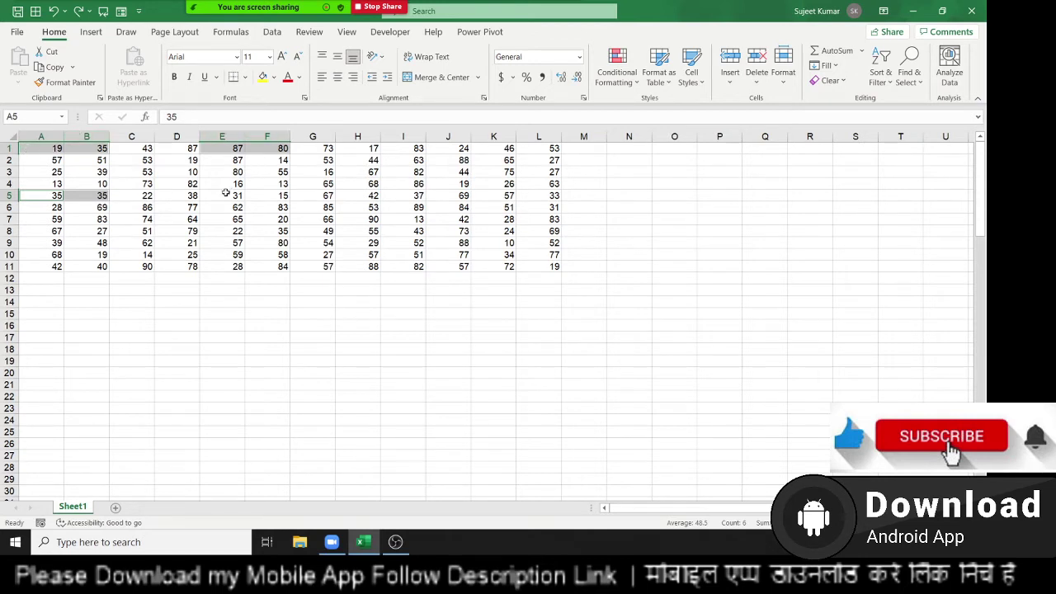
drag(231, 196, 272, 196)
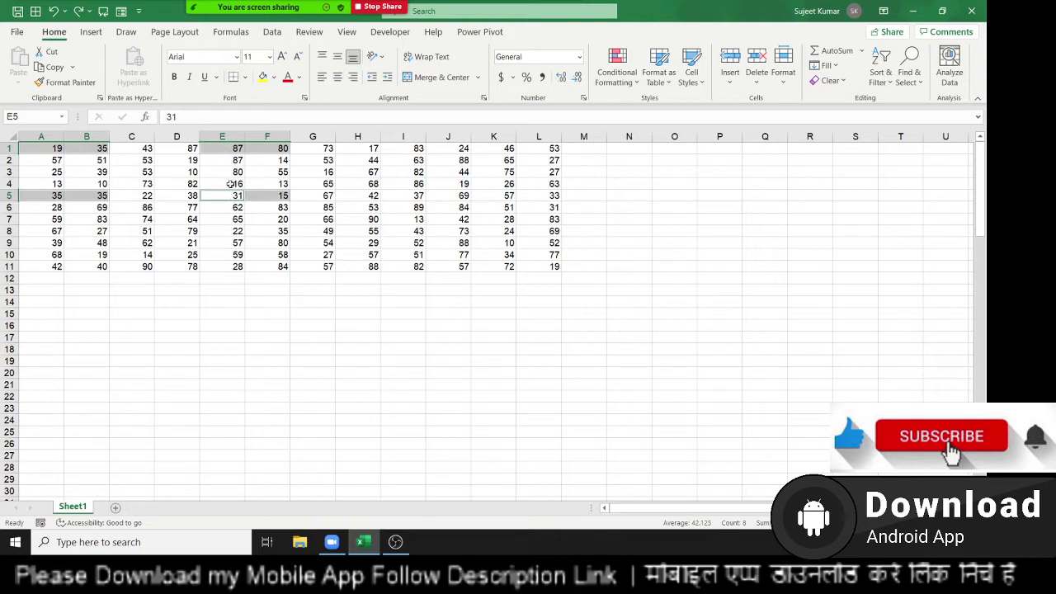
key(ctrl+c)
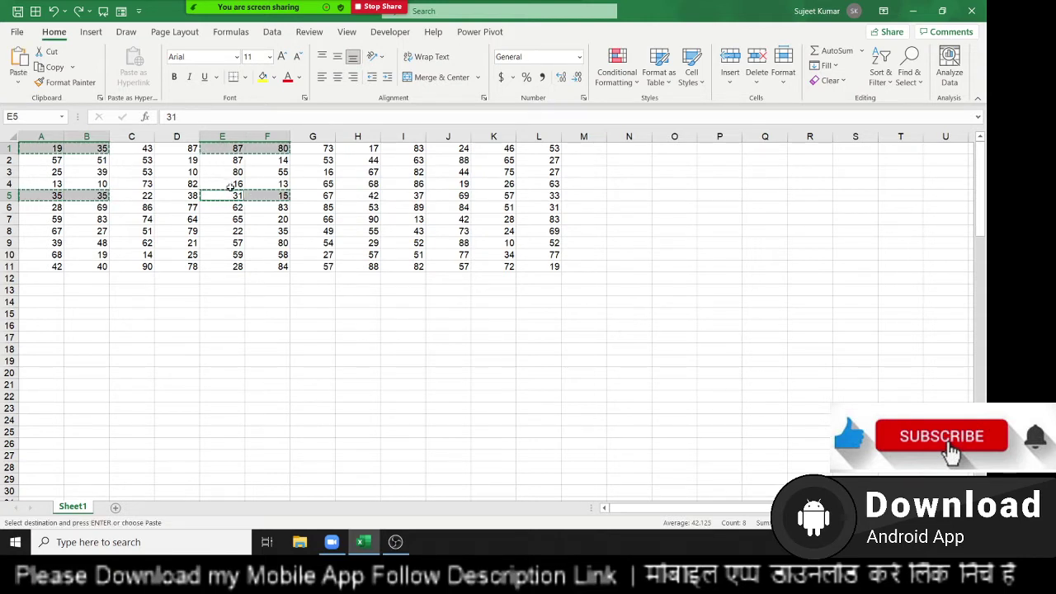
key(Escape)
Select A1:A5, D1:D5 and F1:F5 as one multiple selection and copy them.
click(231, 237)
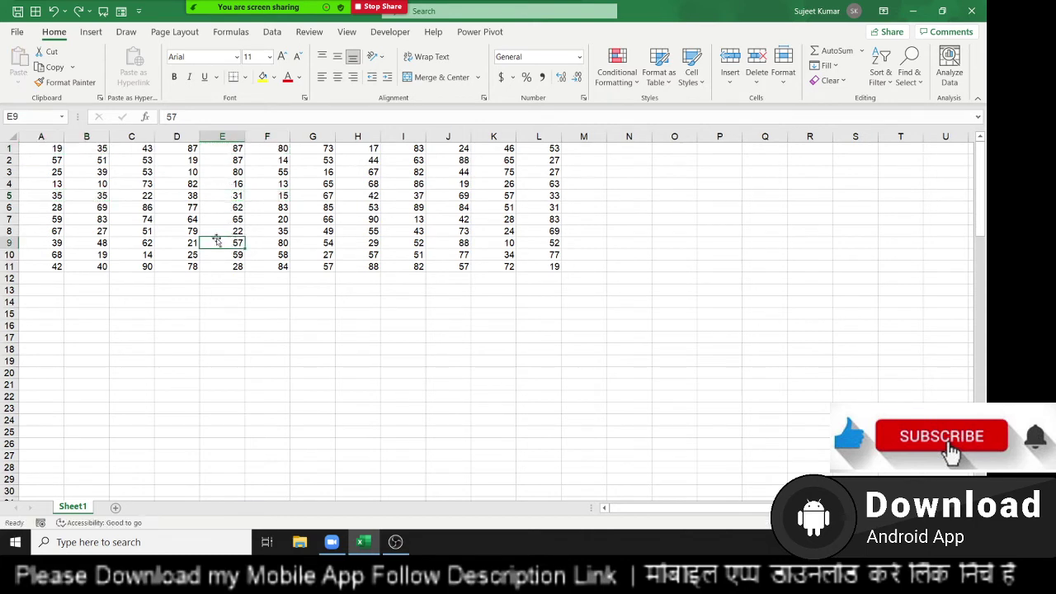
click(55, 150)
drag(55, 151, 57, 195)
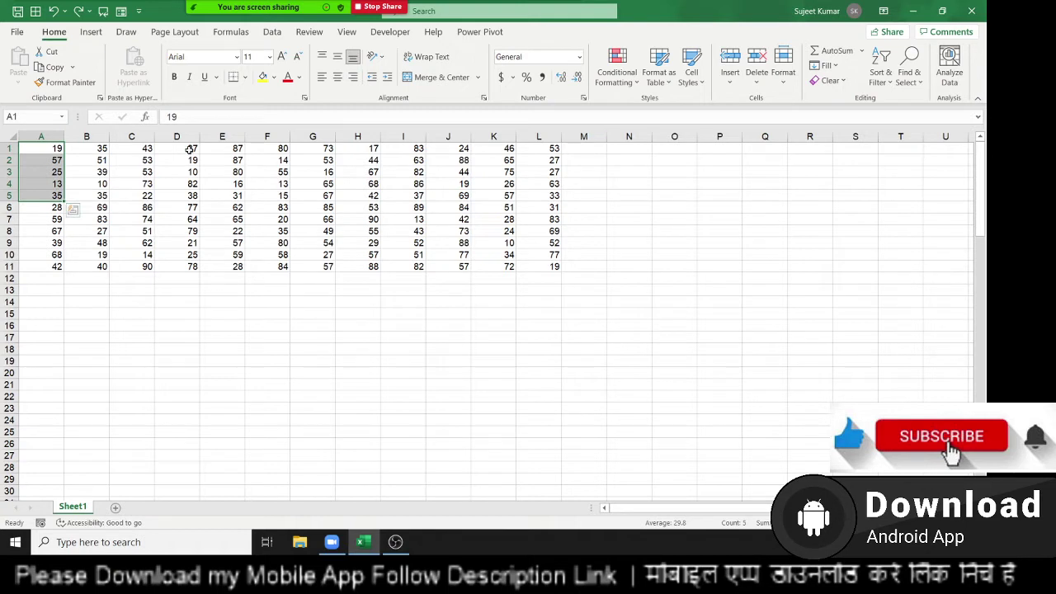
ctrl+drag(189, 152, 196, 196)
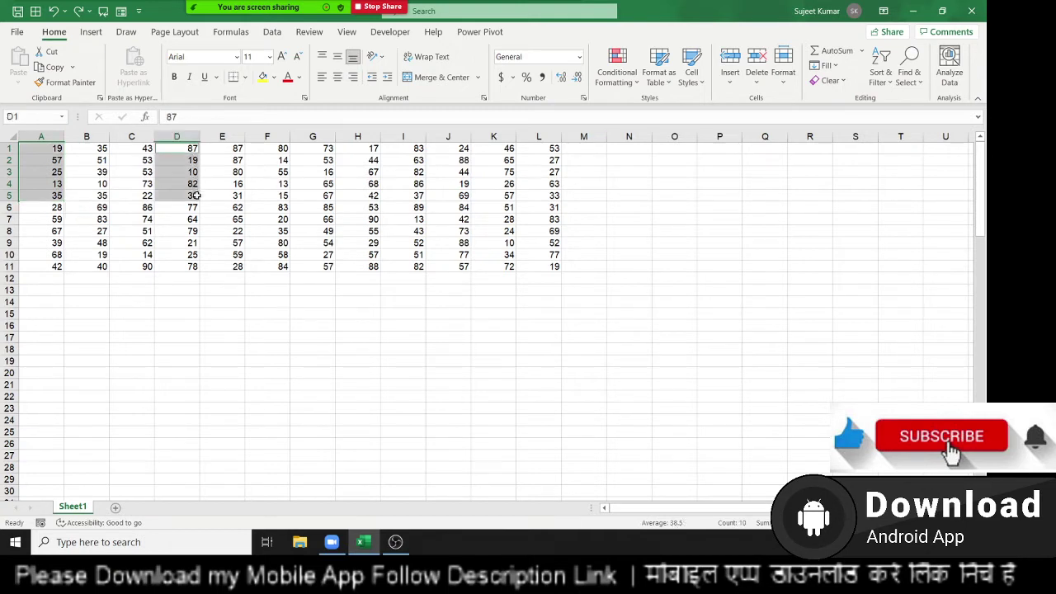
ctrl+click(269, 151)
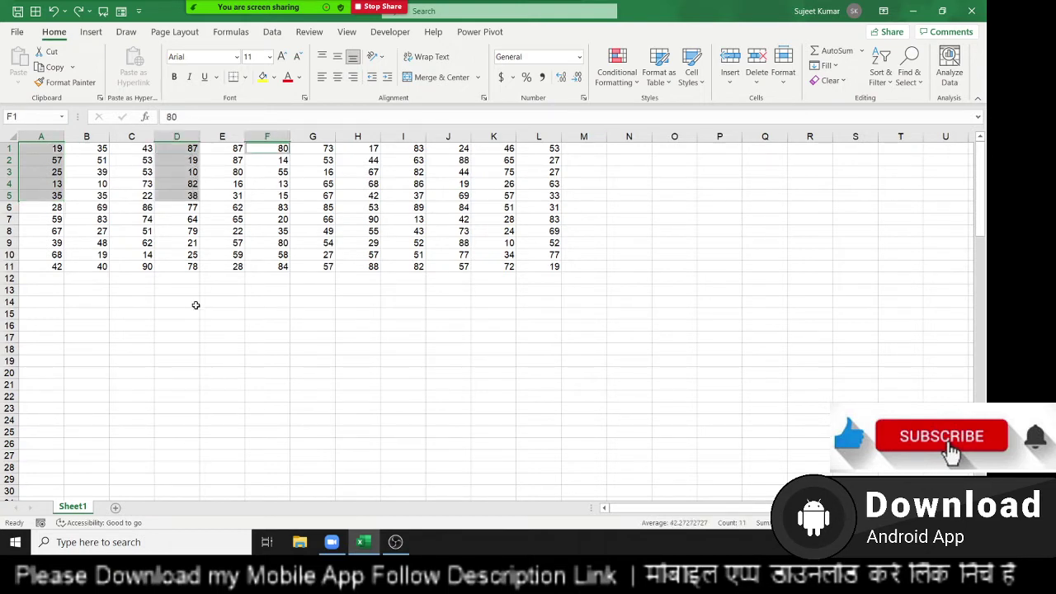
key(ctrl+c)
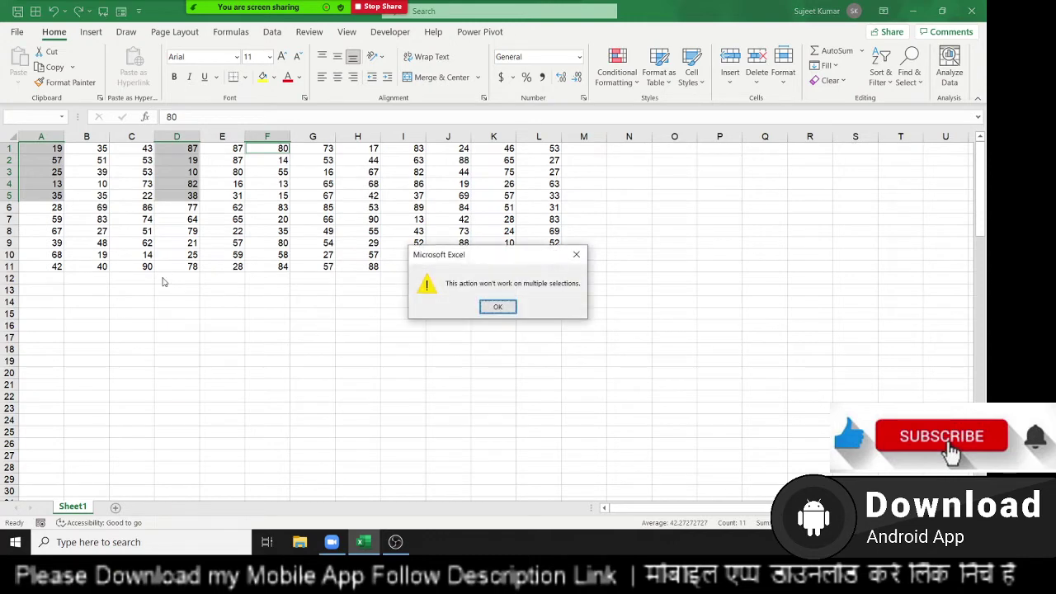
key(Return)
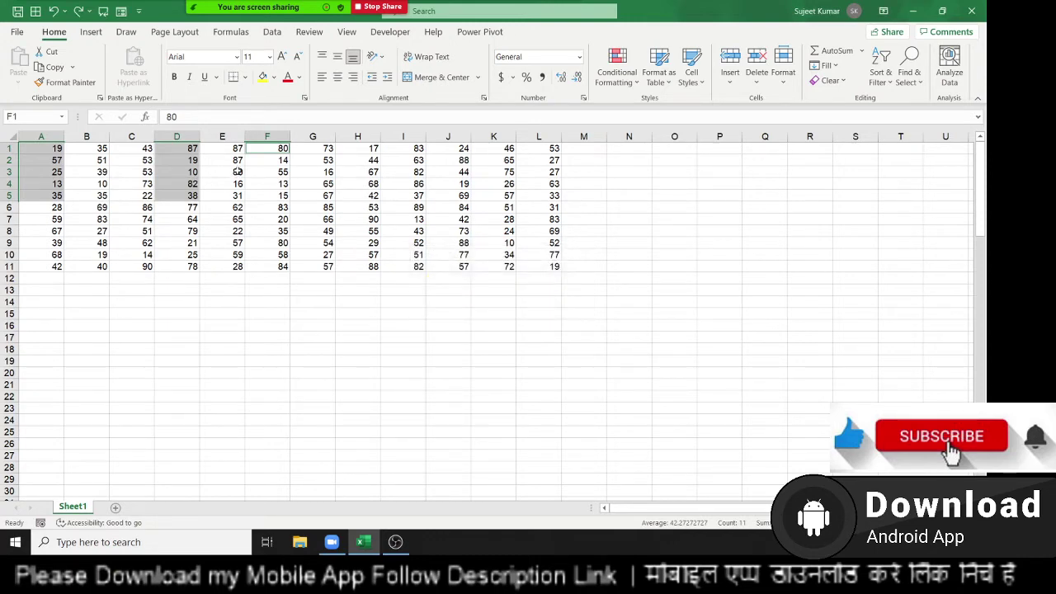
drag(274, 154, 278, 198)
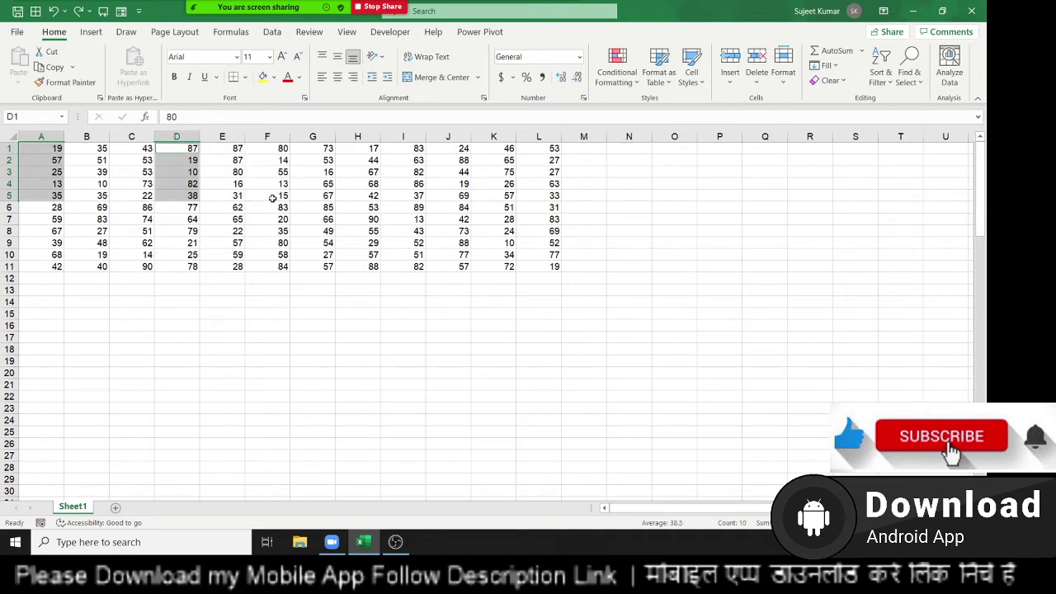
drag(274, 149, 278, 196)
key(ctrl+c)
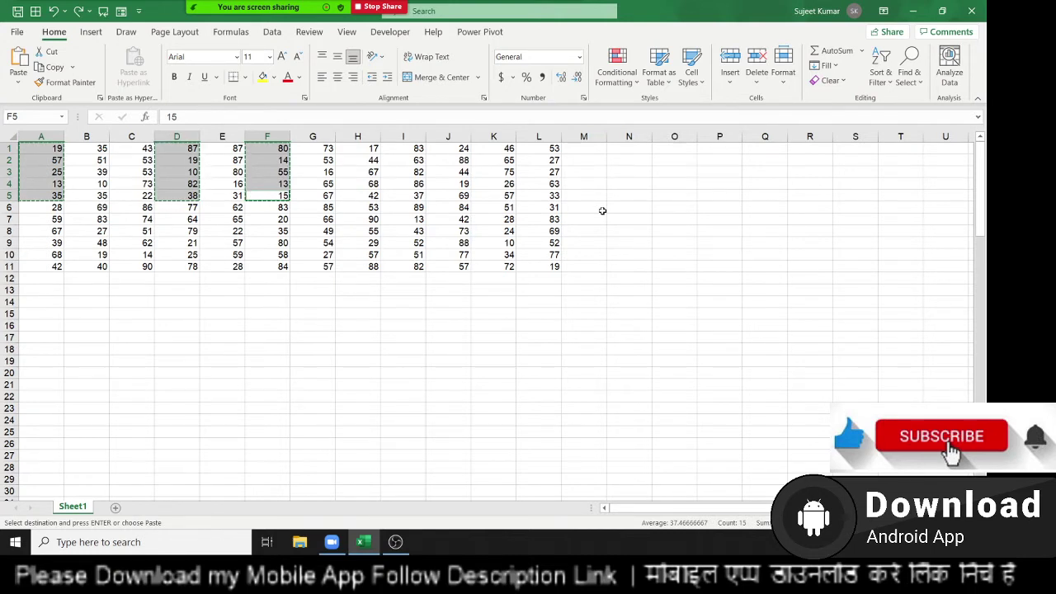
Copy A1, D1, F1 and I1 into O9:R9, then undo that paste to keep the table at A1:L11.
click(340, 194)
key(Escape)
click(41, 146)
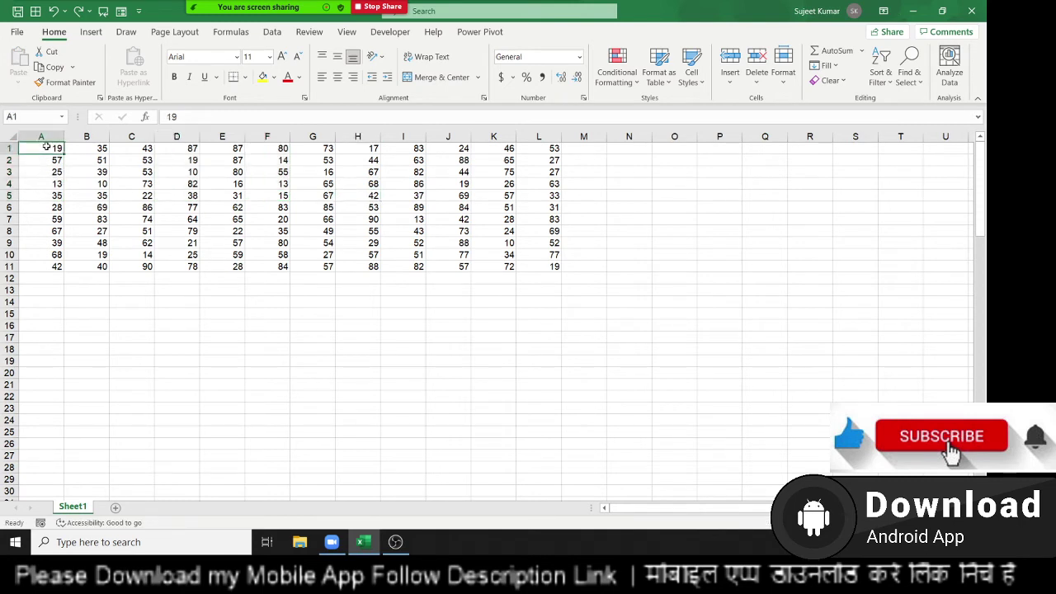
ctrl+click(176, 147)
ctrl+click(267, 148)
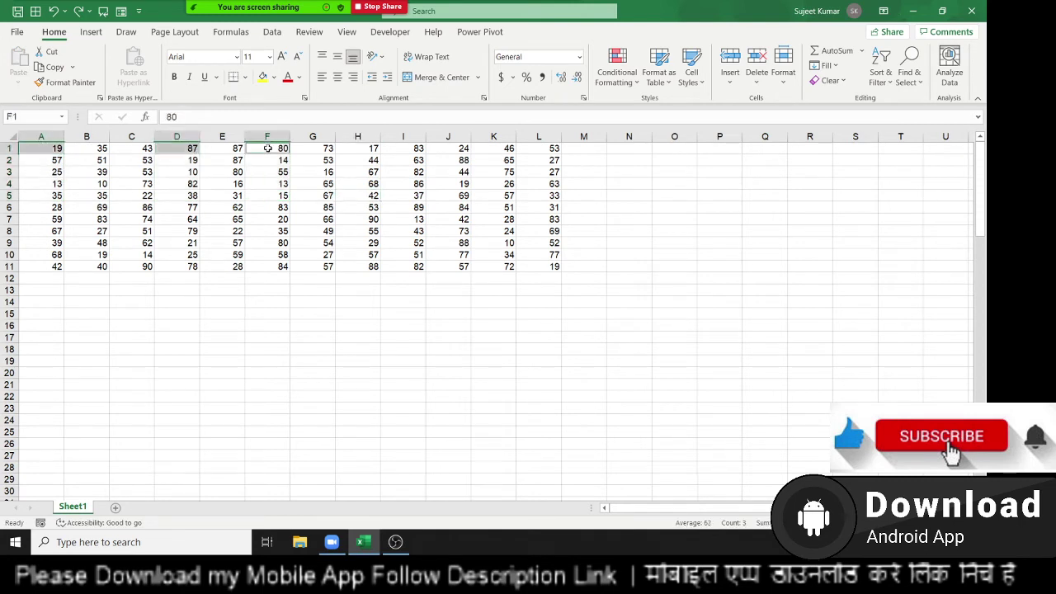
ctrl+click(391, 148)
key(ctrl+c)
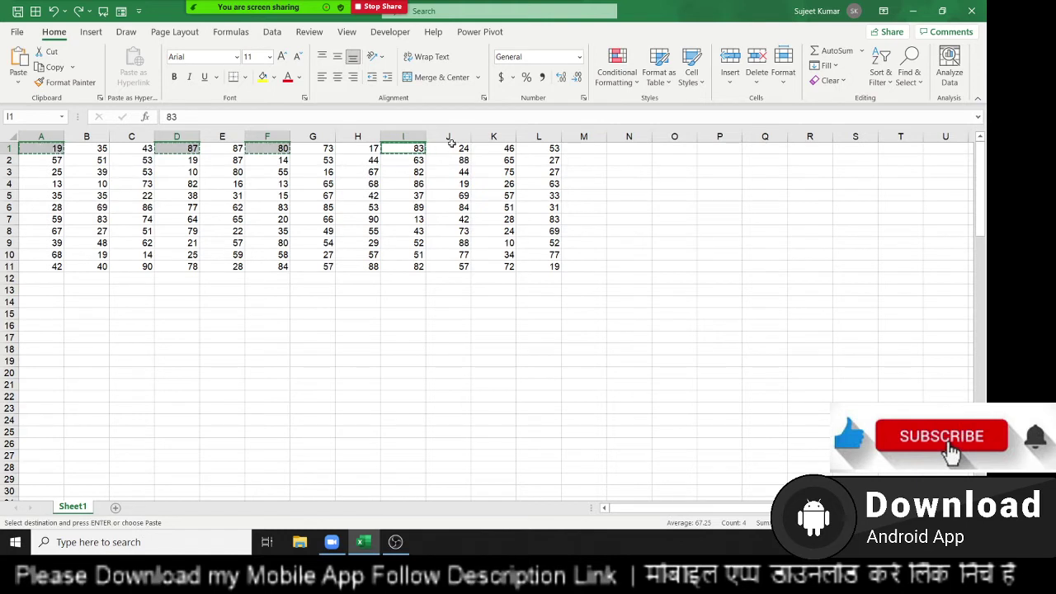
click(655, 241)
key(ctrl+v)
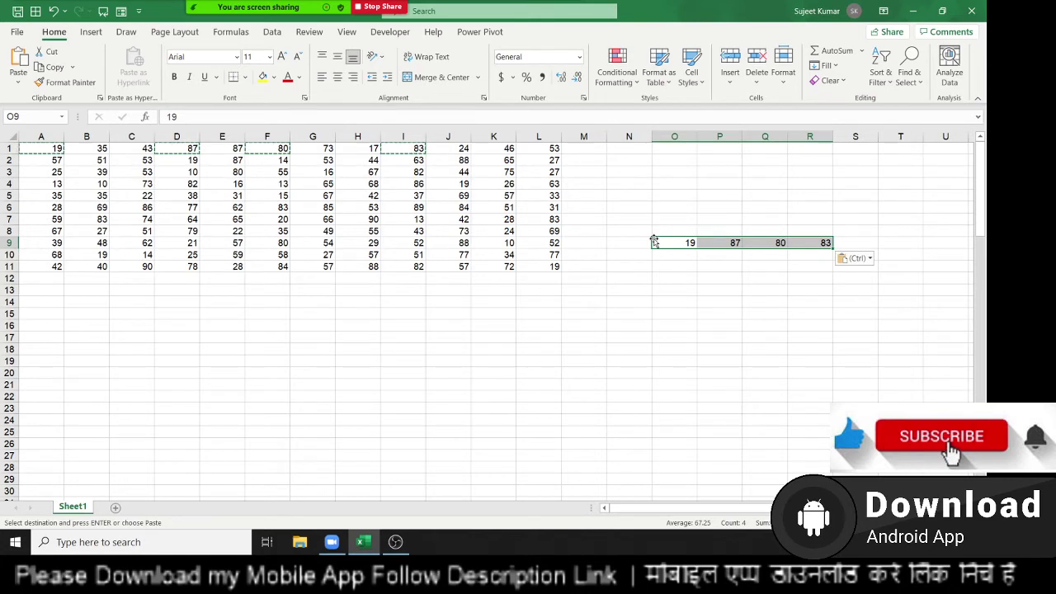
key(ctrl+z)
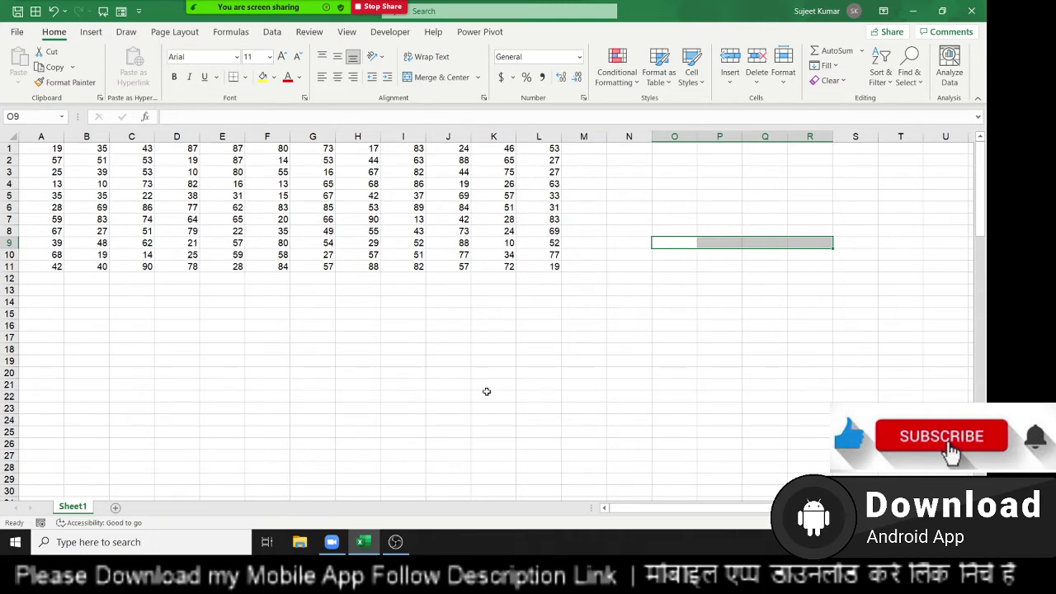
Add four new sheets, Sheet2 through Sheet5, to the workbook.
click(118, 510)
click(156, 508)
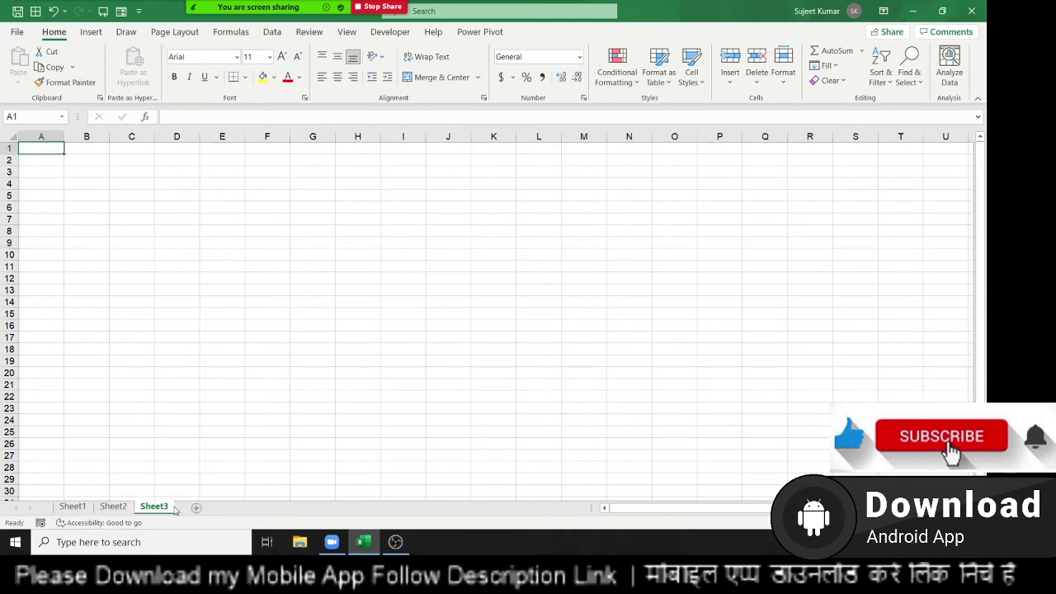
click(197, 507)
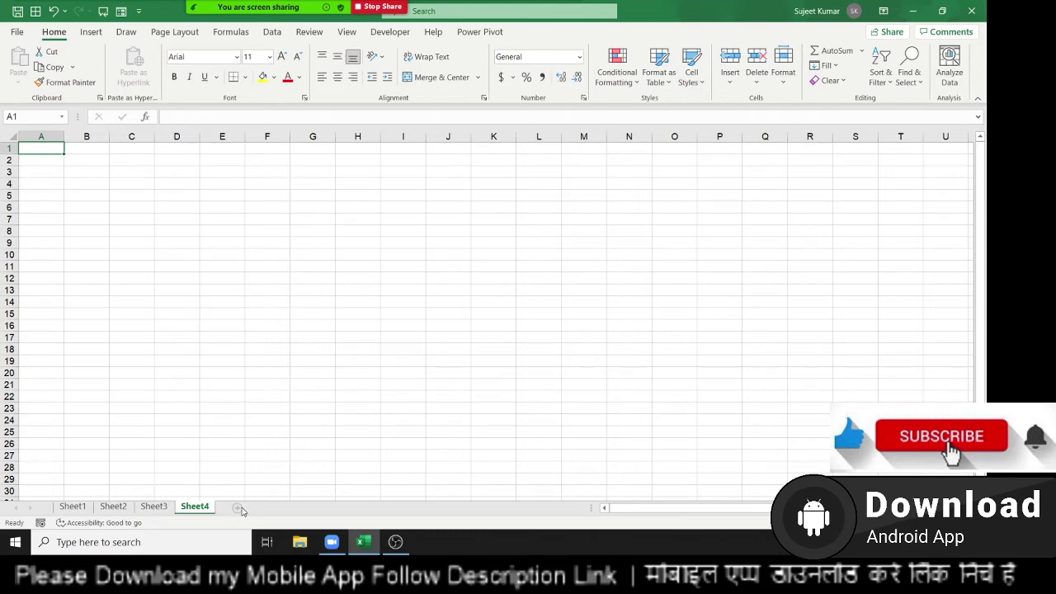
click(237, 507)
Clear the whole block of numbers from Sheet1.
click(72, 506)
drag(765, 314, 5, 4)
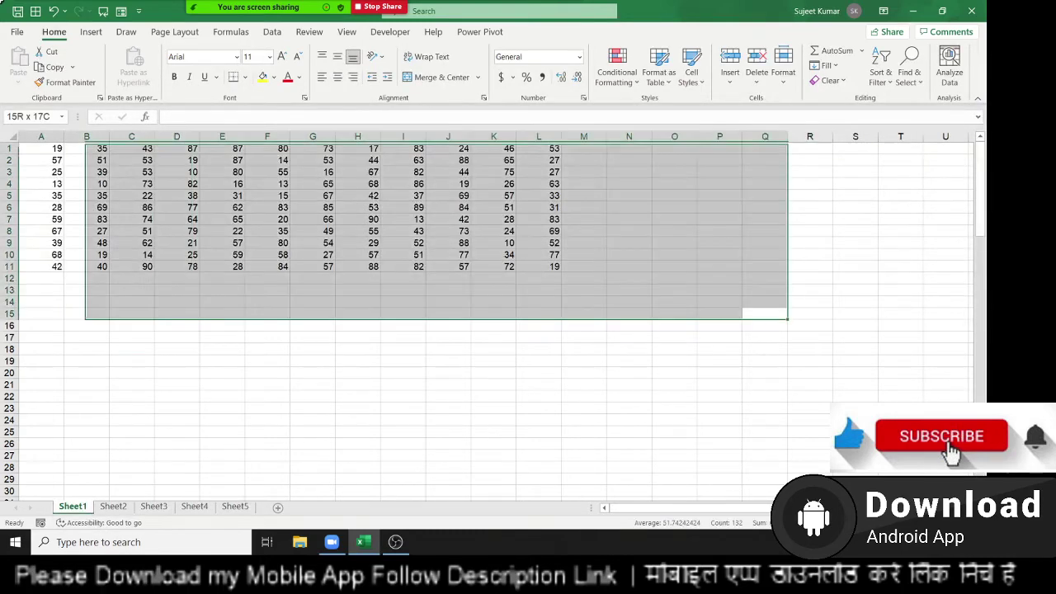
key(Delete)
click(80, 407)
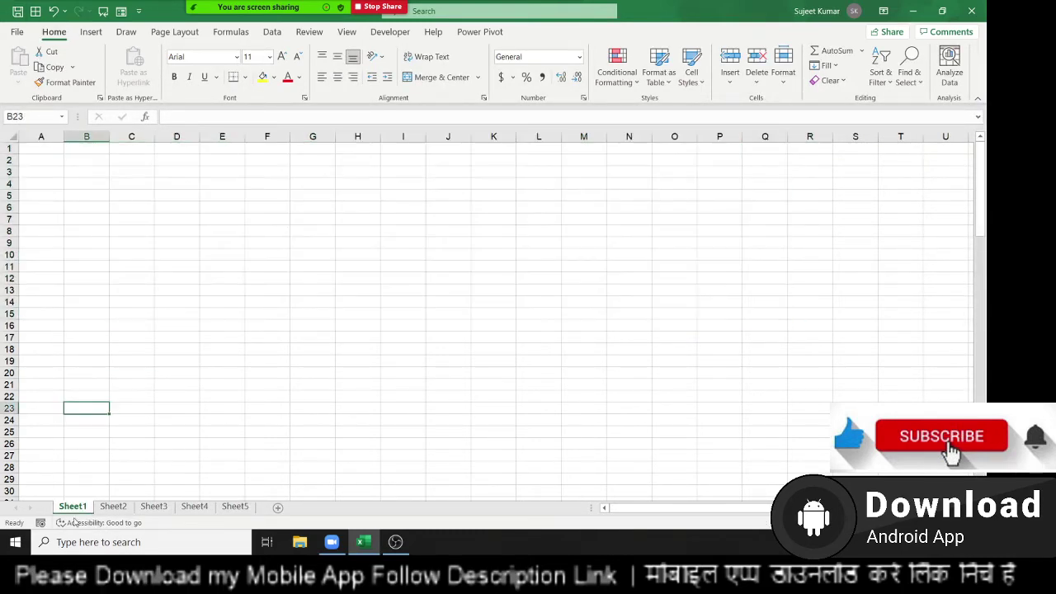
Try grouping all five sheets, then Sheet2 through Sheet5, and view the grouped-sheet menu.
shift+click(233, 506)
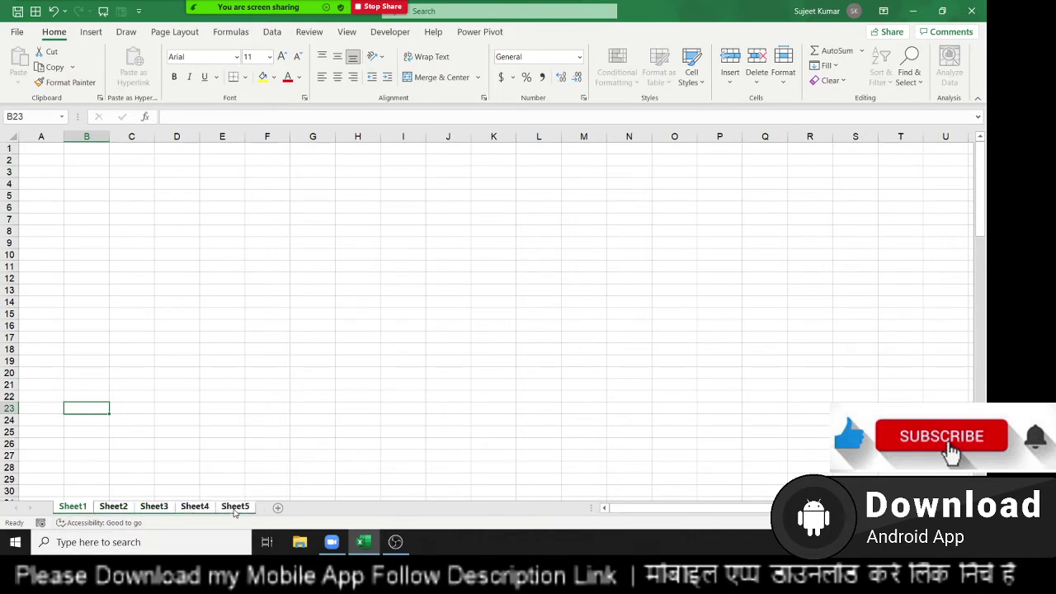
click(169, 467)
click(118, 509)
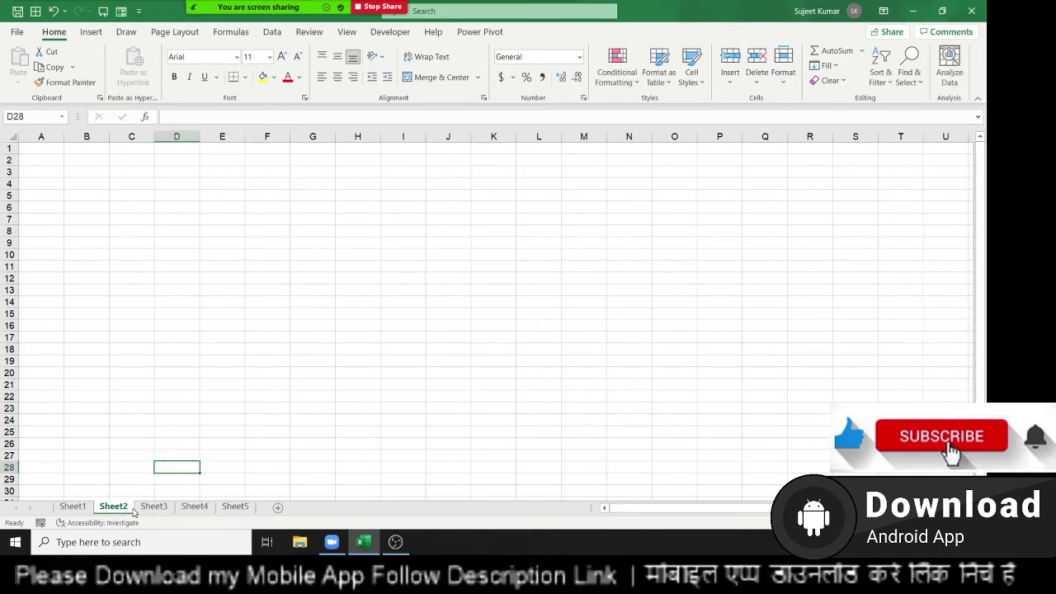
shift+click(237, 509)
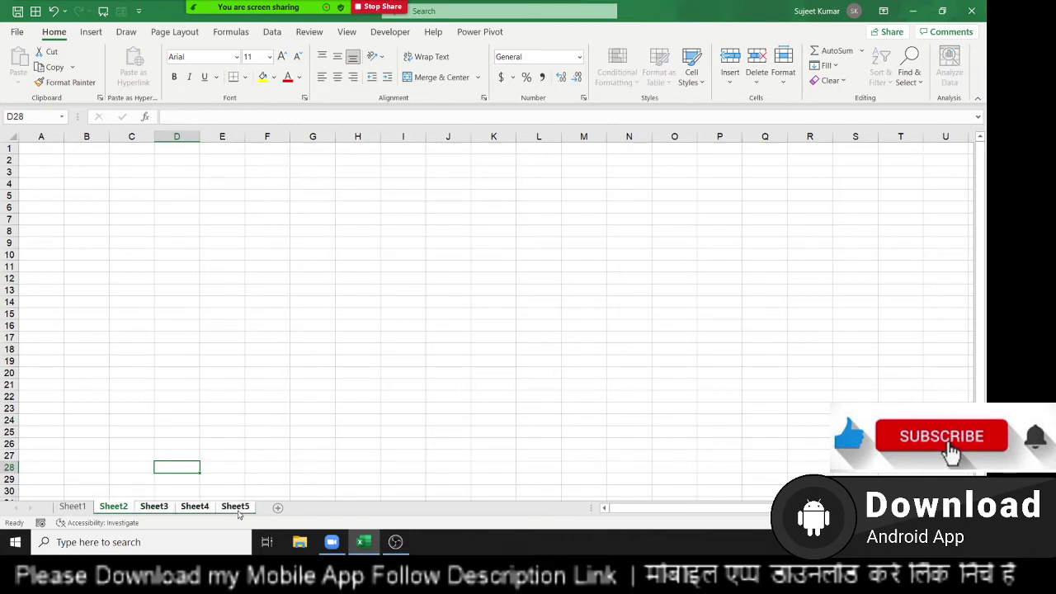
right_click(239, 512)
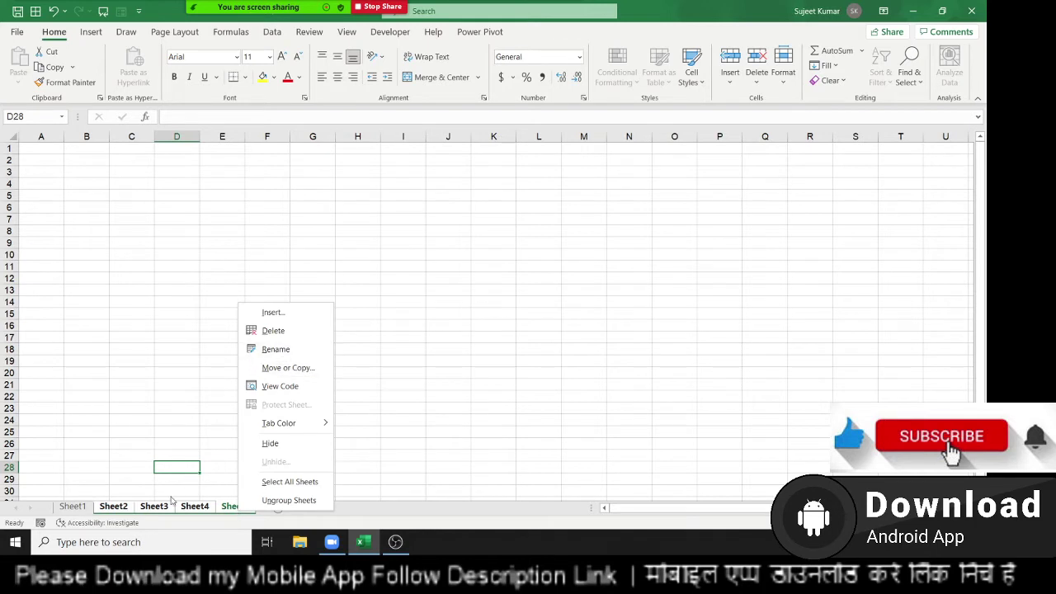
click(165, 419)
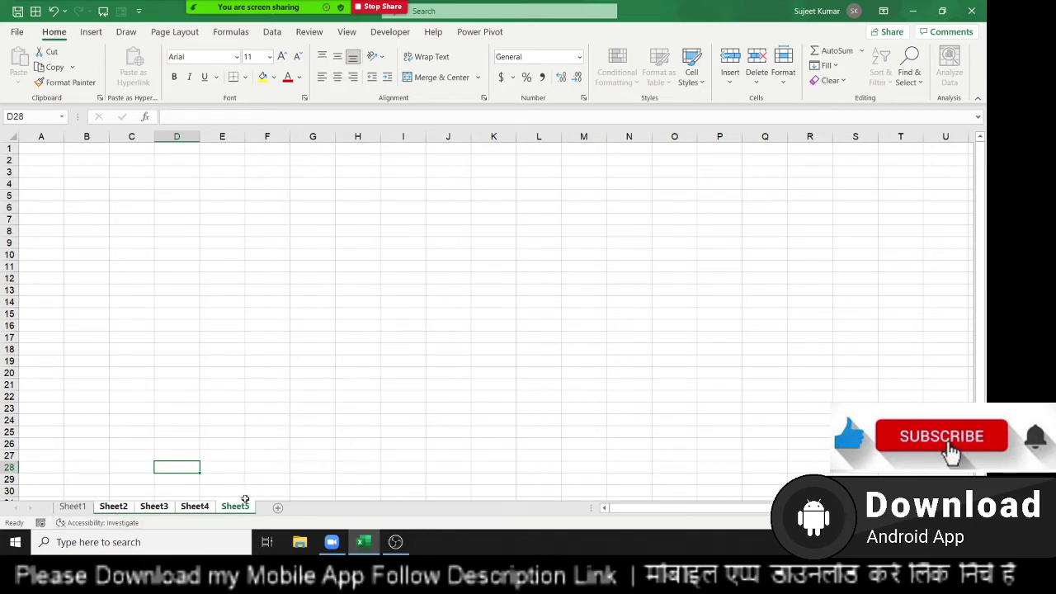
Group Sheet2 with Sheet4 and Sheet5, then group all sheets from Sheet1 to Sheet5.
click(83, 506)
click(117, 510)
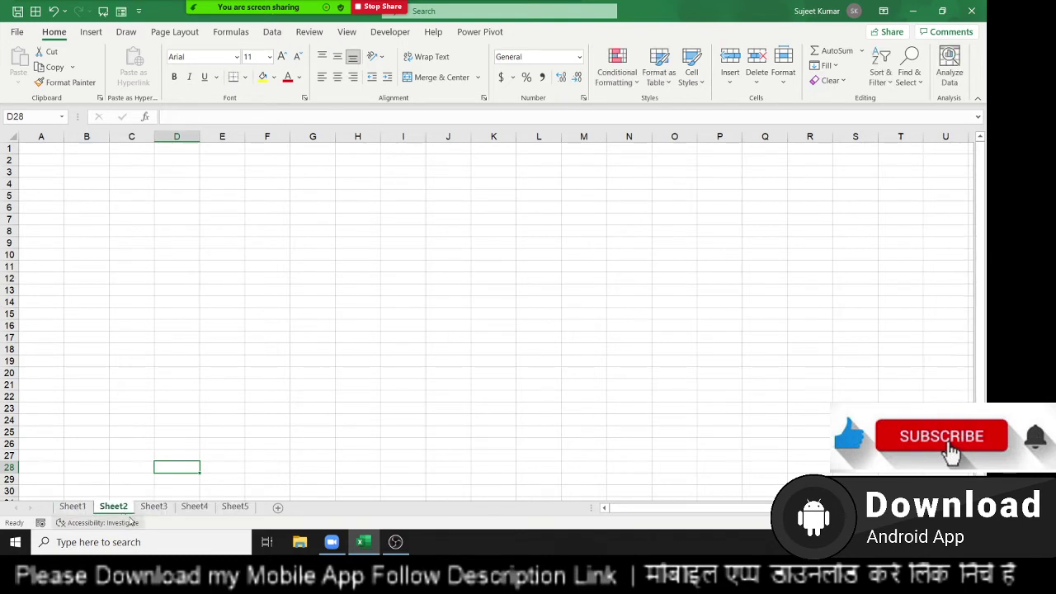
ctrl+click(195, 507)
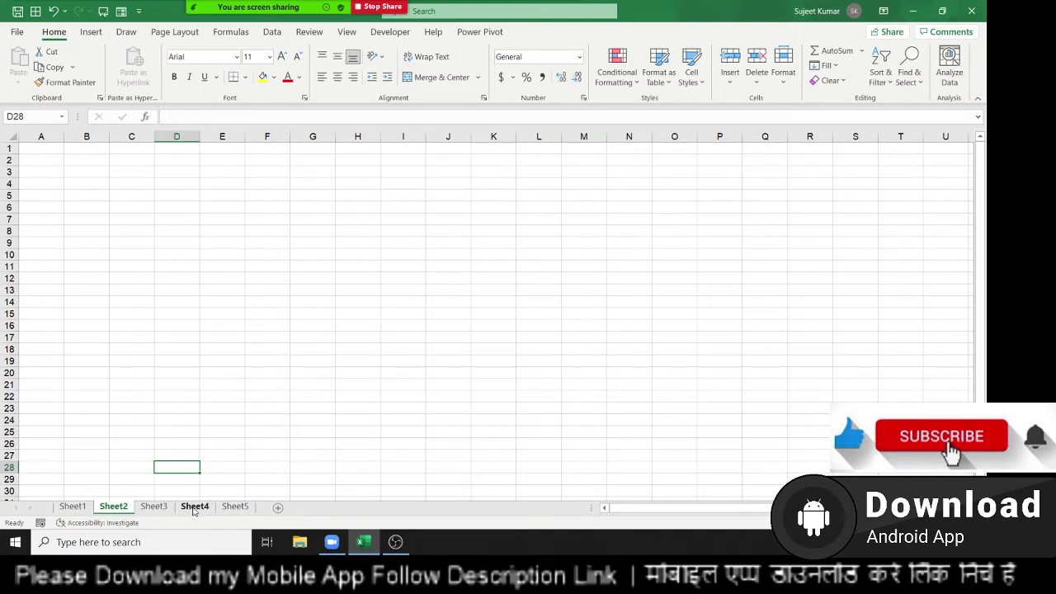
ctrl+click(224, 507)
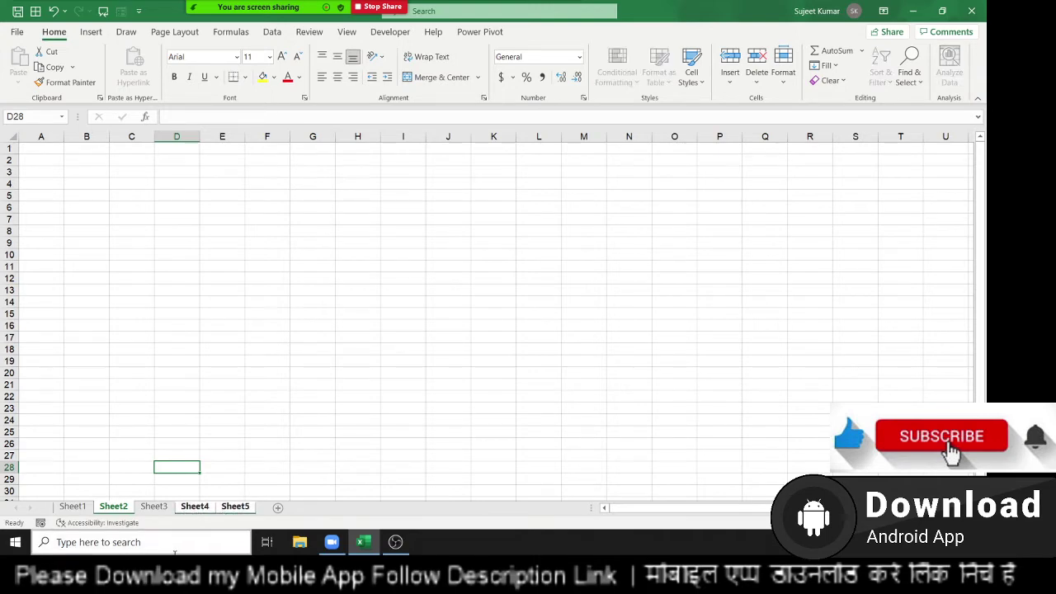
click(72, 507)
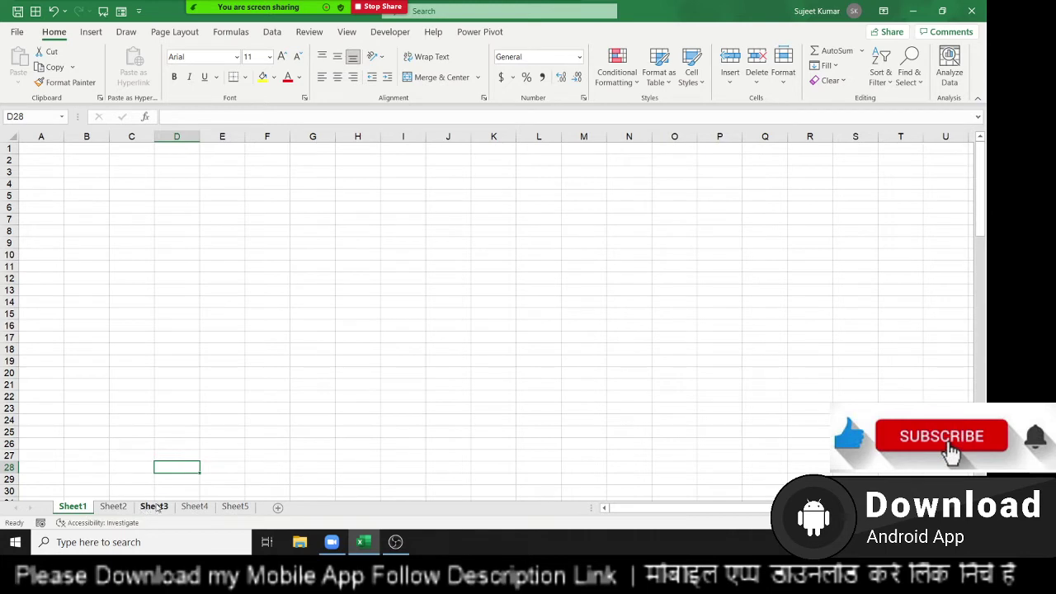
shift+click(232, 509)
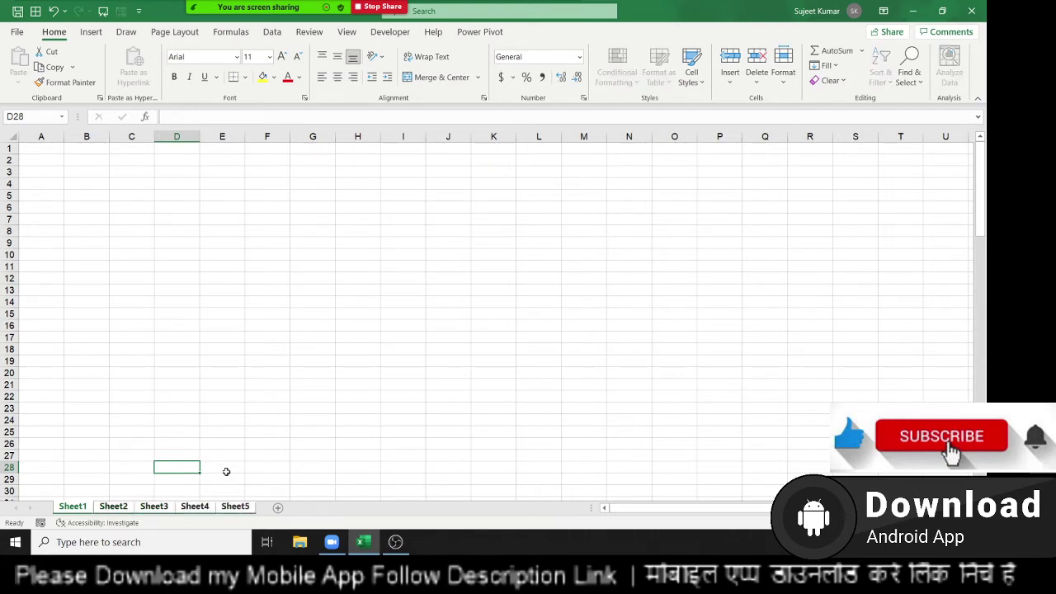
Enter 'Date' in A1 and 5/4/2021 in B1 across the grouped sheets.
click(41, 147)
text(Da)
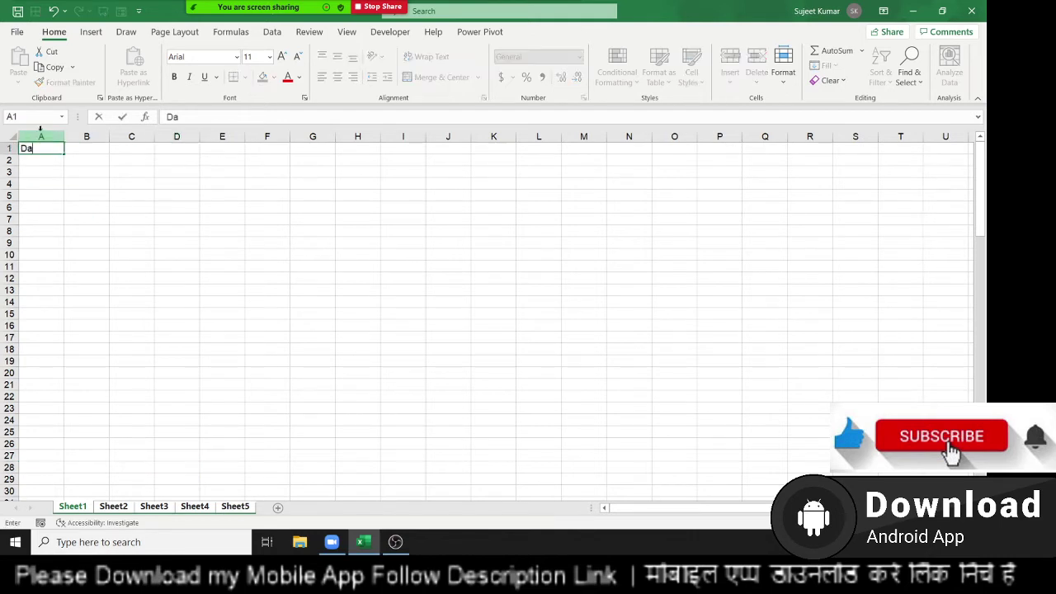
text(te)
key(Tab)
text(5/4/2021)
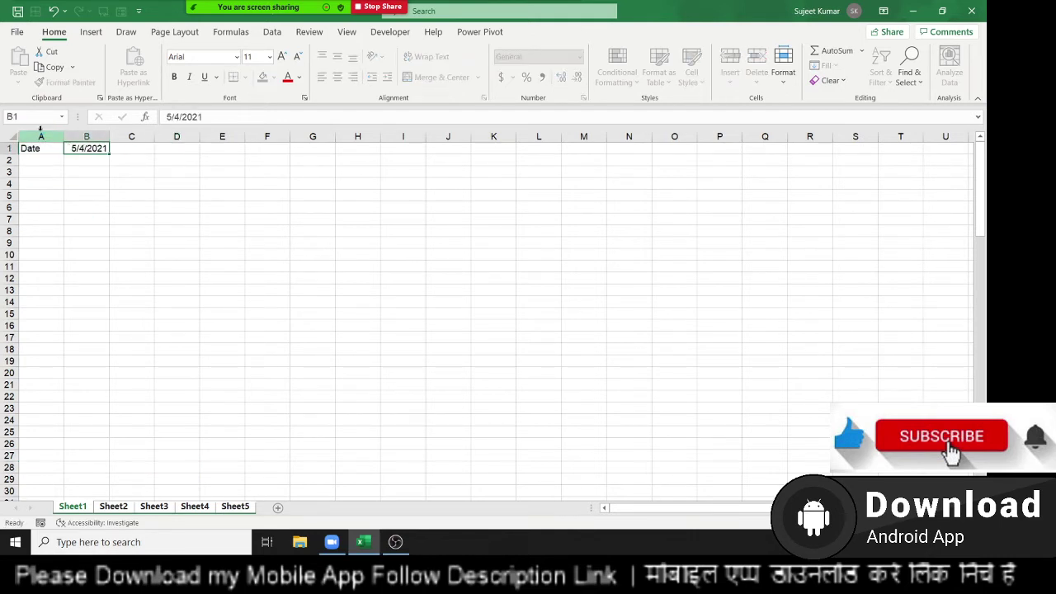
key(Return)
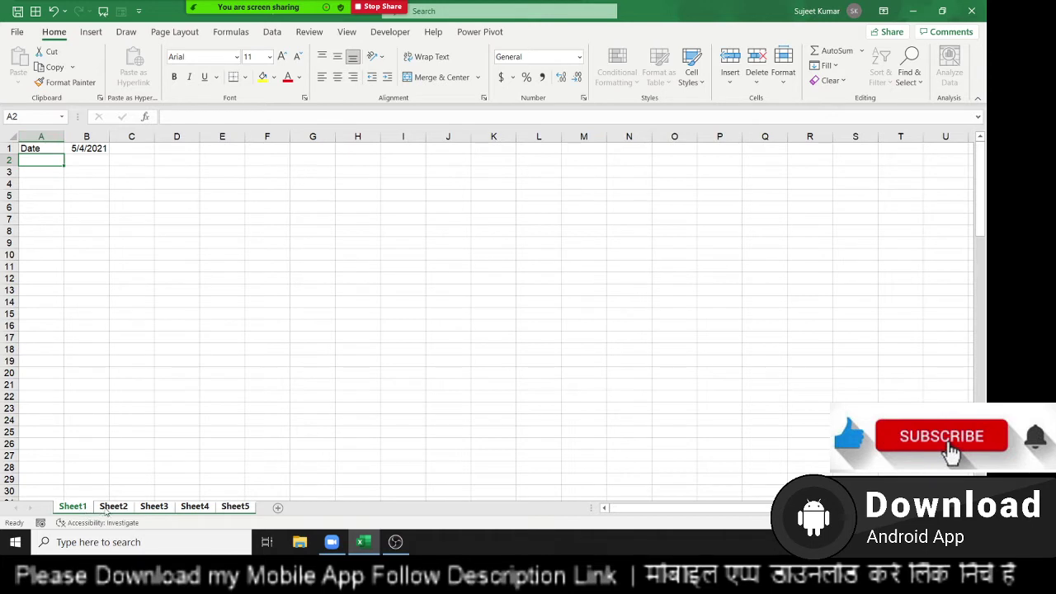
Check Sheet2 through Sheet5 for the Date header and 5/4/2021 entry.
click(115, 509)
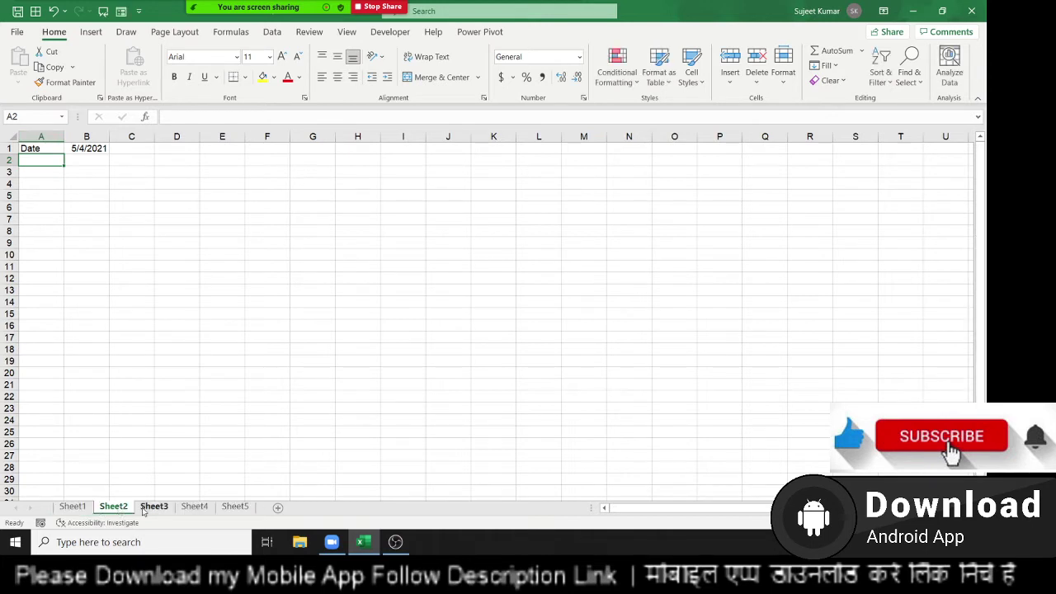
click(147, 510)
click(192, 513)
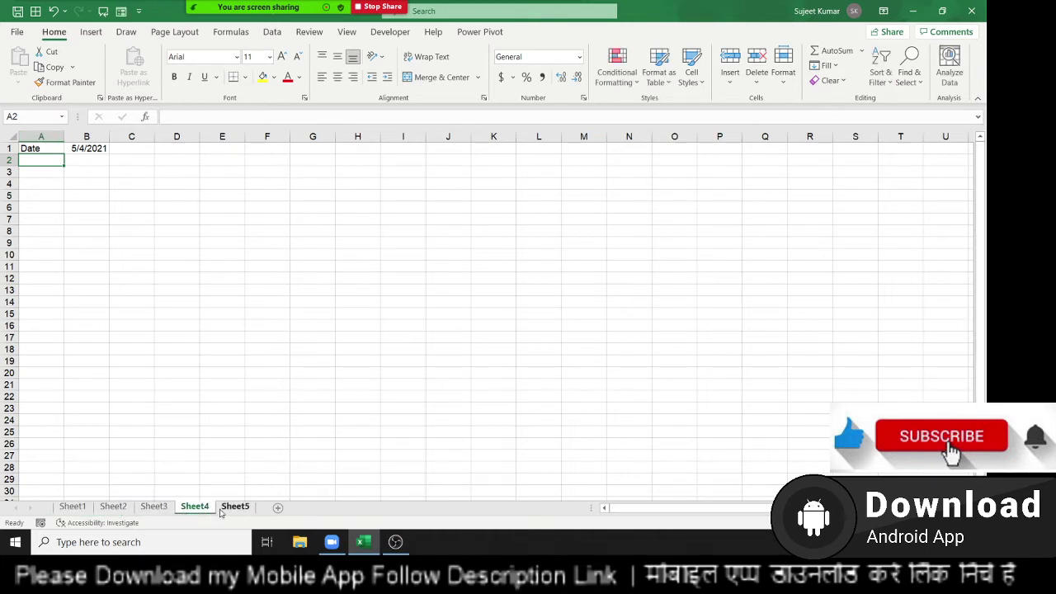
click(221, 510)
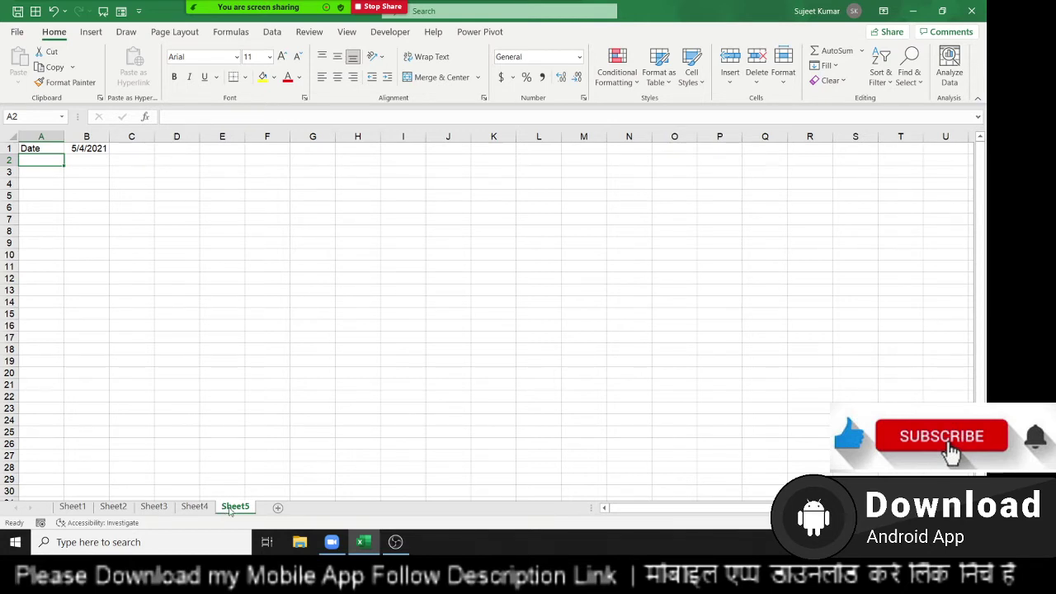
Copy A1:B1 from the grouped sheets into a new blank workbook, dismissing the paste-size error.
shift+click(79, 510)
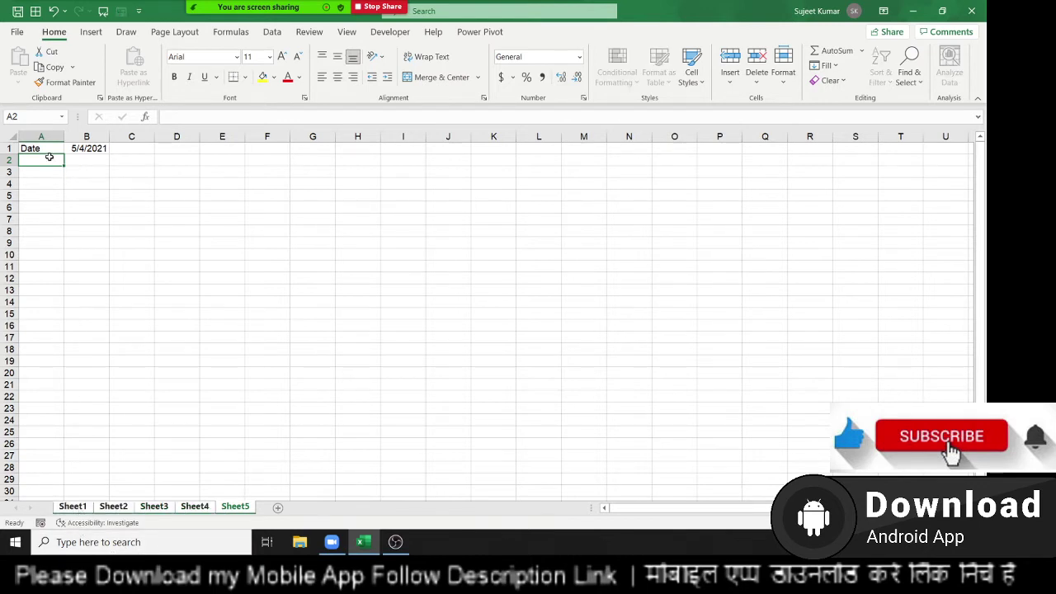
drag(41, 150, 74, 147)
key(ctrl+c)
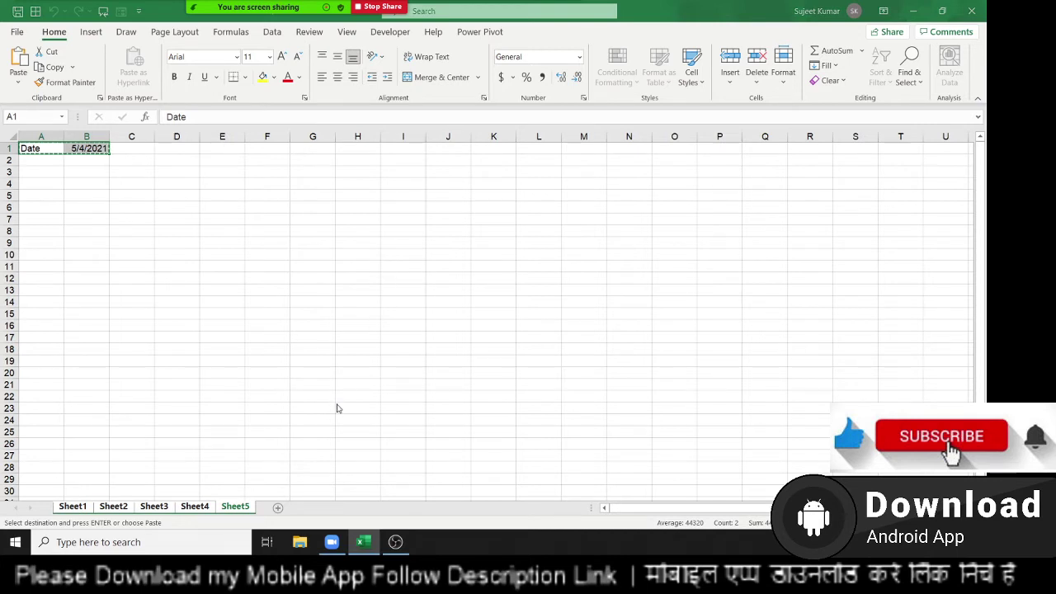
key(ctrl+n)
key(ctrl+v)
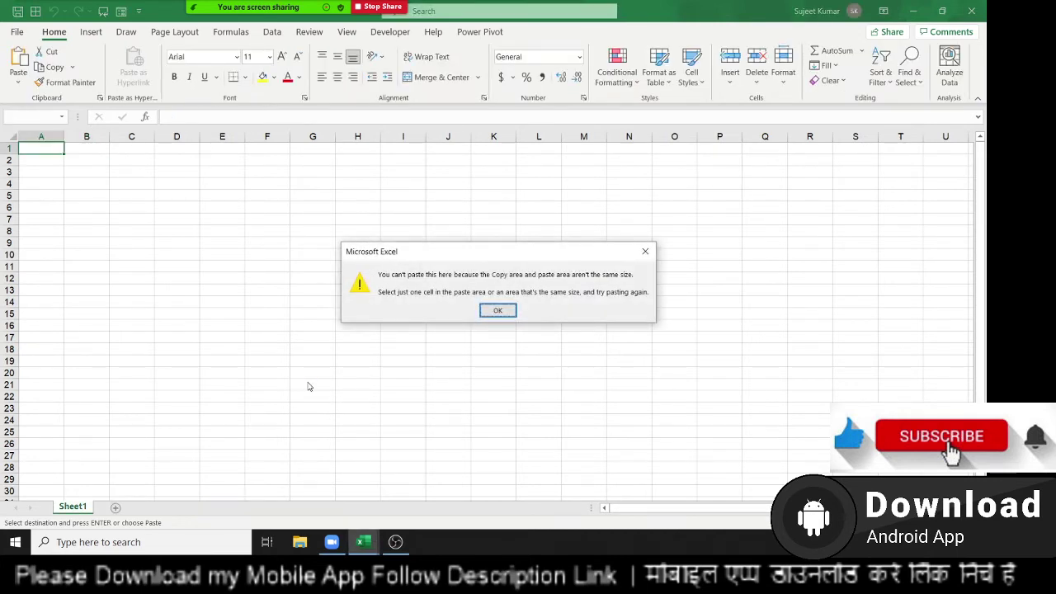
click(499, 312)
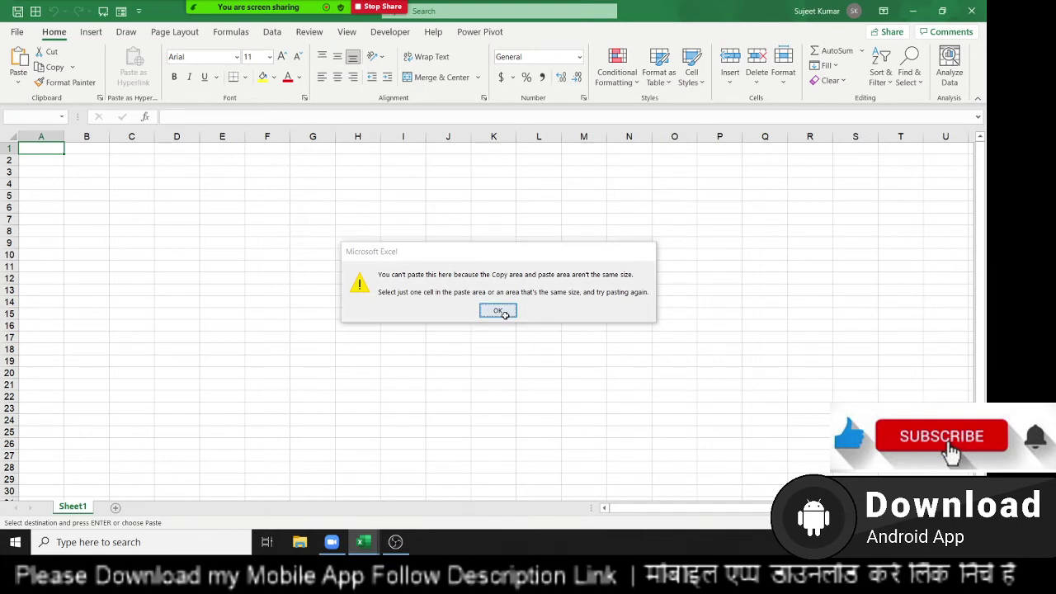
Add Sheet2 to Sheet5 in the new workbook, group them, and paste Date and 5/4/2021 into A1:B1.
click(116, 507)
click(156, 508)
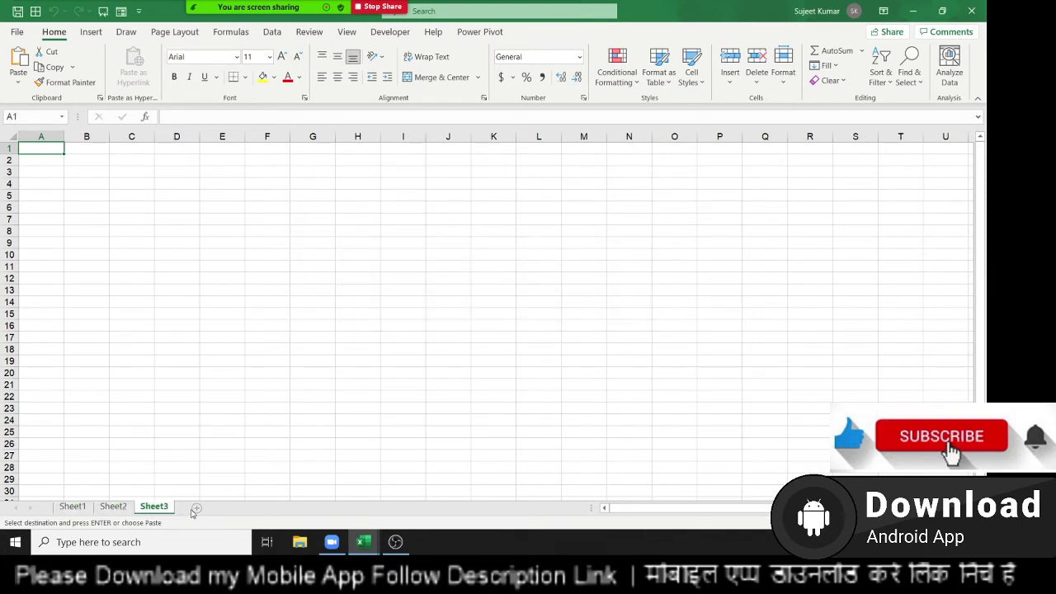
click(196, 508)
click(236, 508)
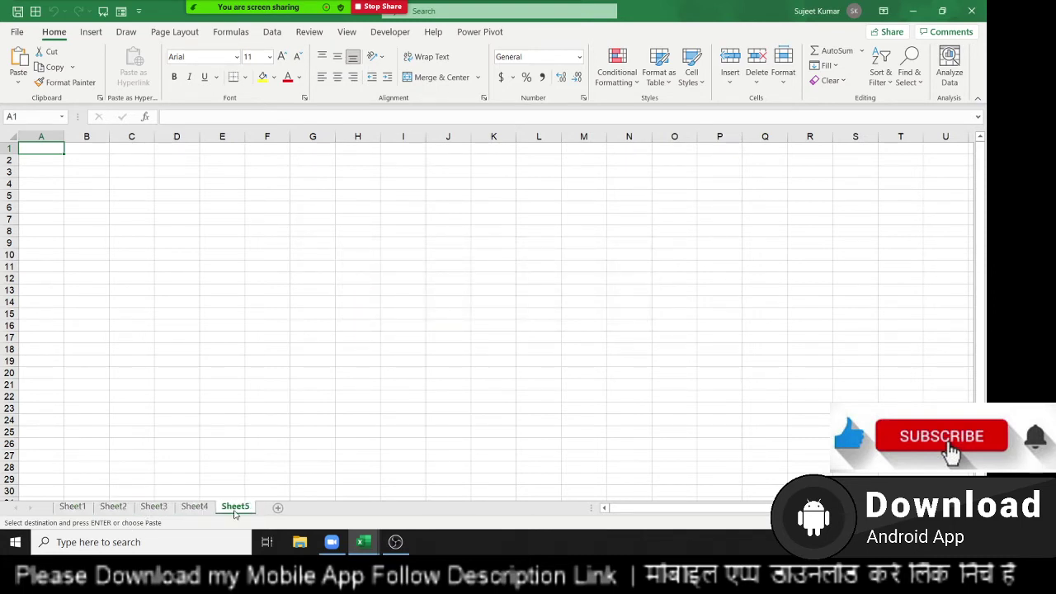
shift+click(73, 507)
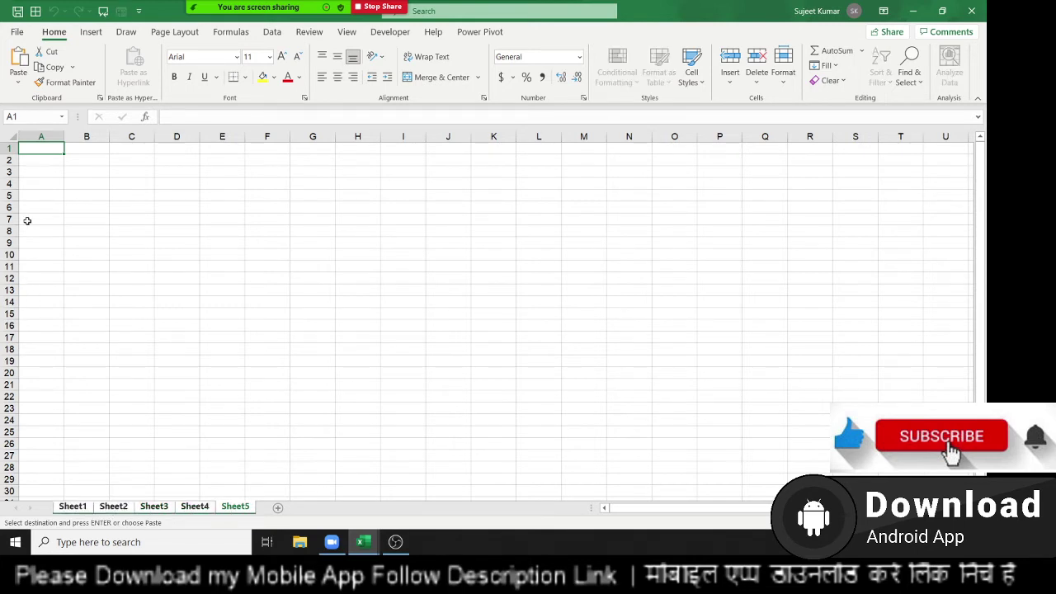
key(ctrl+v)
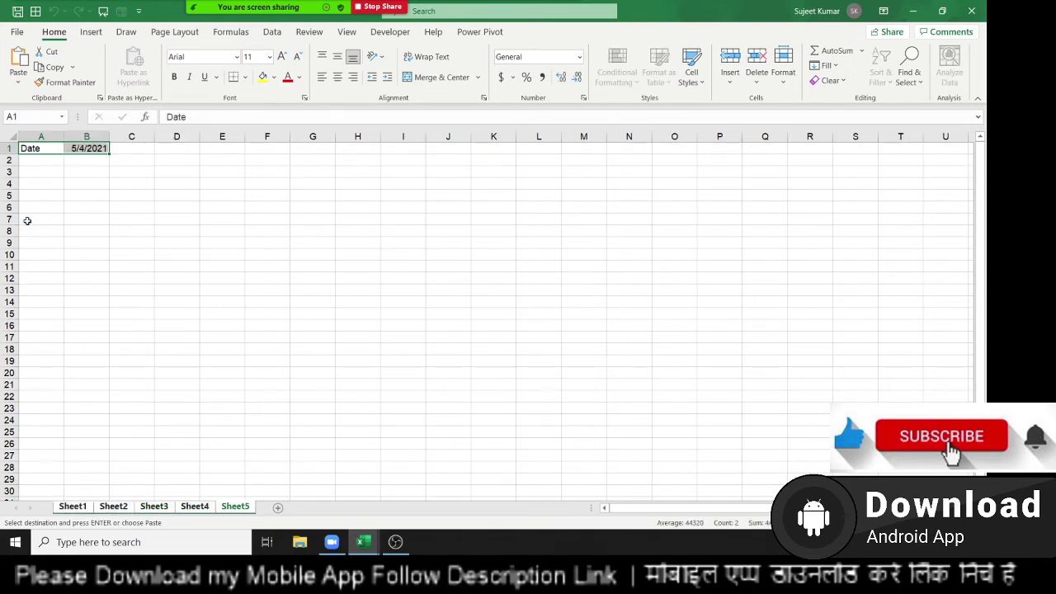
Check the pasted cells on Sheet2 through Sheet5, then regroup all five sheets.
click(113, 507)
click(153, 507)
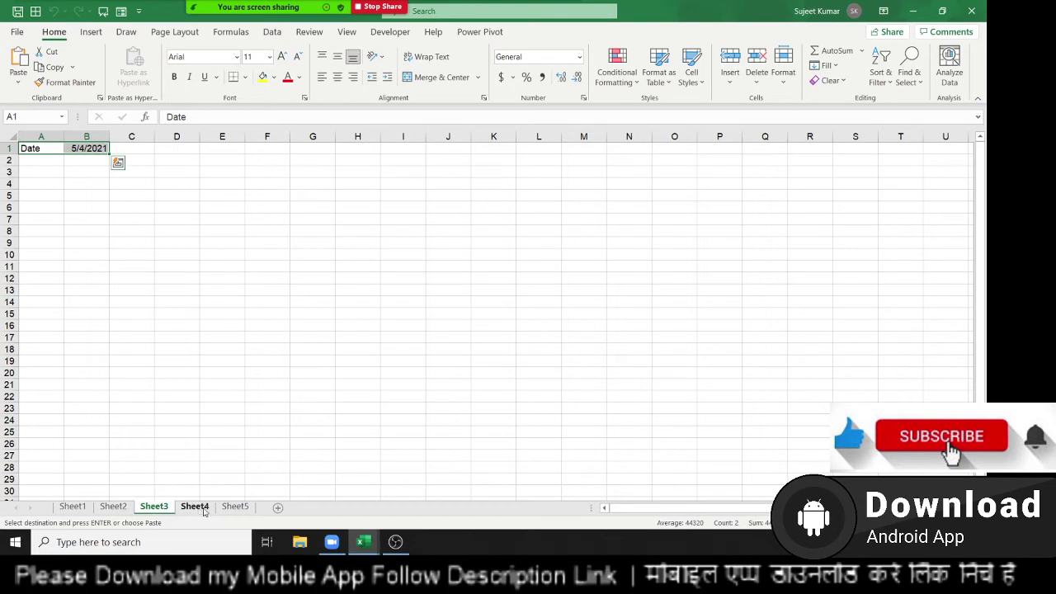
click(195, 507)
click(235, 507)
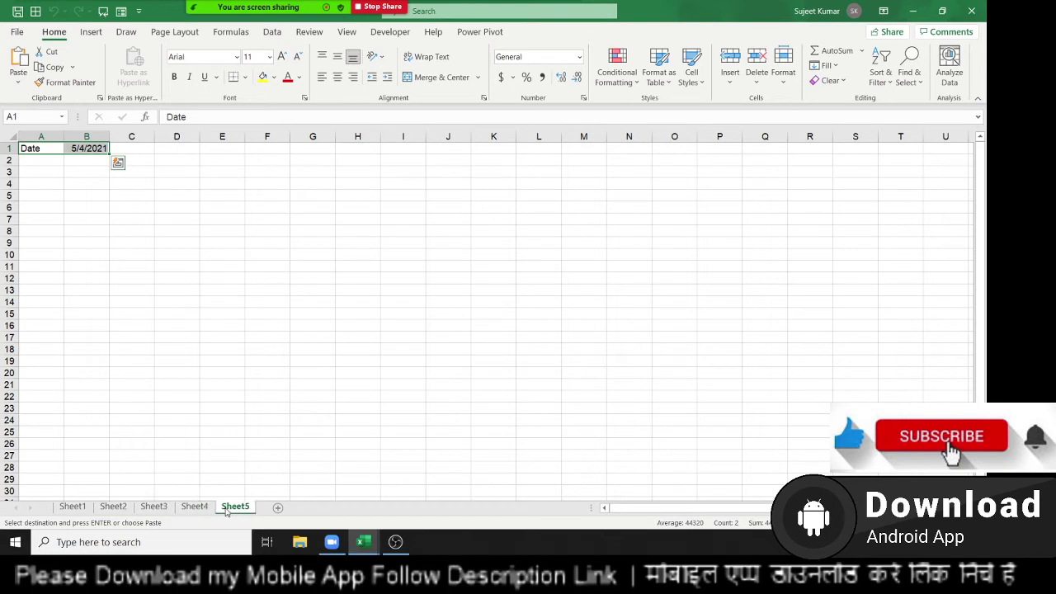
shift+click(79, 509)
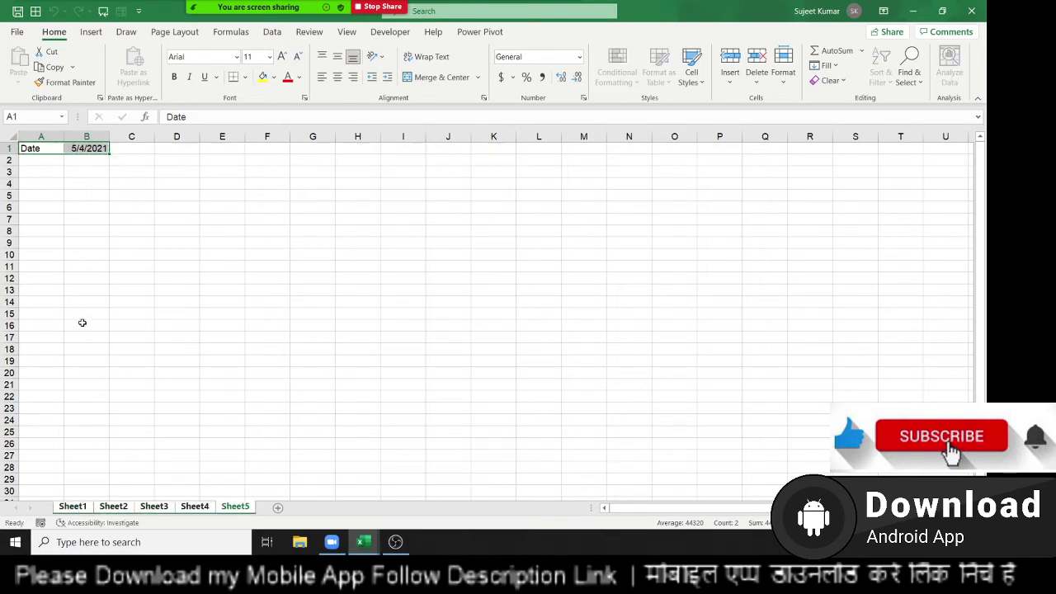
On Sheet2 alone, fill date cell B1 with yellow.
click(124, 507)
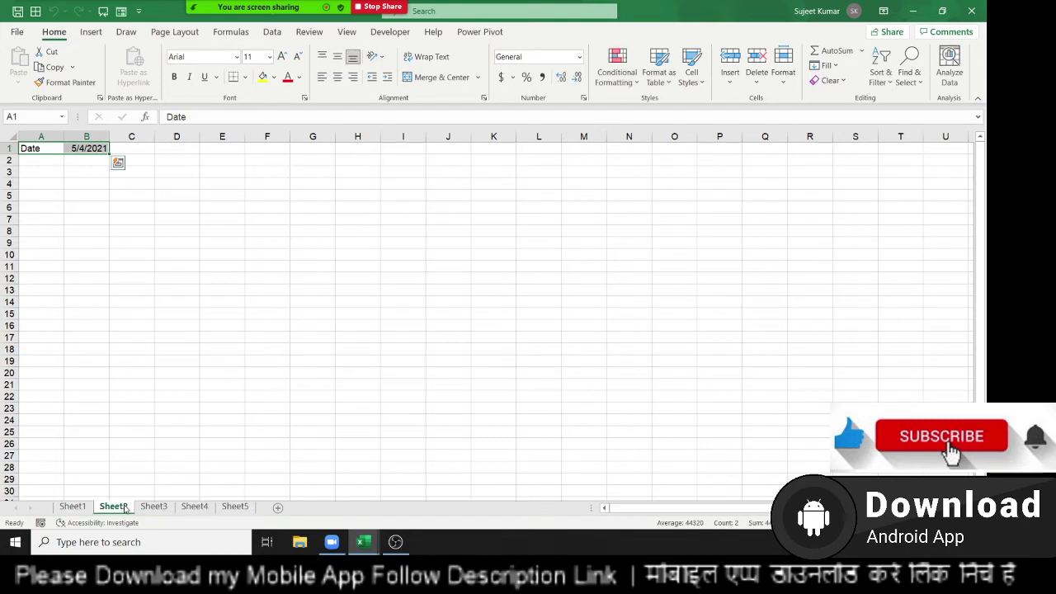
click(87, 150)
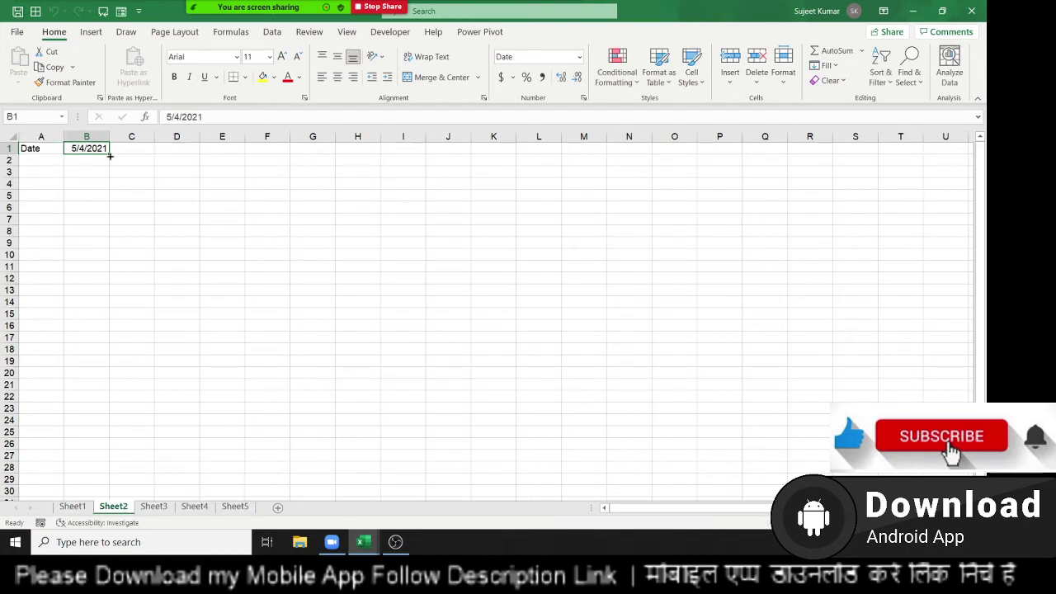
click(263, 77)
On Sheet5, fill date cell B1 with light blue.
click(235, 506)
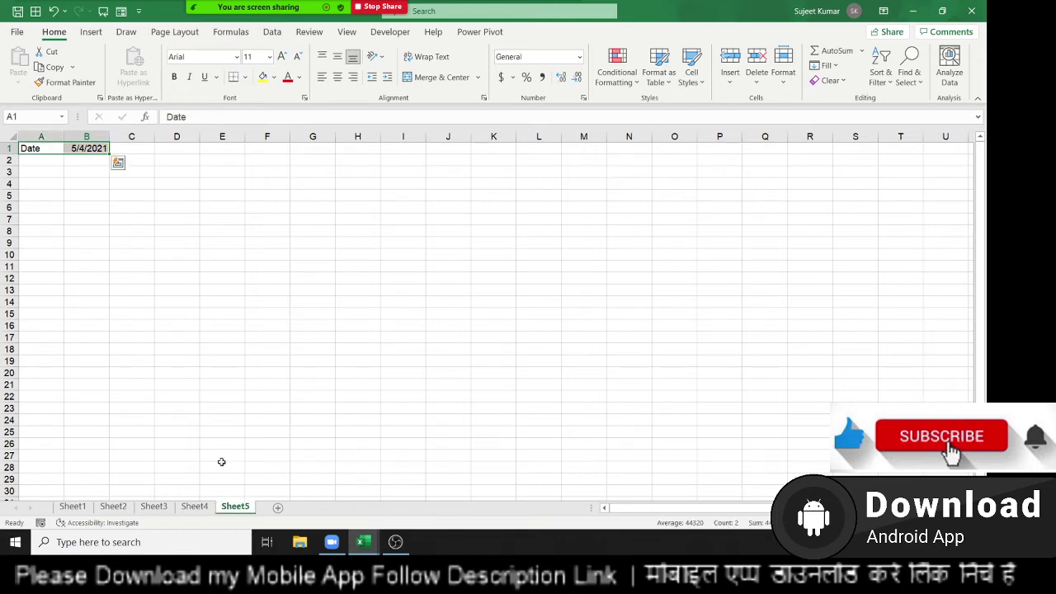
click(100, 150)
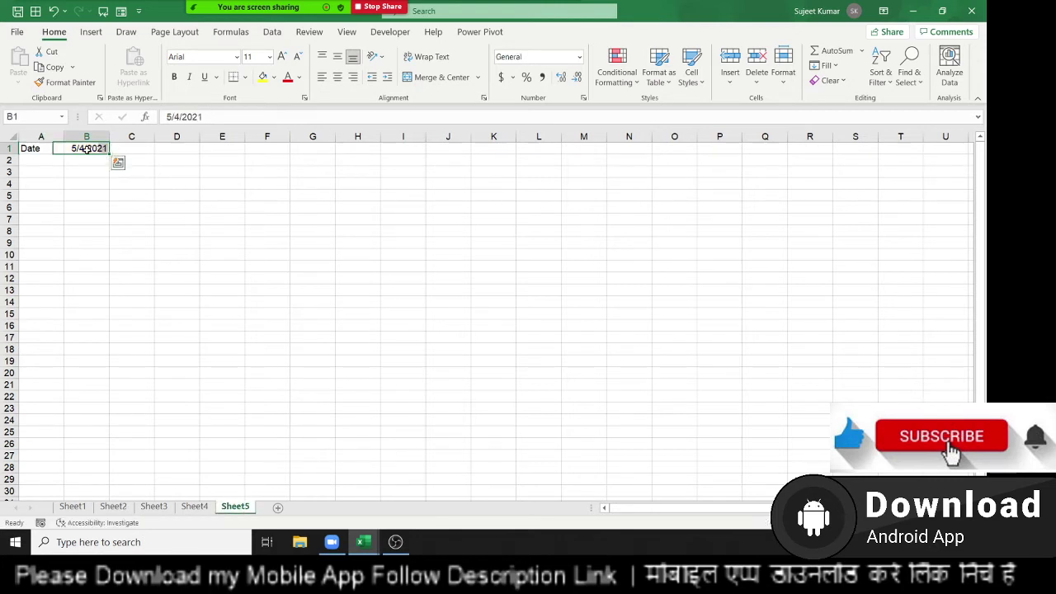
click(274, 77)
click(323, 197)
click(131, 337)
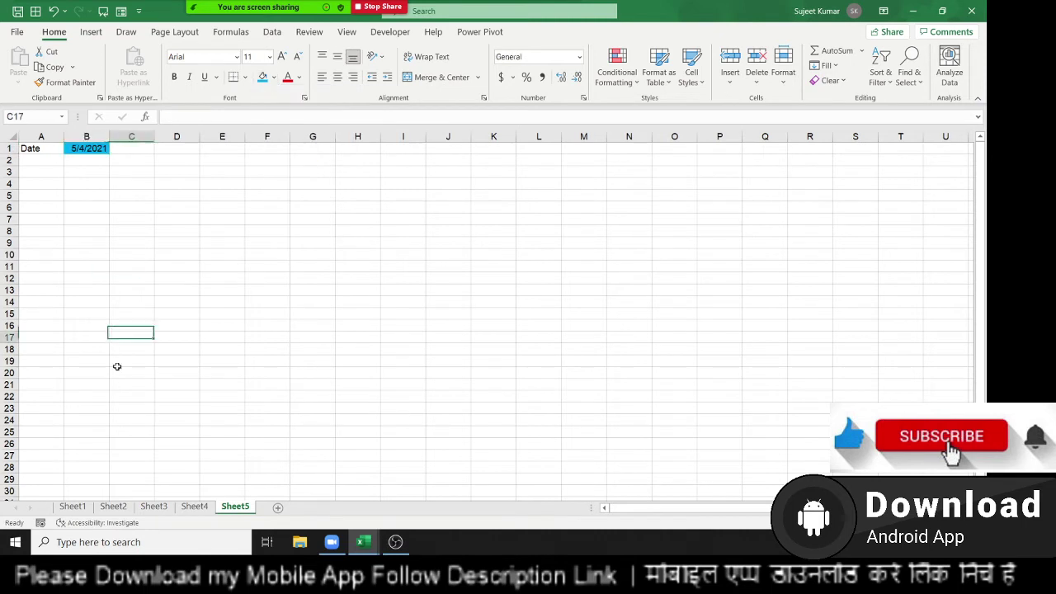
Regroup all five sheets and copy-paste the Date header and date into A1:B1.
click(73, 505)
shift+click(235, 506)
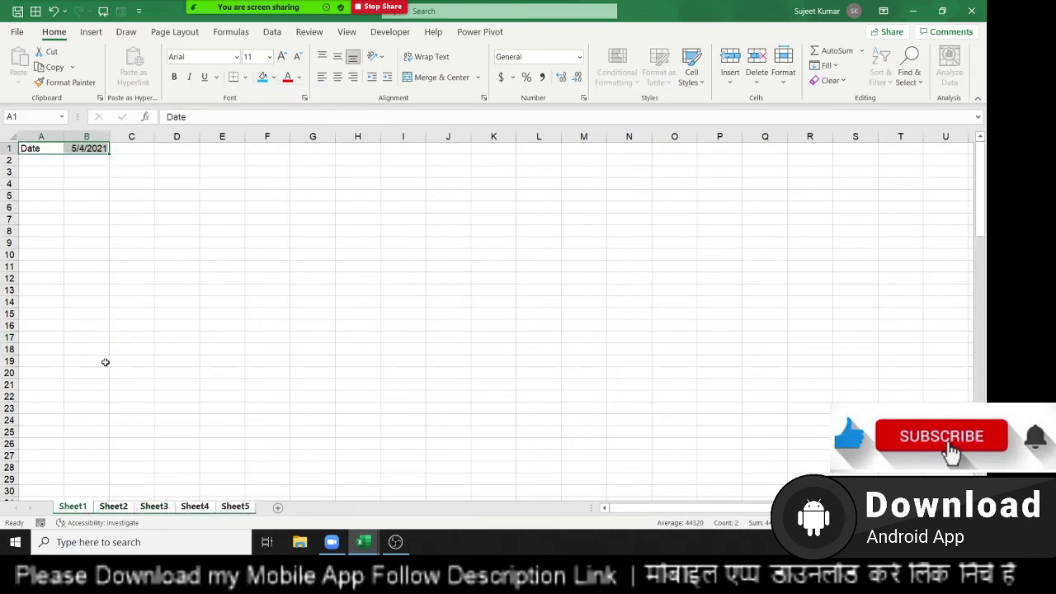
key(ctrl+c)
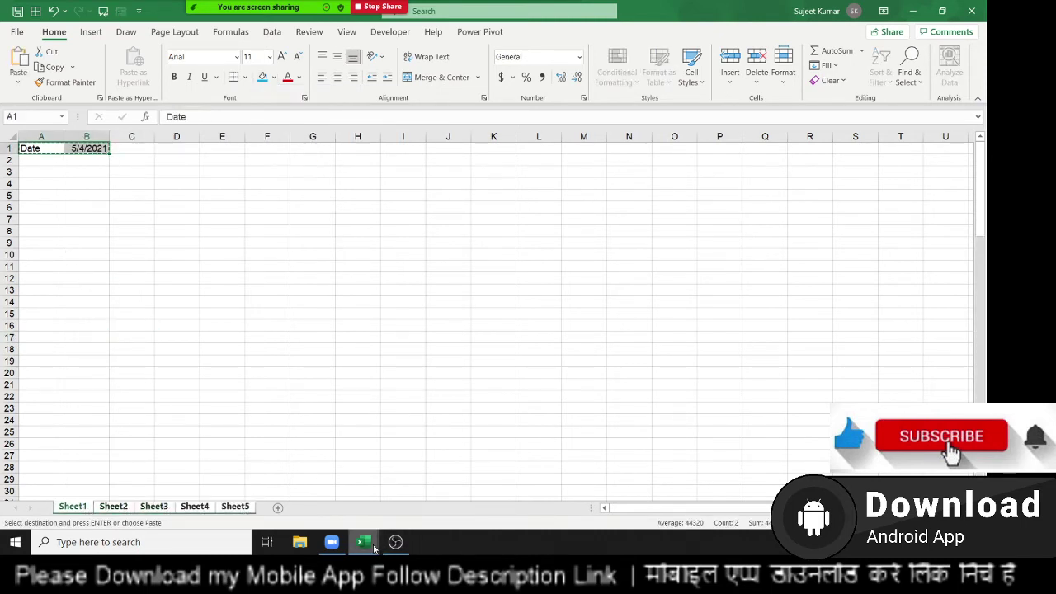
key(ctrl+v)
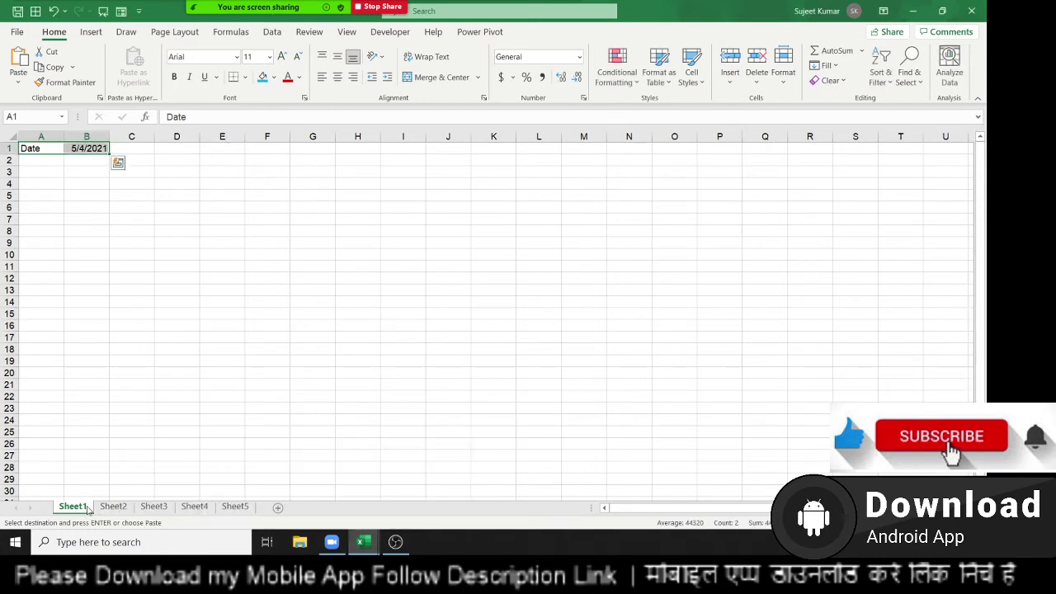
shift+click(233, 508)
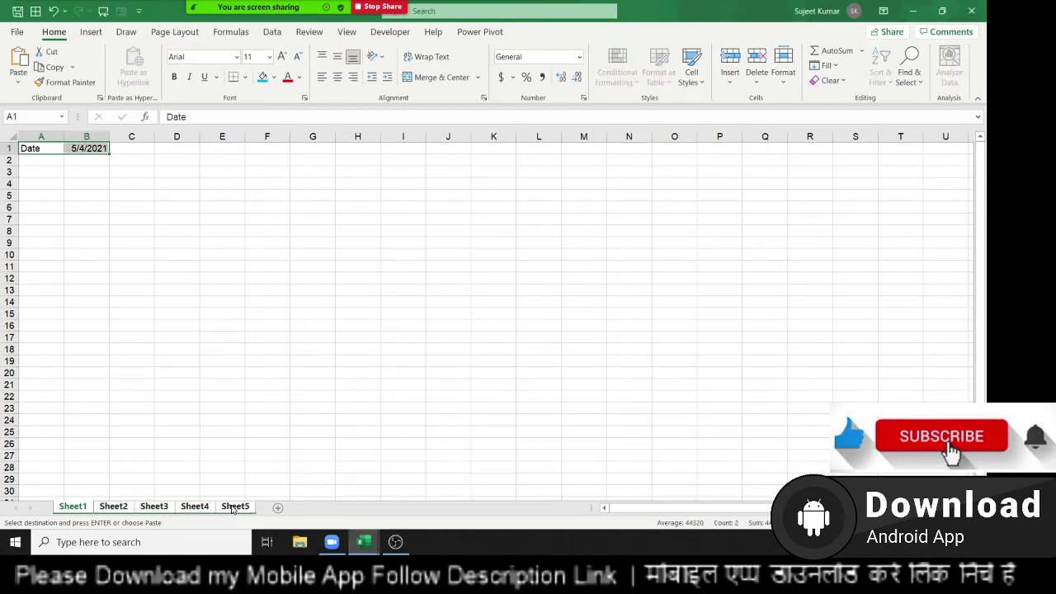
click(39, 150)
key(ctrl+v)
Compare the sheets, checking Sheet2's yellow and Sheet5's light-blue date cells.
click(198, 508)
key(ctrl+Page_Up)
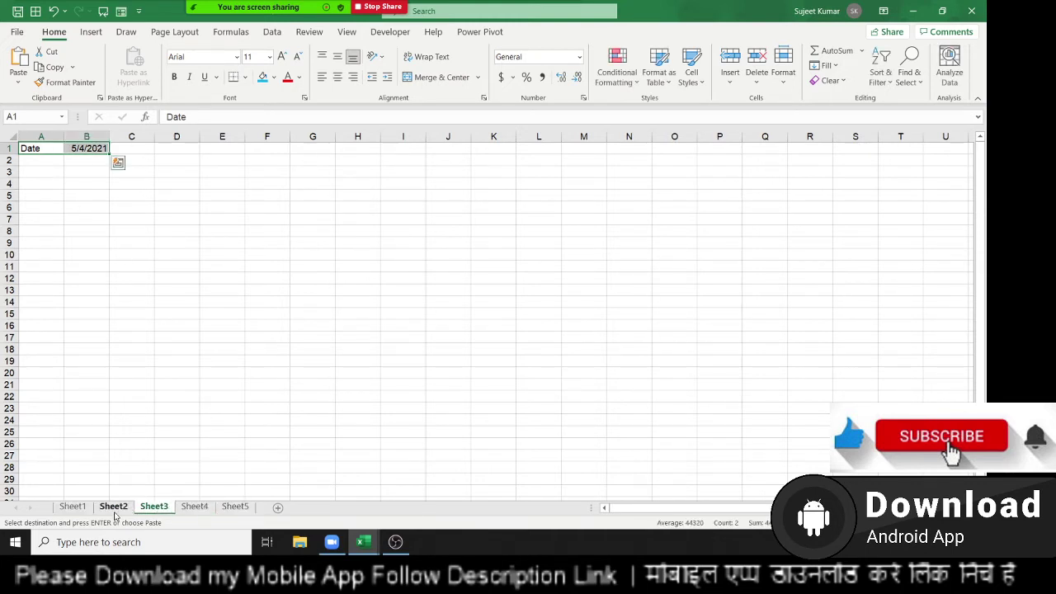
key(ctrl+Page_Up)
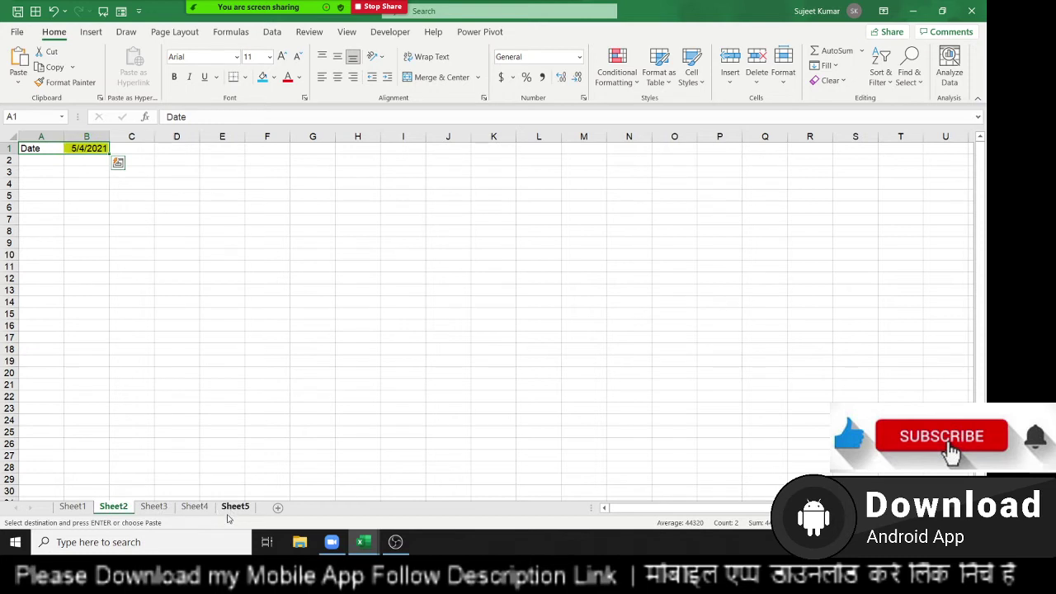
click(231, 508)
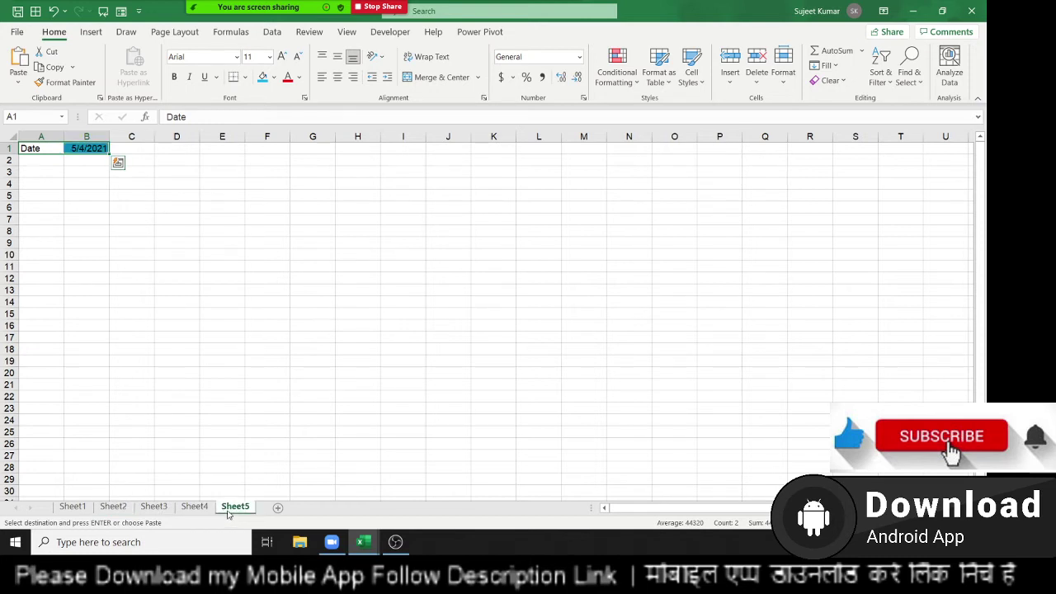
click(117, 507)
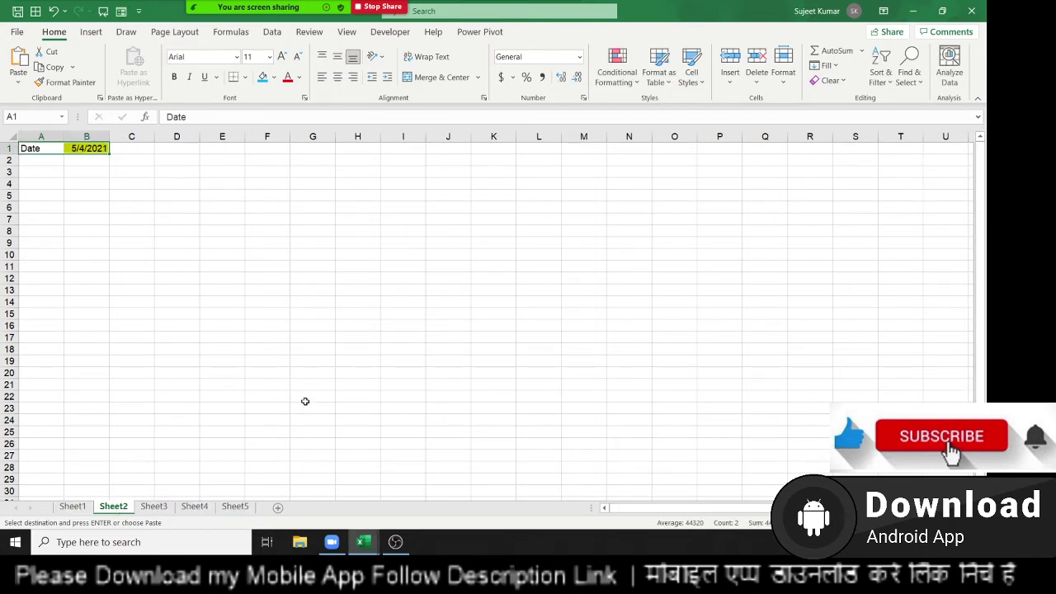
click(243, 506)
key(ctrl+Page_Up)
key(ctrl+Page_Up)
key(ctrl+Page_Up)
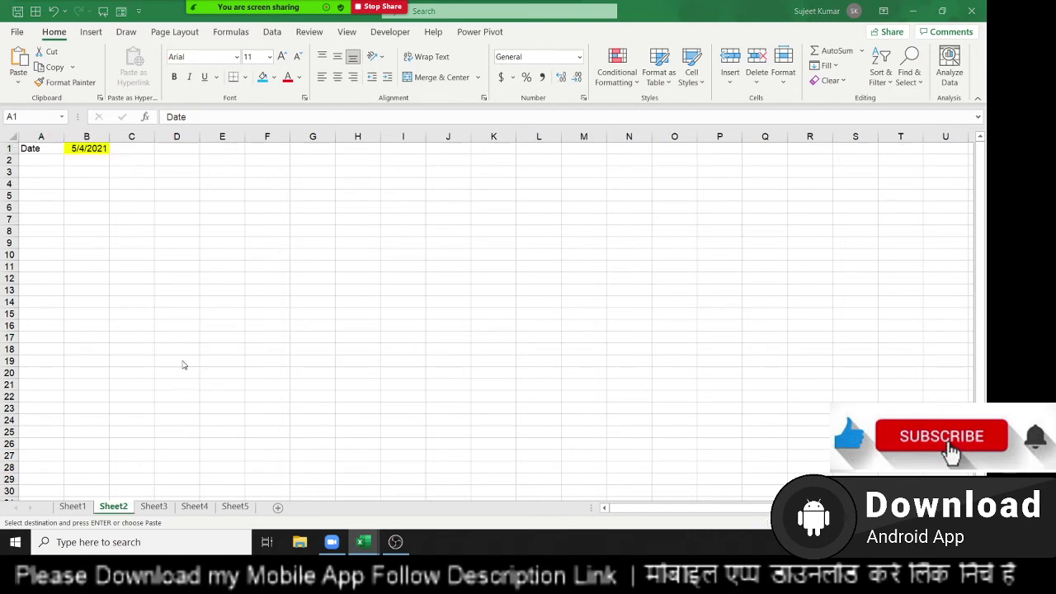
click(238, 509)
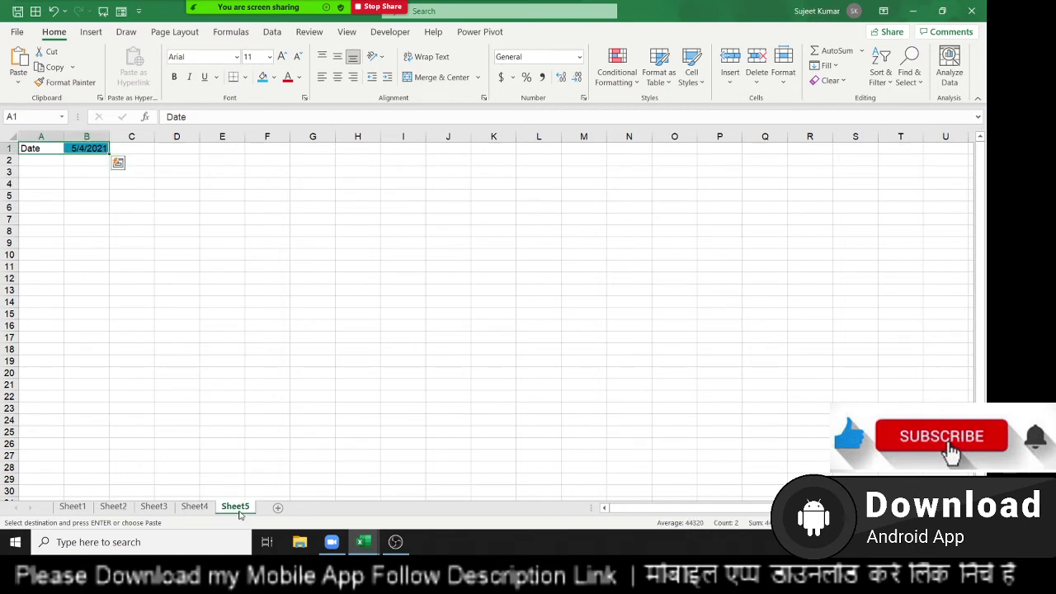
click(206, 341)
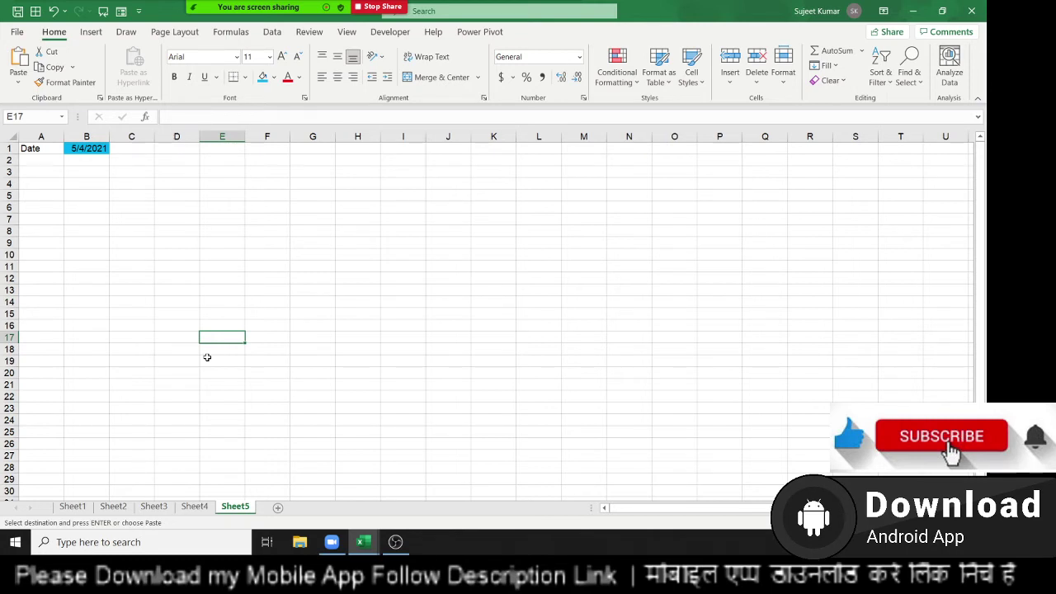
Open the Help article 'Use conditional formatting to highlight information' beside the worksheet.
click(168, 275)
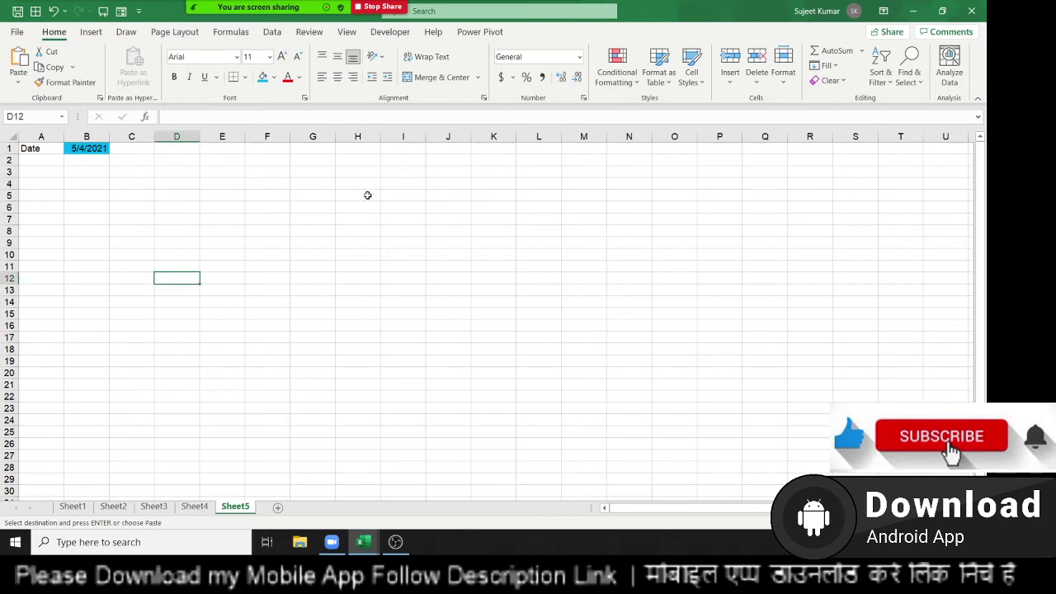
click(113, 183)
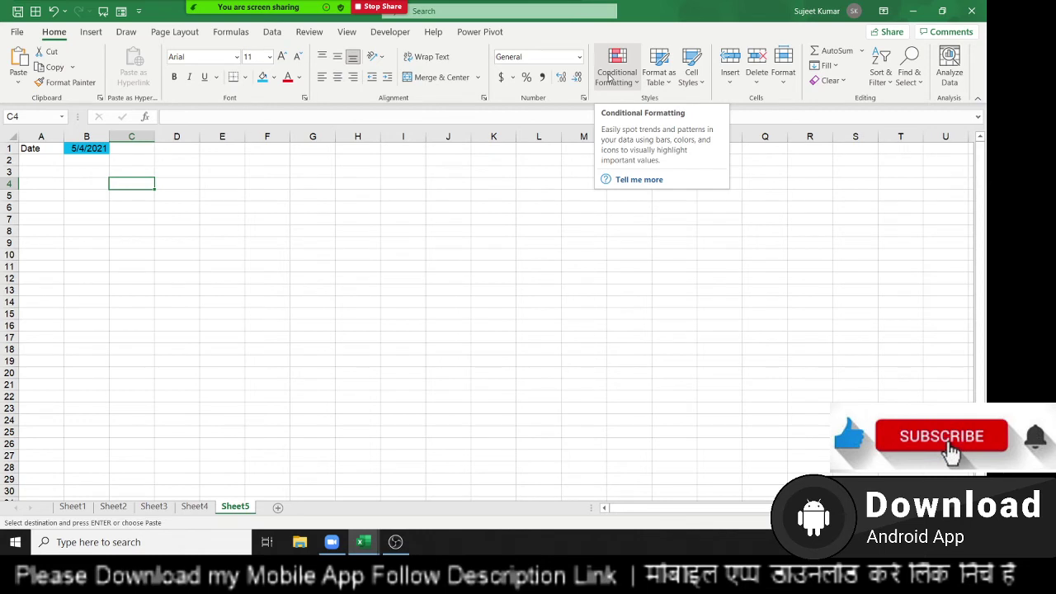
click(629, 180)
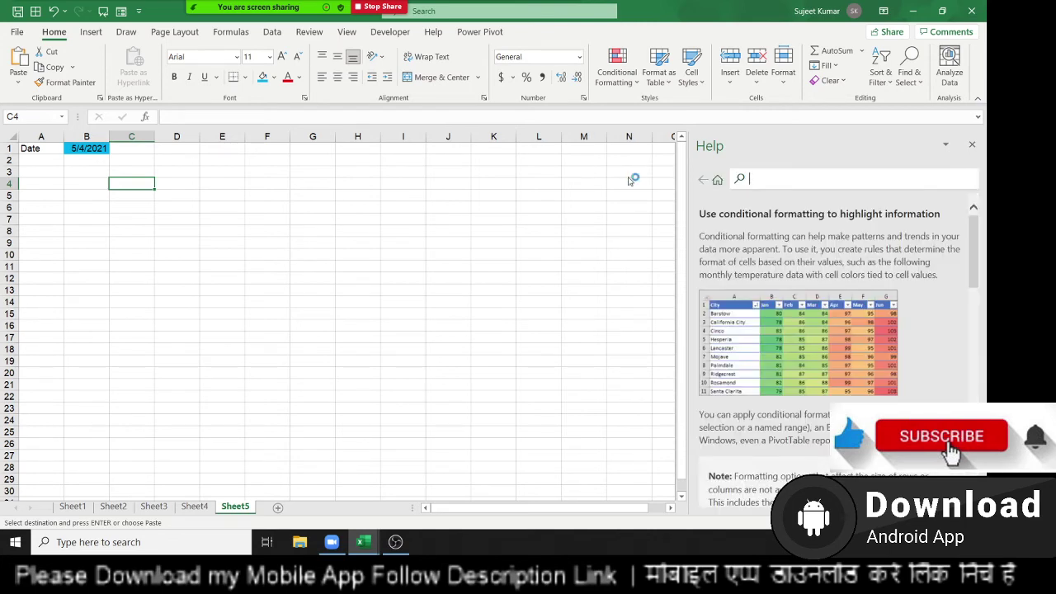
Scroll through the help article, then search Help for 'Vlookup'.
scroll(826, 330, down, 2)
scroll(825, 330, down, 5)
scroll(826, 330, down, 3)
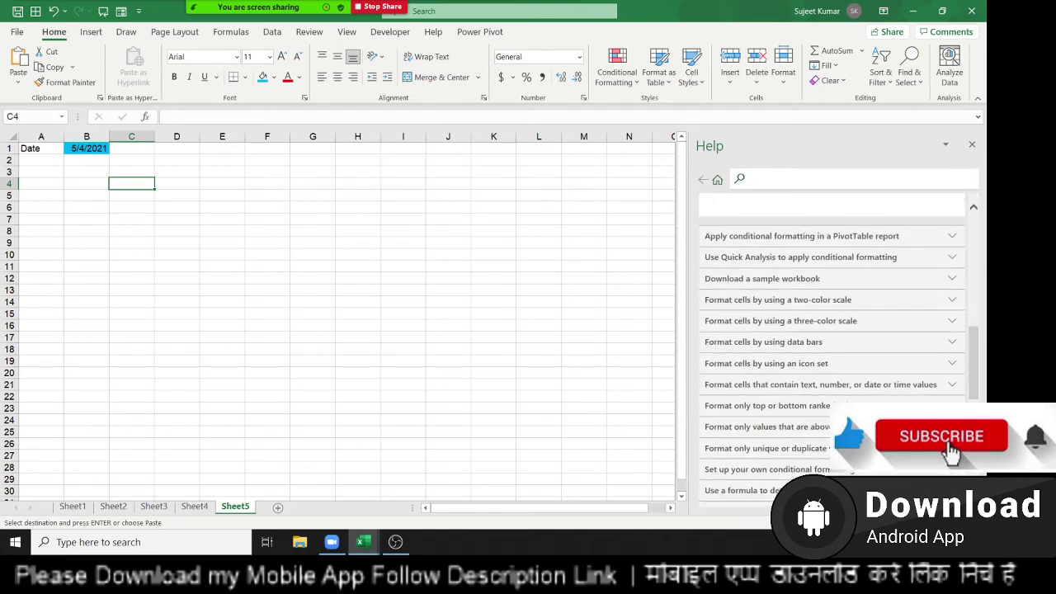
scroll(832, 346, down, 2)
scroll(832, 346, up, 5)
scroll(831, 347, up, 5)
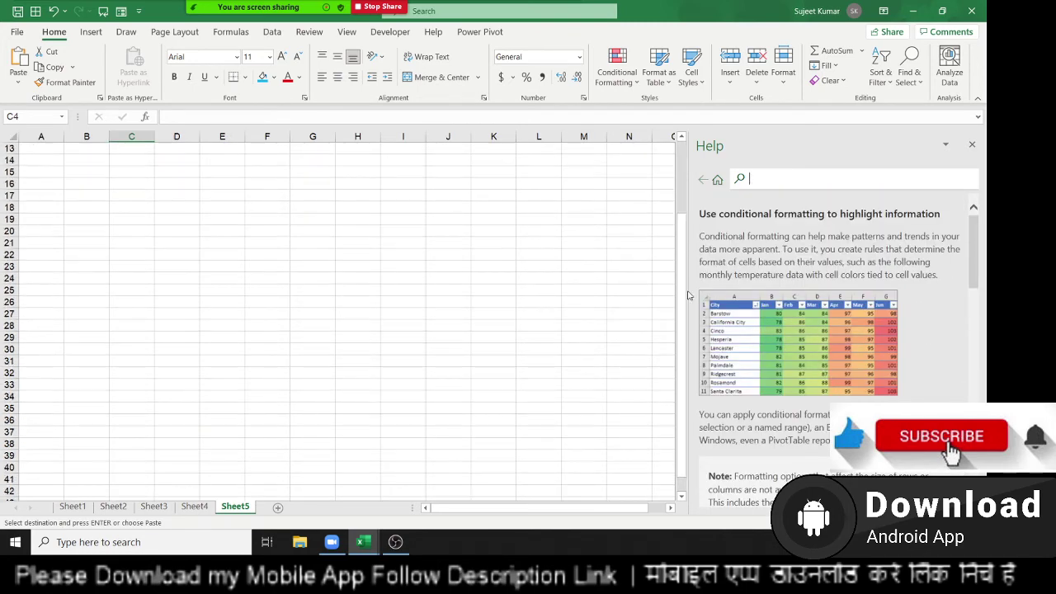
scroll(688, 295, down, 5)
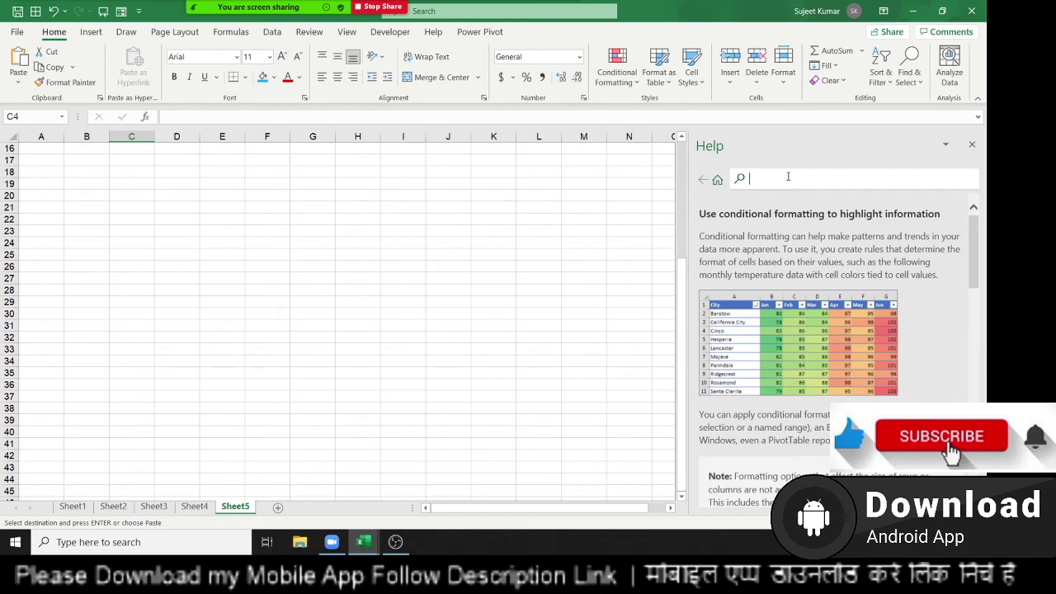
text(Vlook)
text(up)
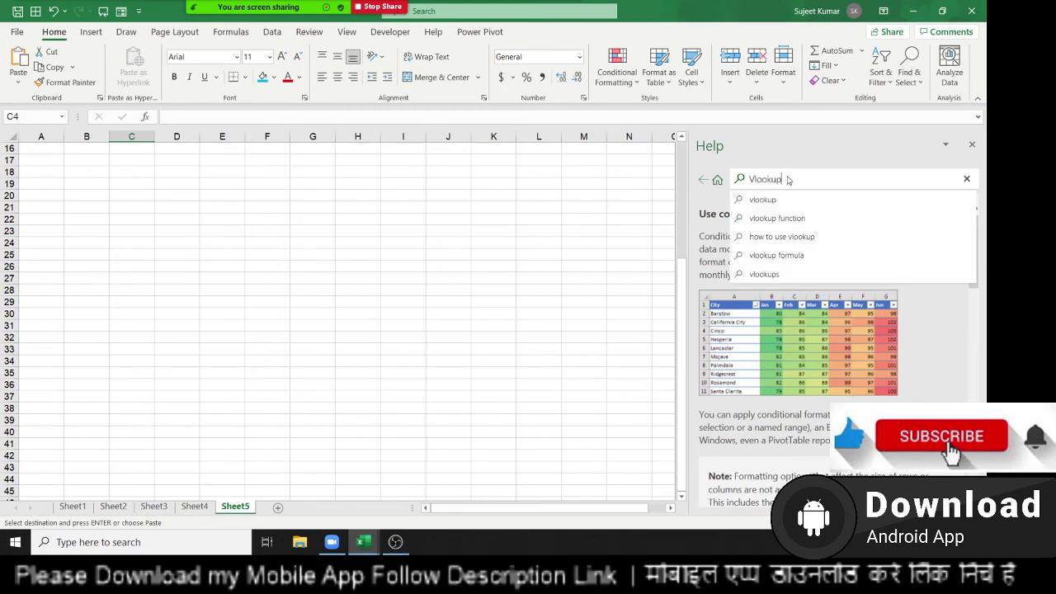
key(Return)
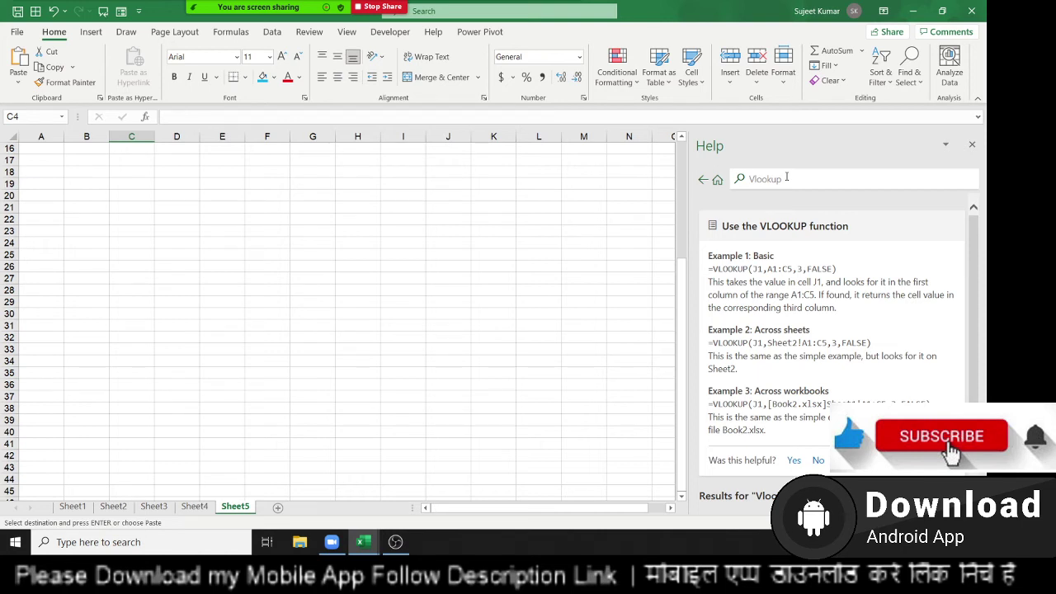
Replace the search term with 'sortcut' to list the keyboard-shortcut articles.
double_click(786, 177)
text(sort)
text(cut)
key(Return)
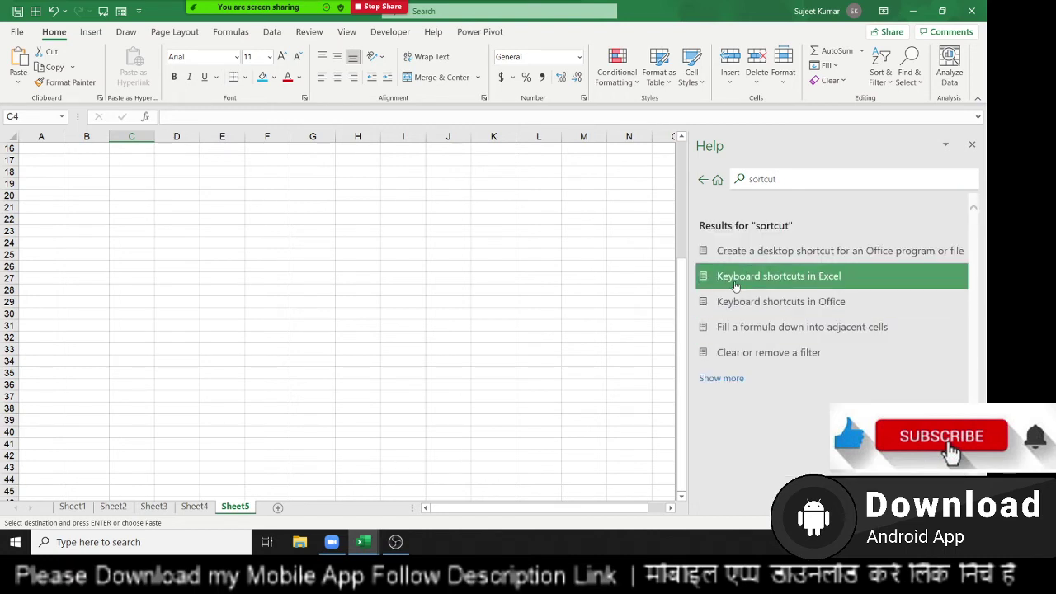
click(735, 285)
scroll(776, 370, down, 2)
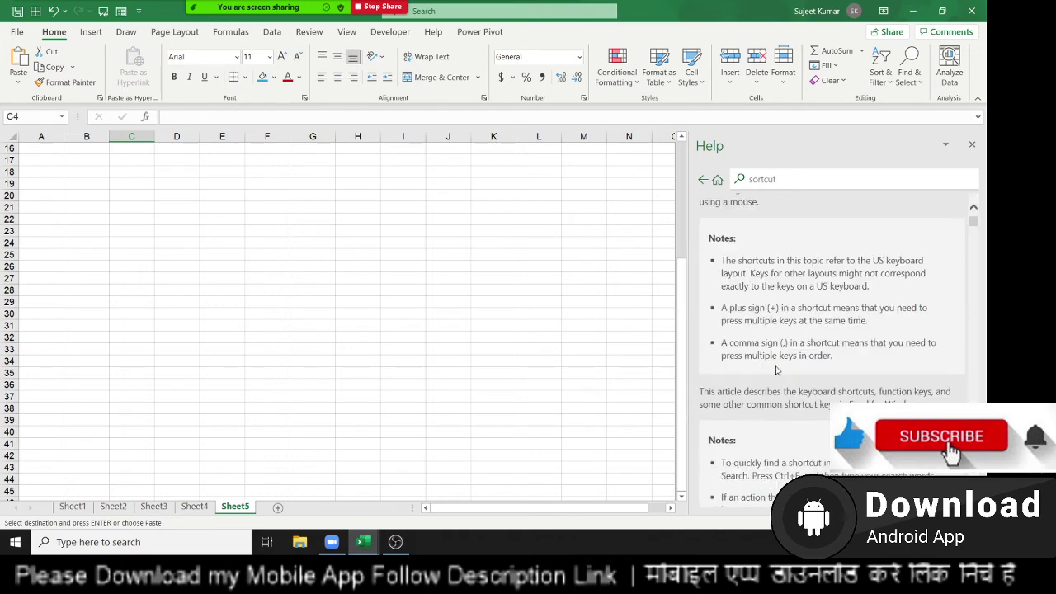
scroll(775, 371, down, 3)
scroll(776, 371, down, 3)
scroll(776, 370, down, 3)
scroll(776, 370, down, 3)
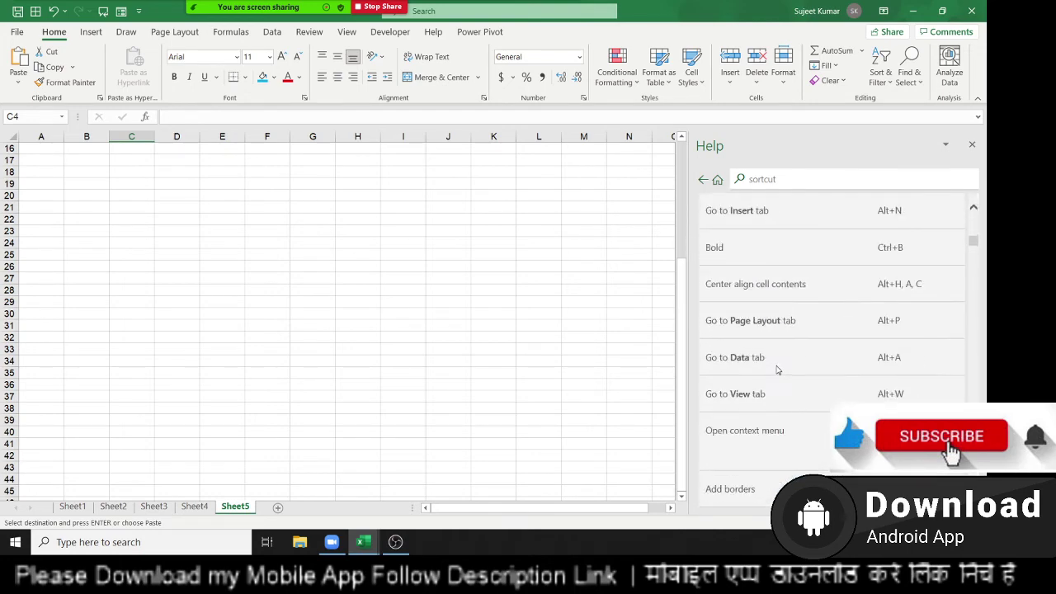
scroll(776, 371, down, 3)
scroll(777, 370, down, 3)
scroll(777, 371, down, 5)
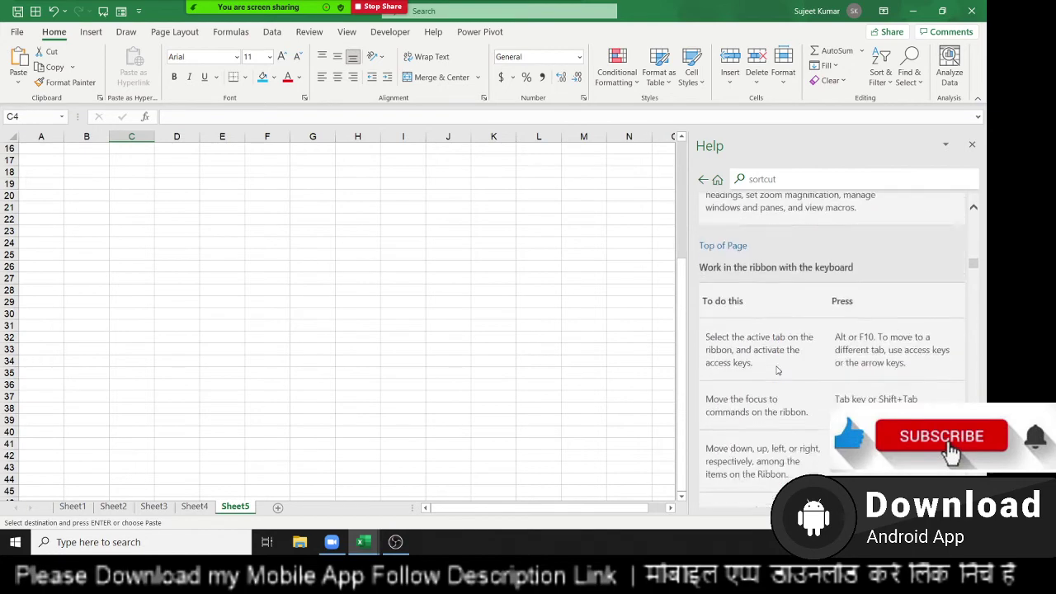
scroll(777, 370, down, 5)
scroll(777, 371, down, 5)
scroll(776, 371, down, 5)
scroll(776, 371, down, 5)
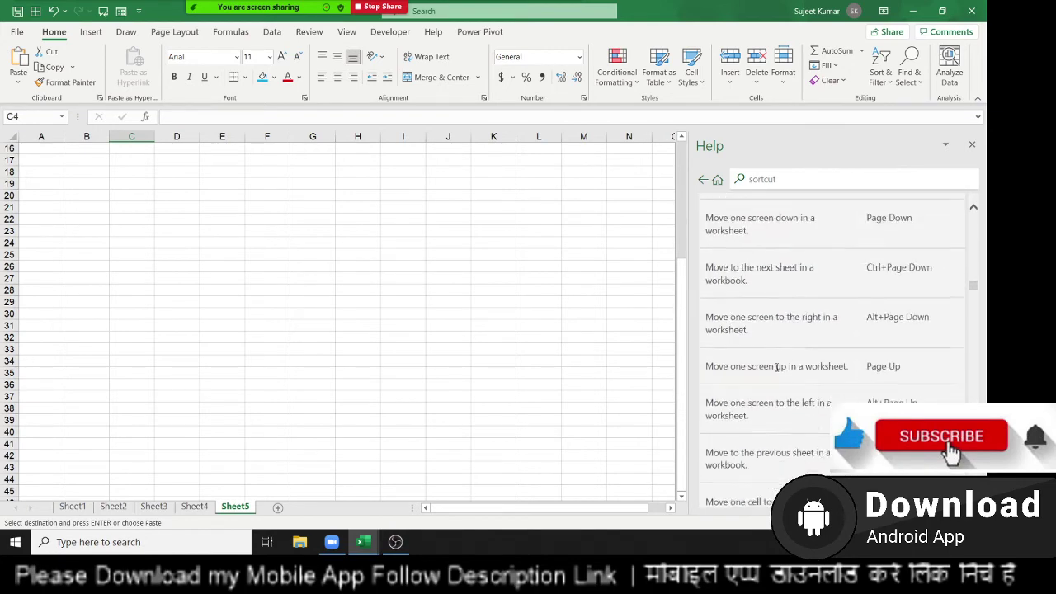
scroll(777, 370, down, 5)
scroll(777, 371, down, 5)
scroll(777, 371, down, 5)
scroll(777, 371, down, 4)
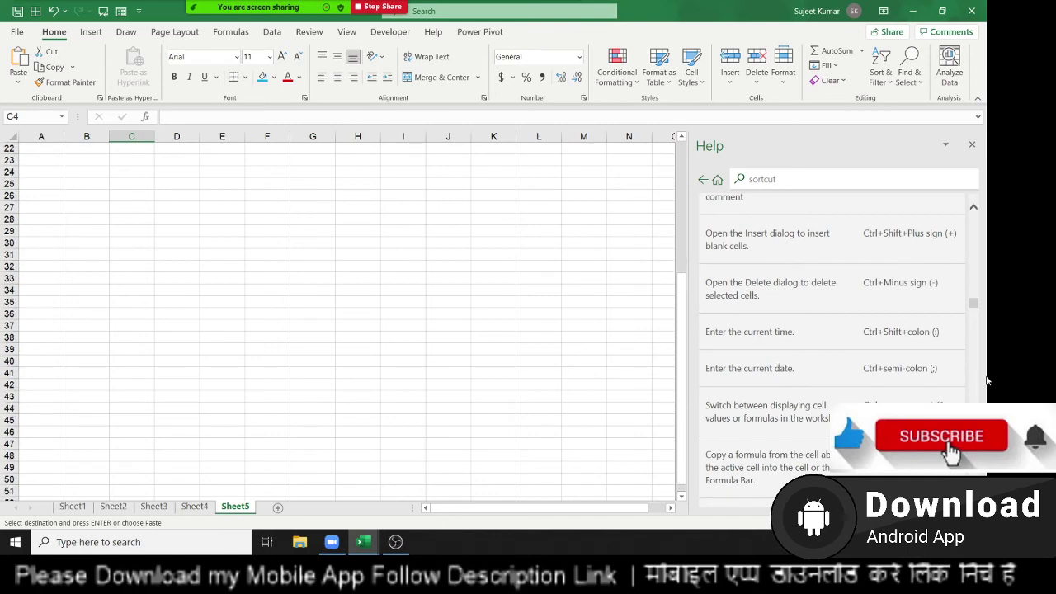
scroll(339, 317, down, 3)
scroll(849, 351, down, 4)
scroll(848, 351, down, 8)
scroll(849, 351, down, 5)
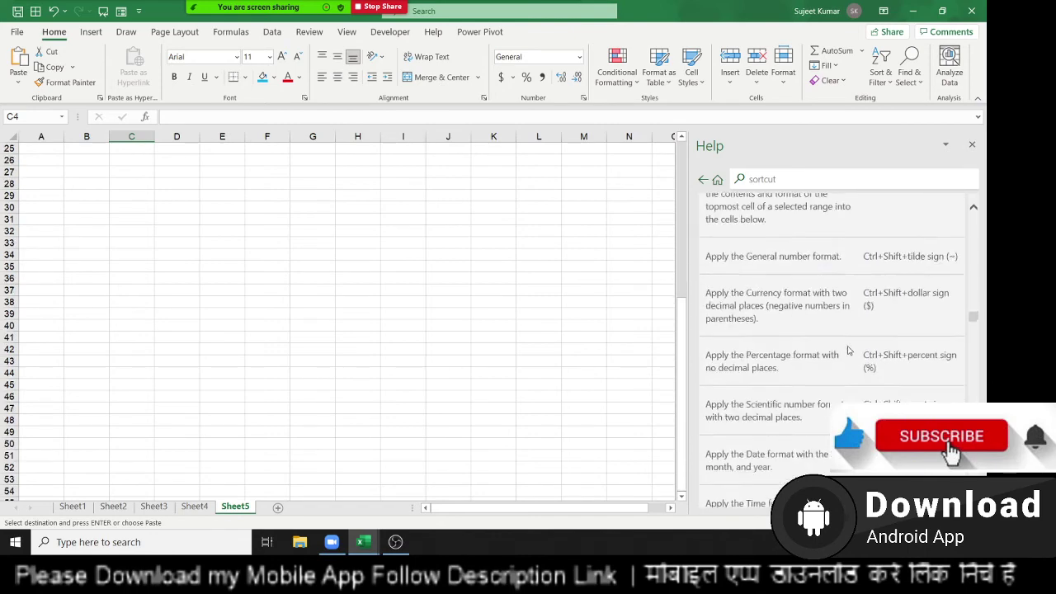
scroll(849, 350, down, 5)
scroll(858, 351, down, 5)
scroll(900, 351, down, 4)
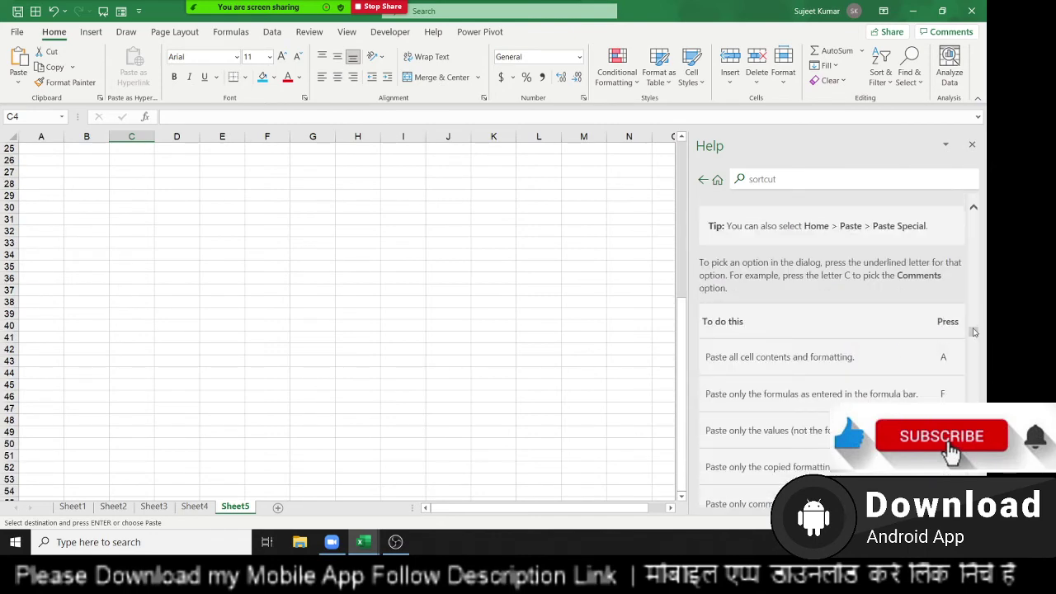
mouse_move(974, 330)
mouse_down()
mouse_move(974, 495)
mouse_move(974, 219)
mouse_up()
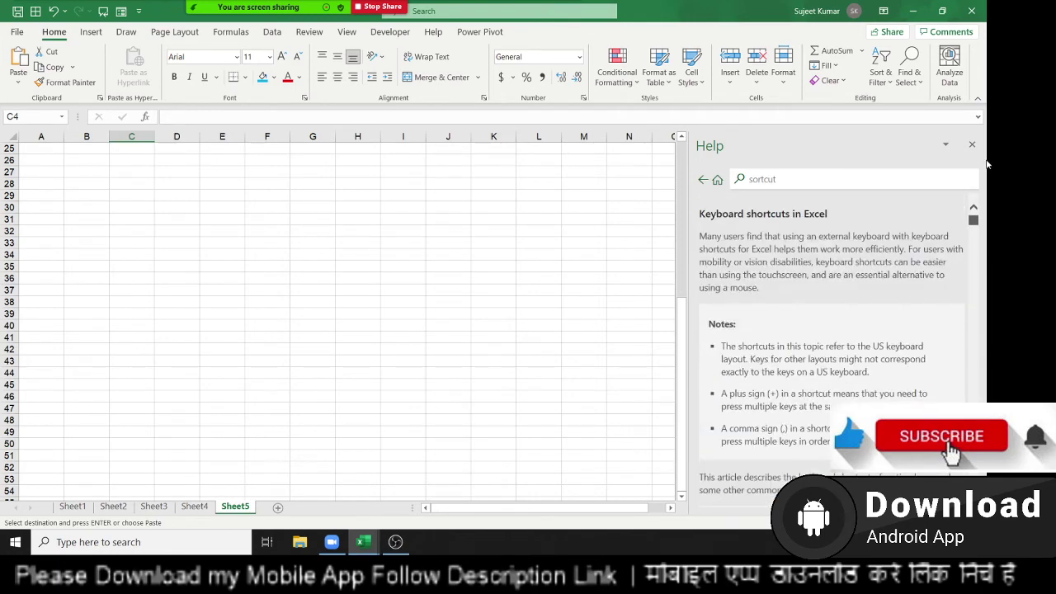
Search Help for 'Limits' and open the 'Excel specifications and limits' article.
click(766, 180)
text(Limits)
key(Return)
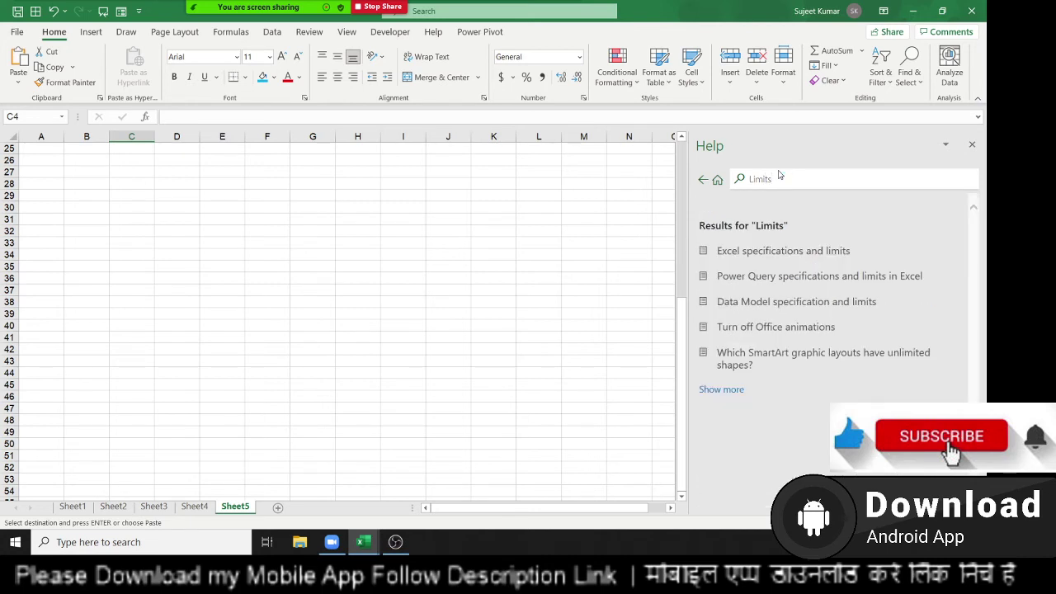
click(791, 257)
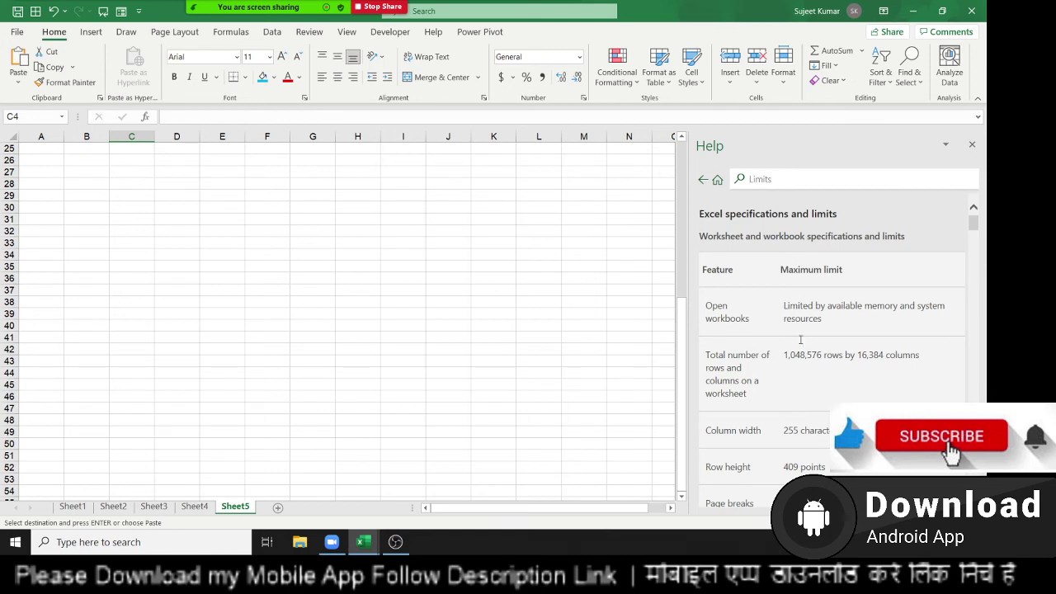
Read down through the specifications and limits article, then close the Help pane.
scroll(799, 347, down, 2)
scroll(799, 351, down, 2)
scroll(799, 354, down, 2)
scroll(799, 355, down, 2)
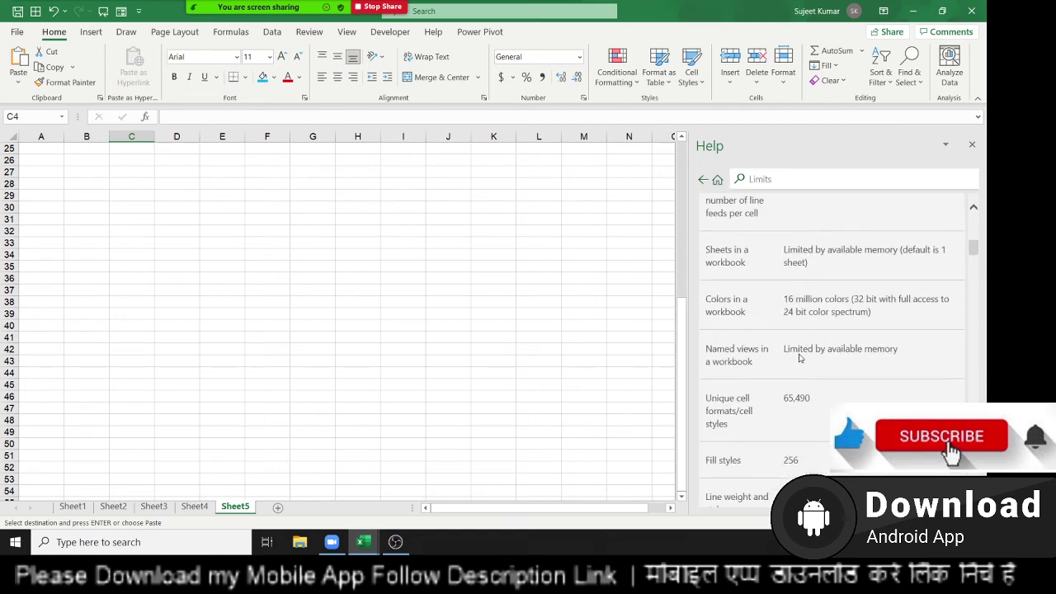
scroll(798, 357, down, 2)
scroll(798, 358, down, 2)
scroll(798, 358, down, 2)
scroll(798, 359, down, 2)
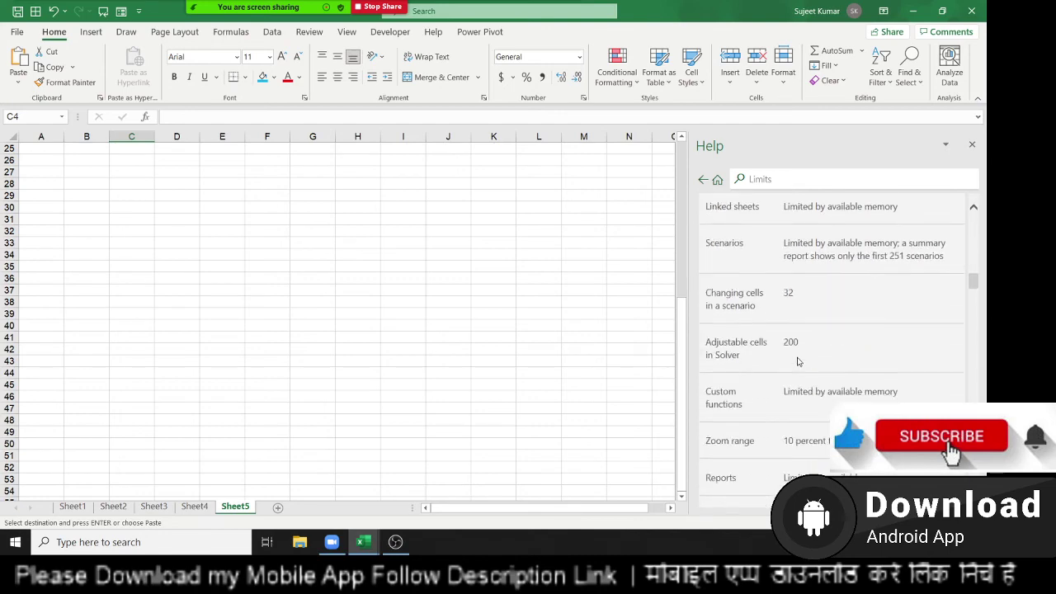
scroll(798, 359, down, 2)
scroll(797, 360, down, 2)
scroll(797, 361, down, 2)
scroll(797, 363, down, 2)
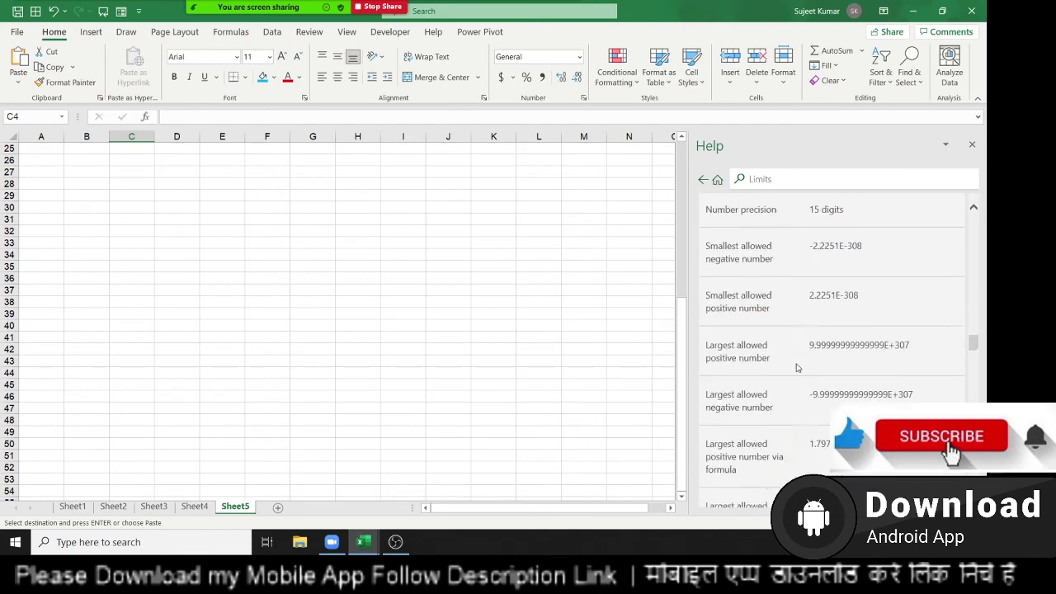
scroll(797, 365, down, 2)
scroll(797, 368, down, 2)
scroll(797, 369, down, 2)
scroll(797, 368, down, 2)
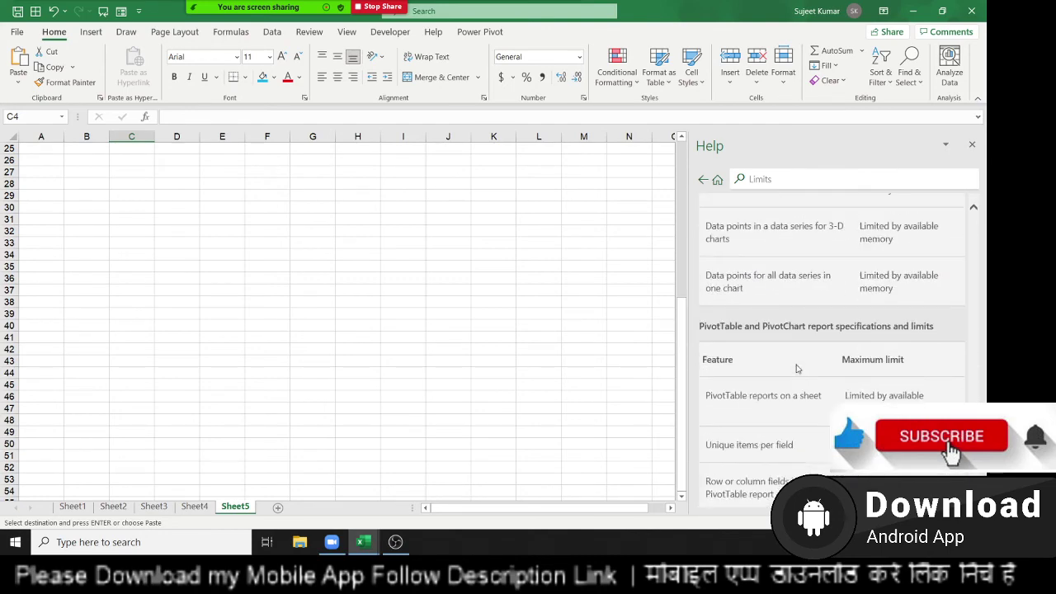
scroll(797, 366, down, 2)
scroll(797, 365, down, 2)
scroll(797, 366, down, 3)
scroll(798, 369, down, 2)
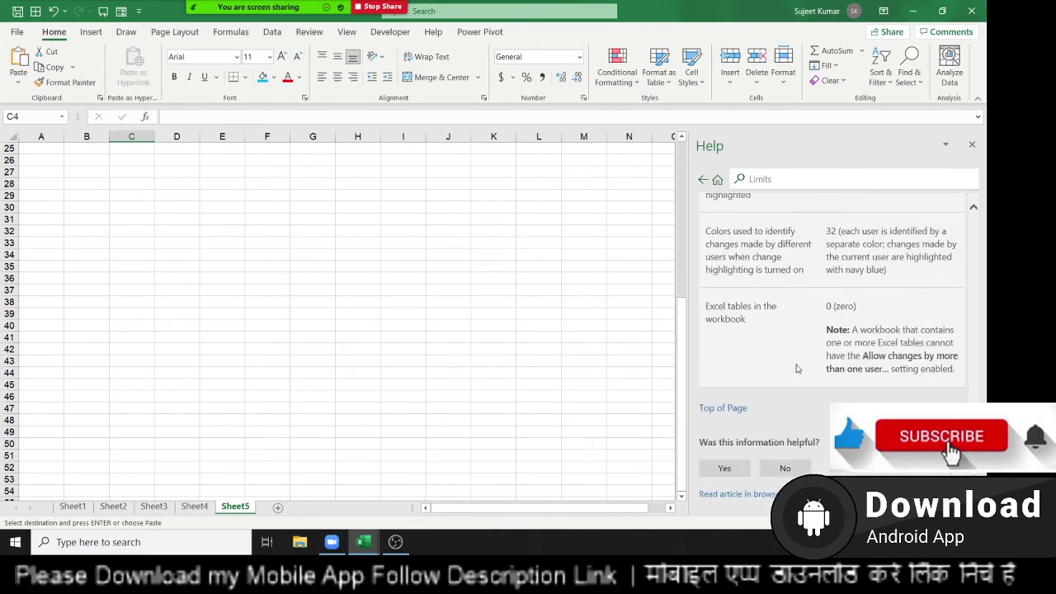
scroll(797, 366, up, 3)
scroll(797, 366, up, 2)
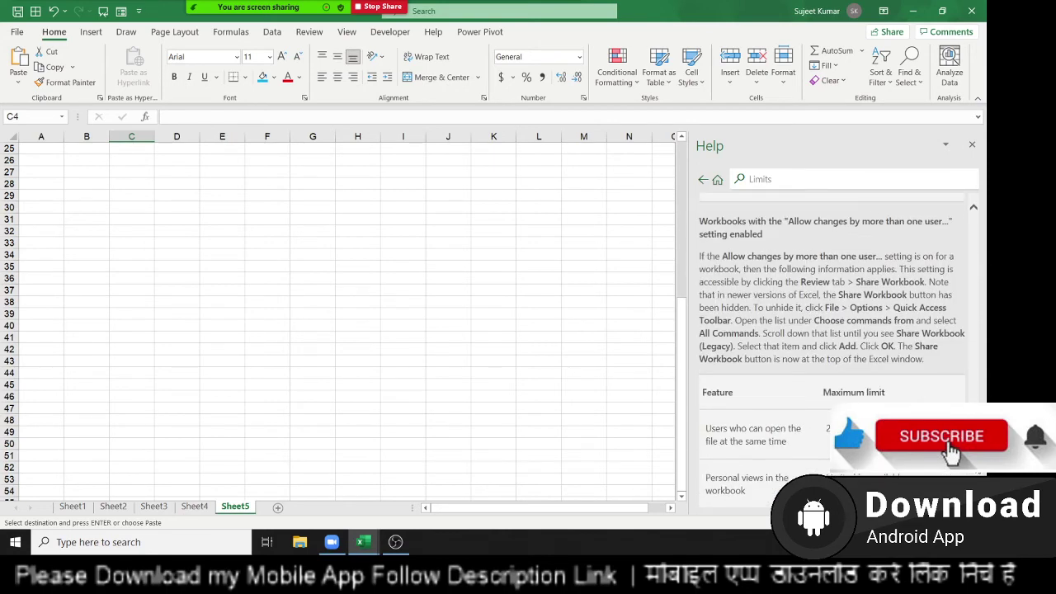
scroll(980, 363, up, 5)
drag(981, 363, 987, 218)
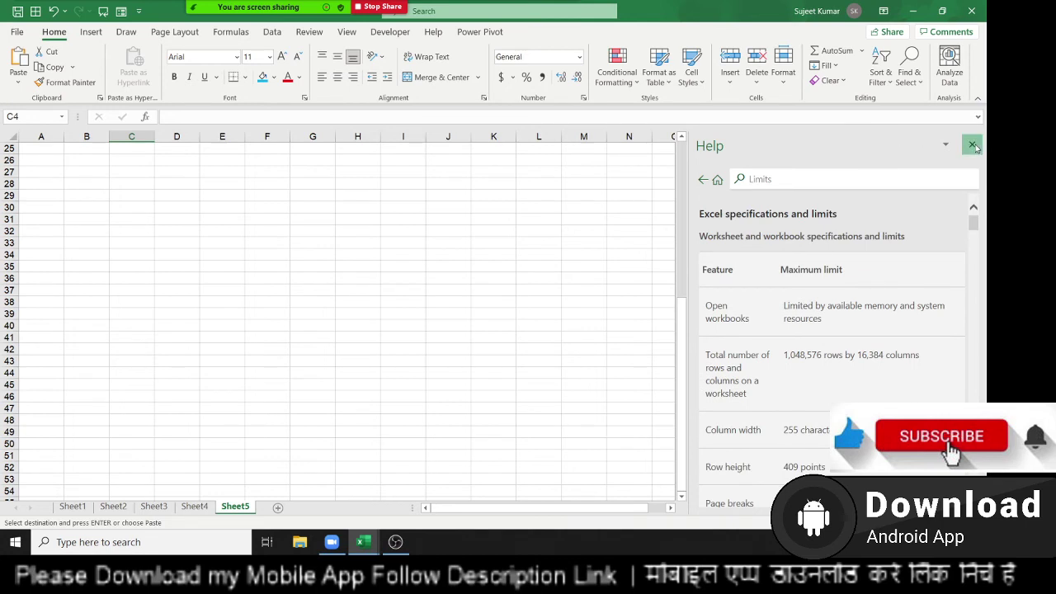
click(973, 145)
Browse the File > New workbook templates with KeyTips shown, then return to Sheet5.
click(177, 280)
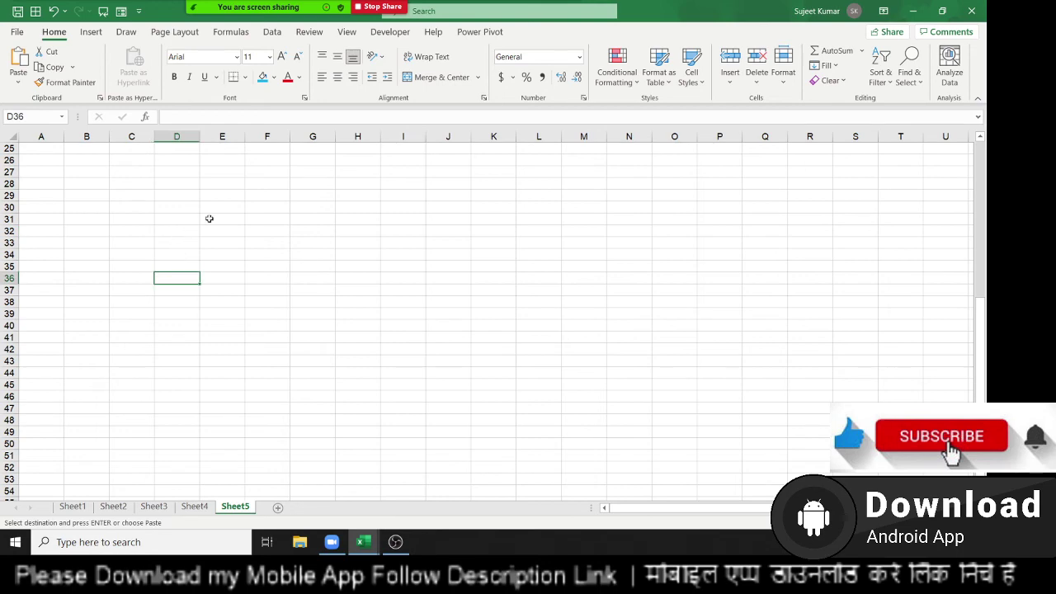
click(15, 33)
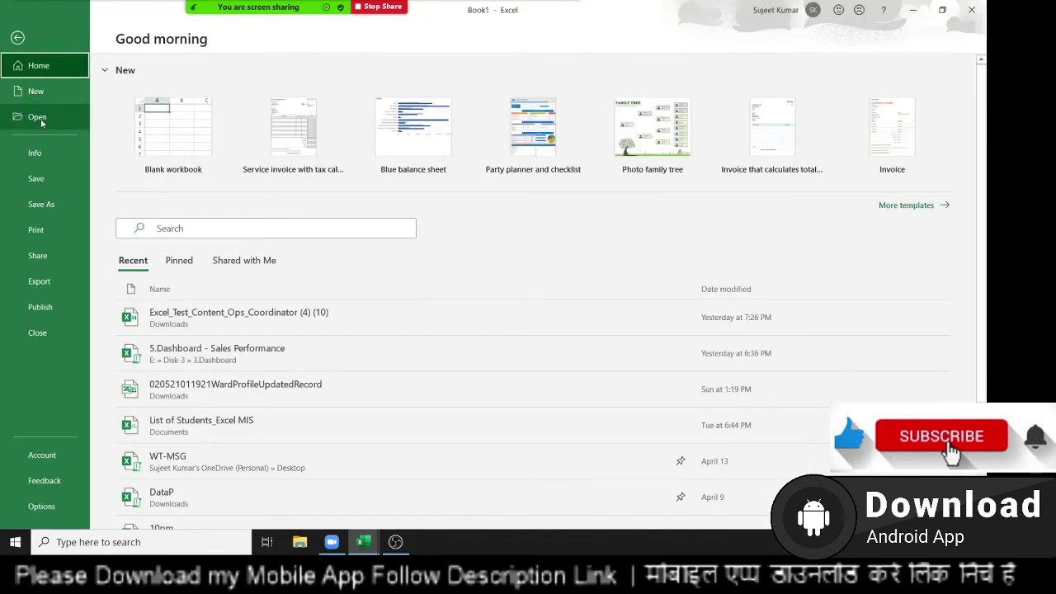
click(55, 92)
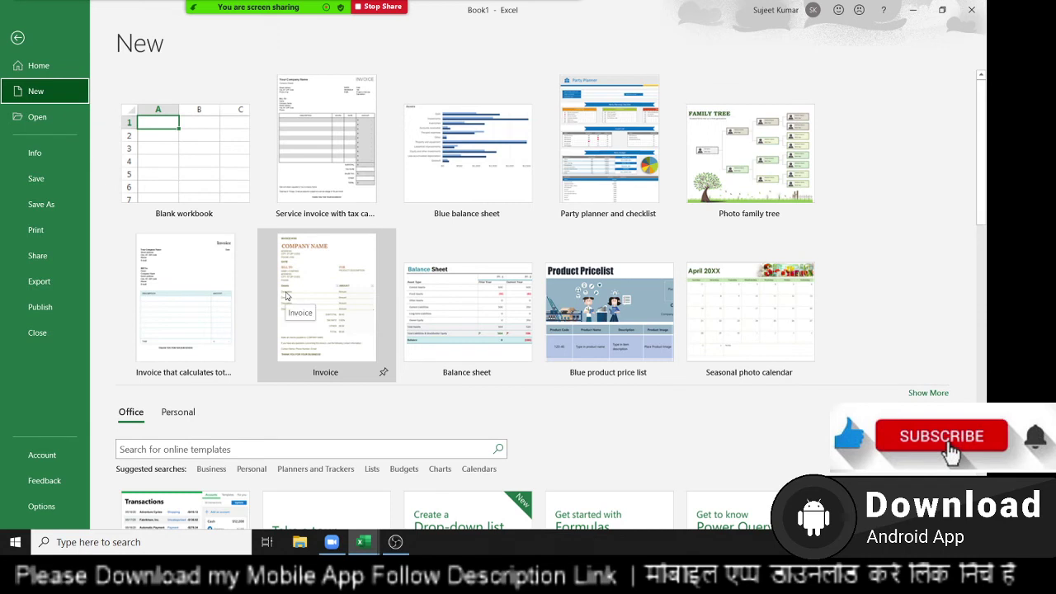
key(alt)
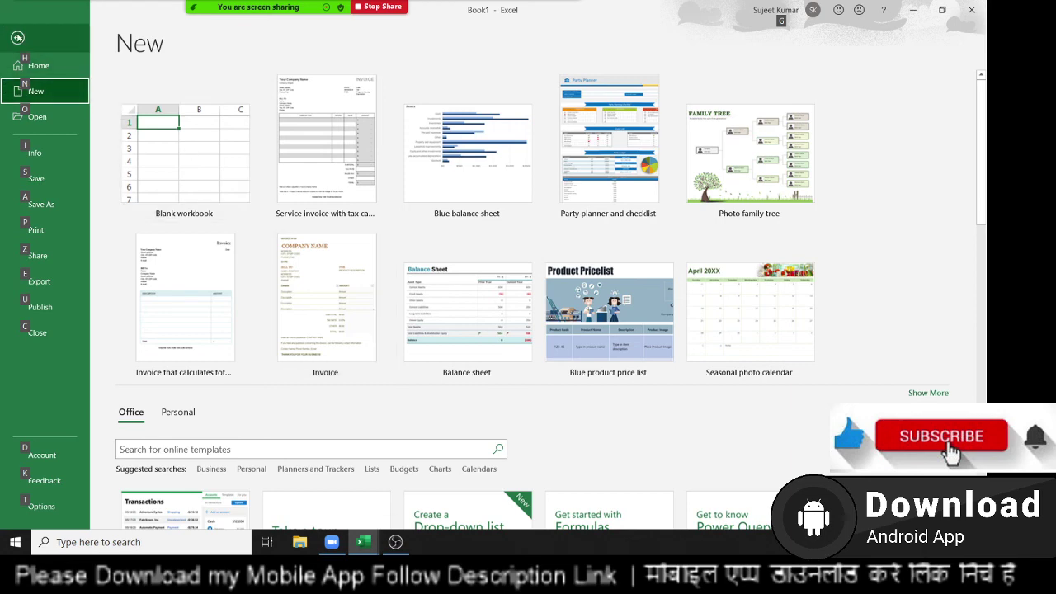
click(18, 38)
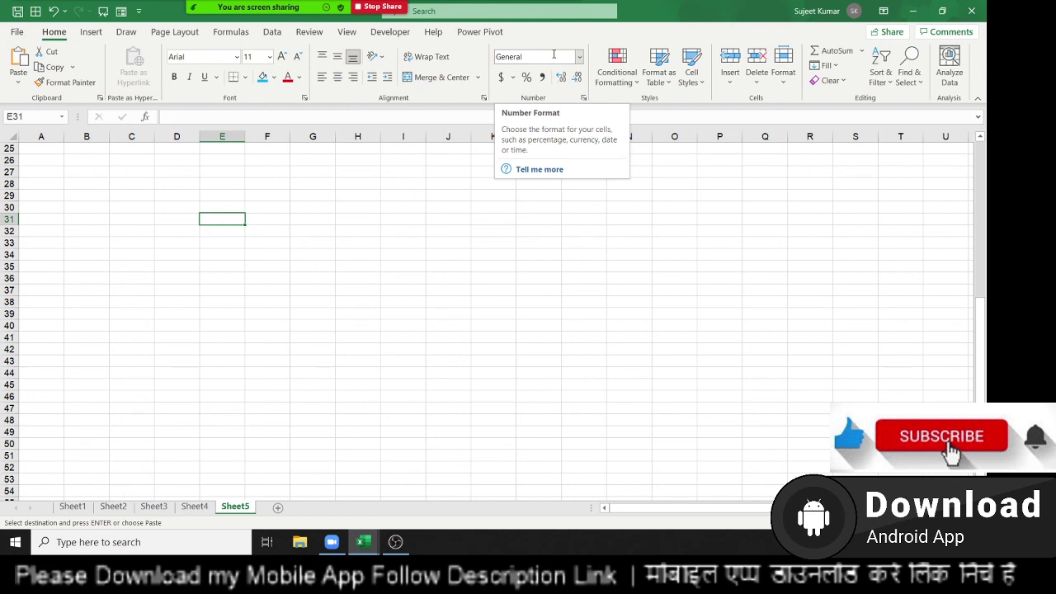
Glance at the Excel Search suggestions, dismiss them, and show Zoom's More meeting options.
click(458, 10)
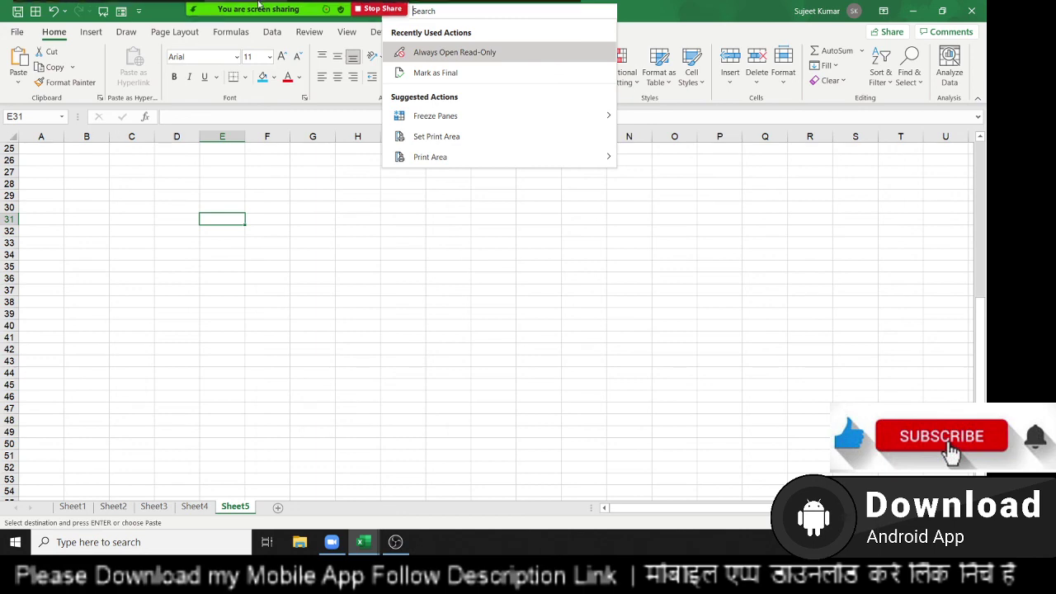
key(Escape)
click(564, 15)
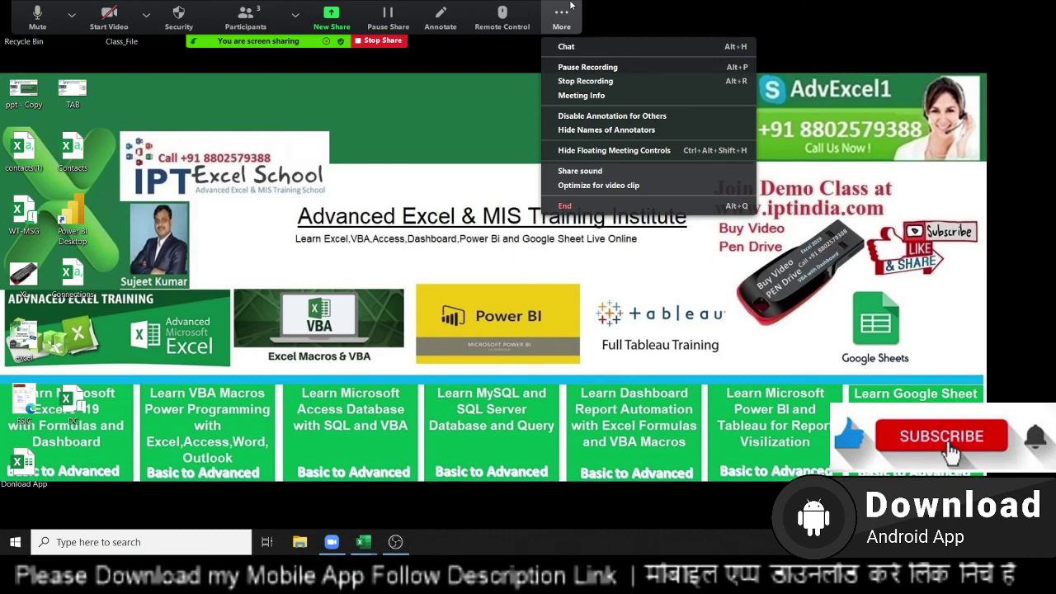
End the Zoom meeting for all, dismiss a 'ch' Start search unused, and switch to OBS Studio.
click(610, 205)
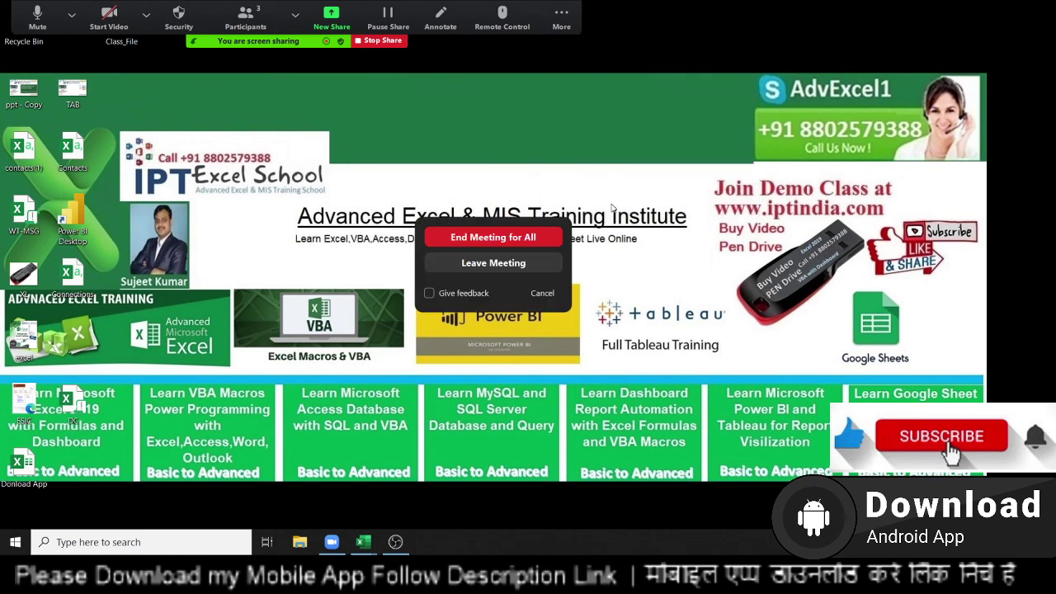
click(534, 243)
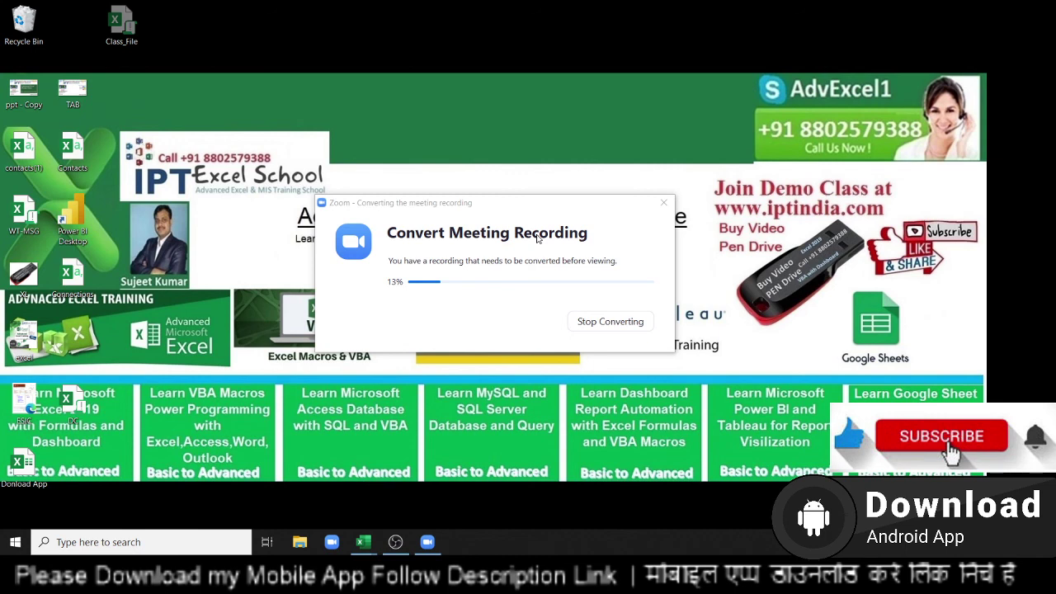
click(93, 544)
text(ch)
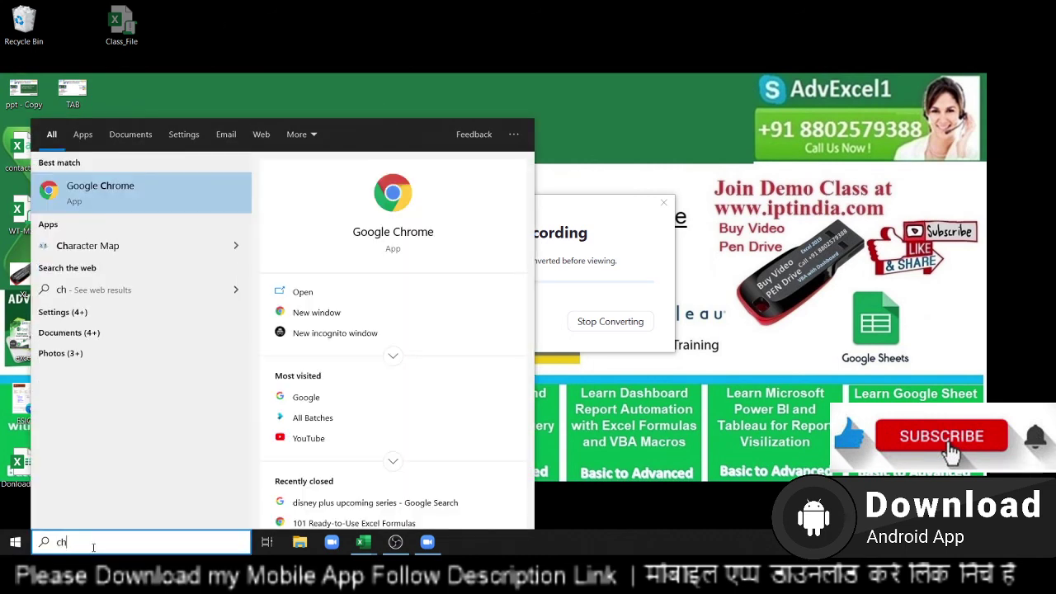
click(401, 294)
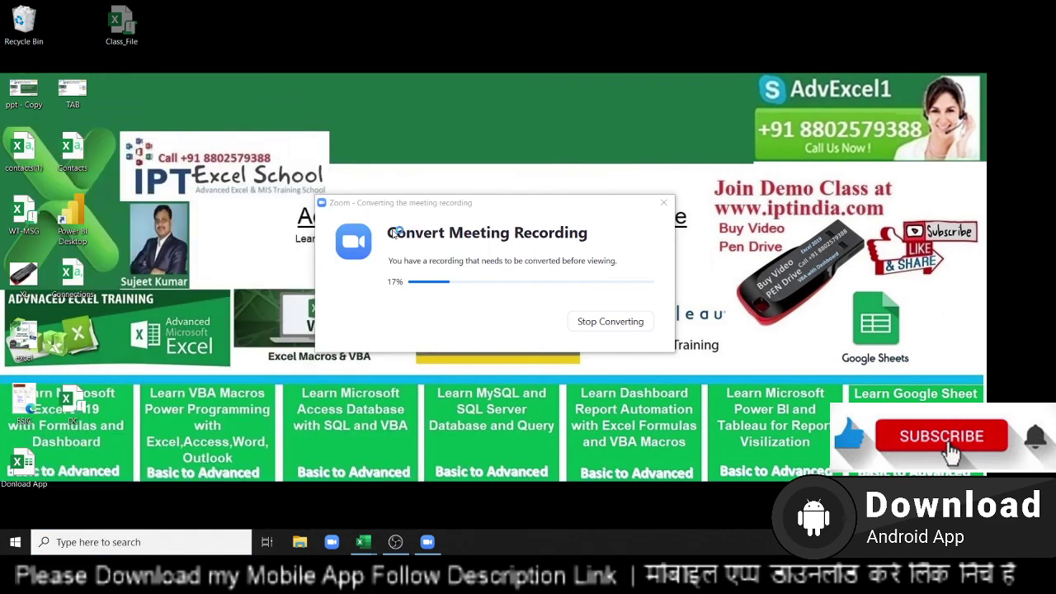
click(400, 548)
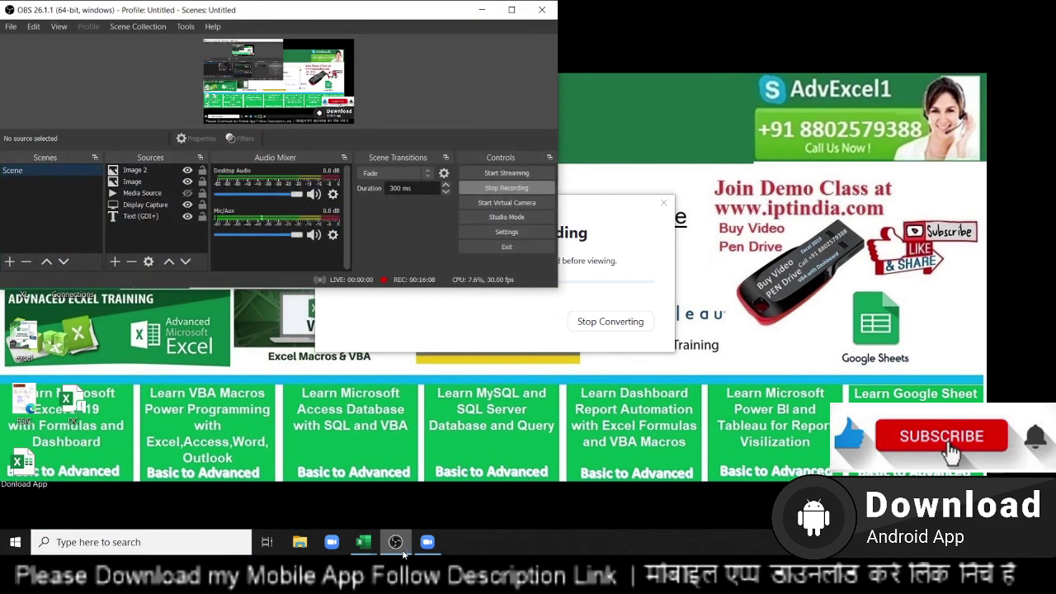